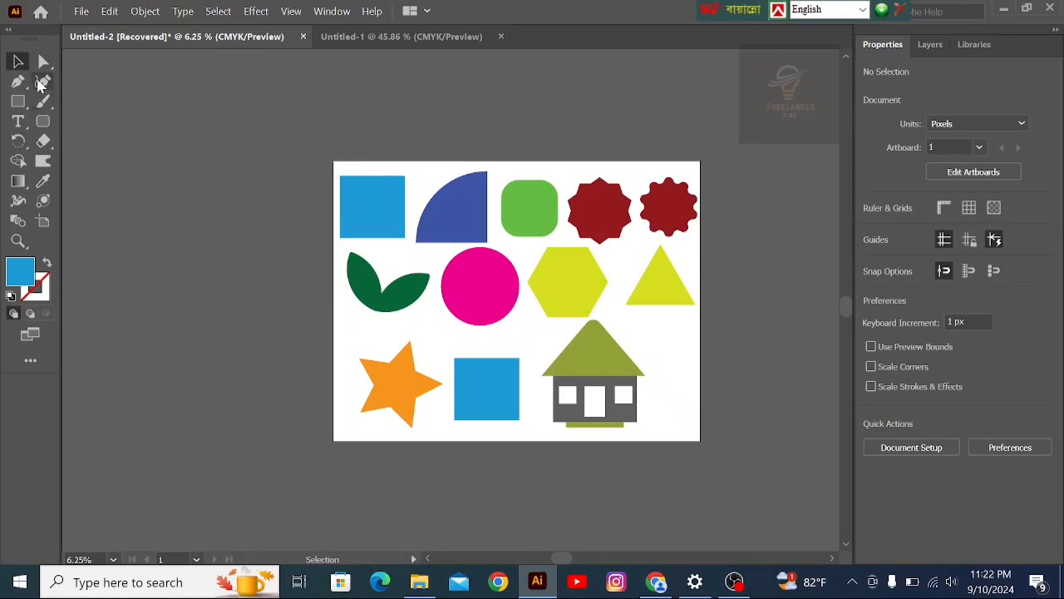
click(17, 107)
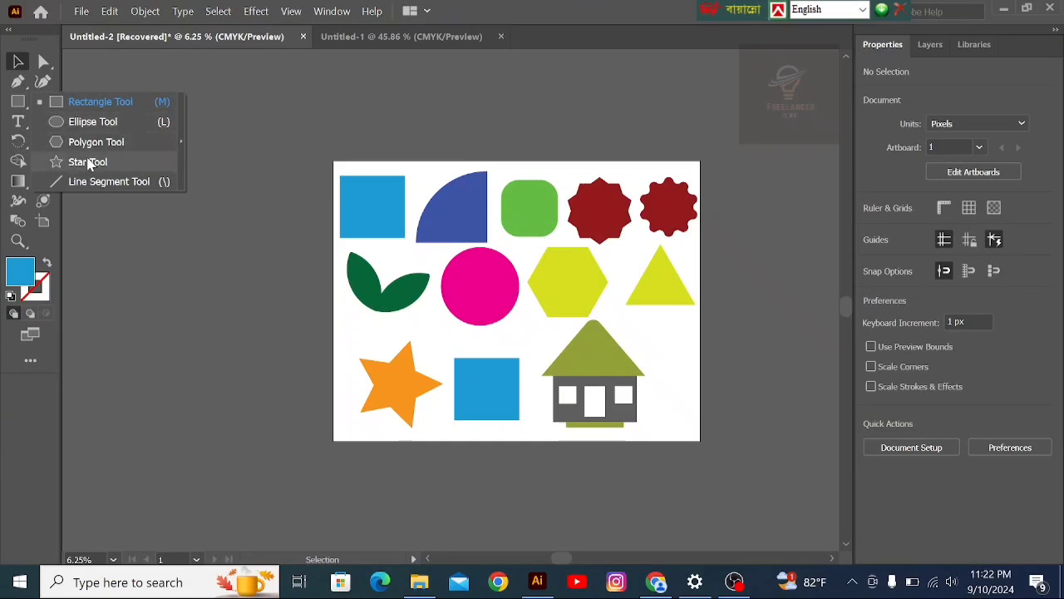
click(238, 163)
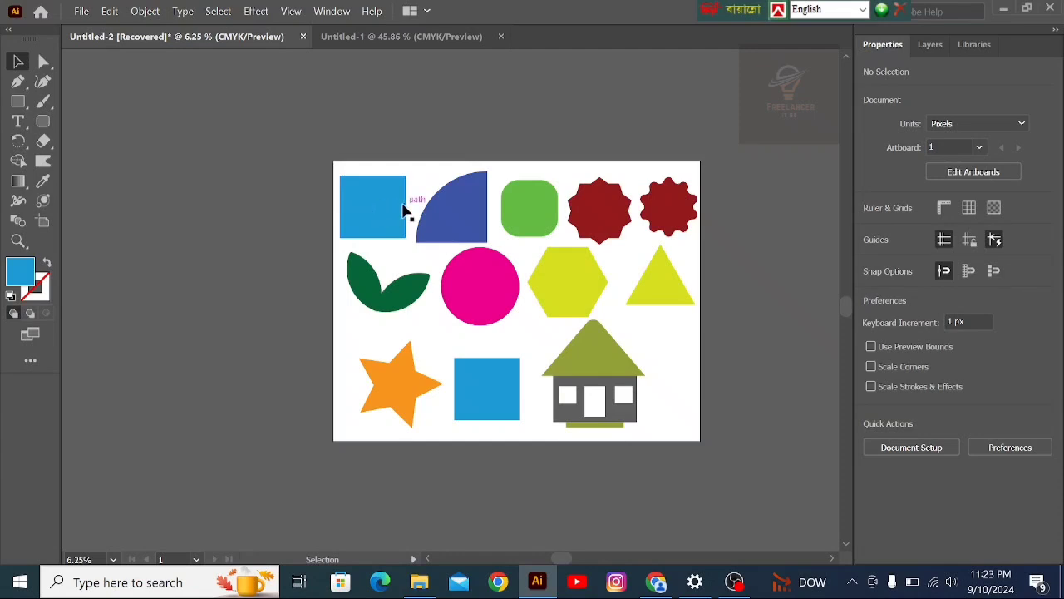
click(454, 224)
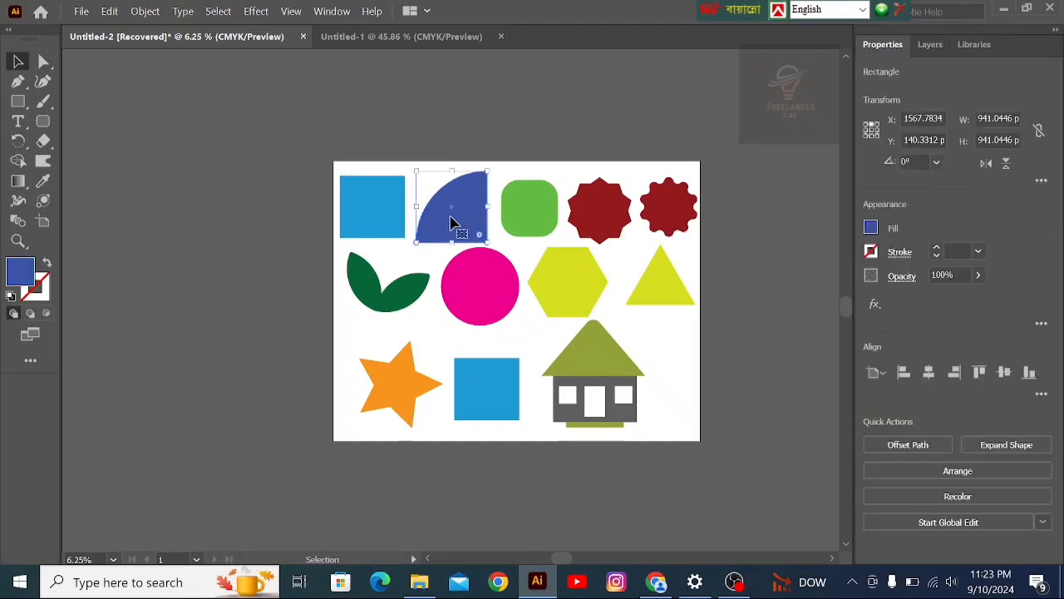
click(360, 218)
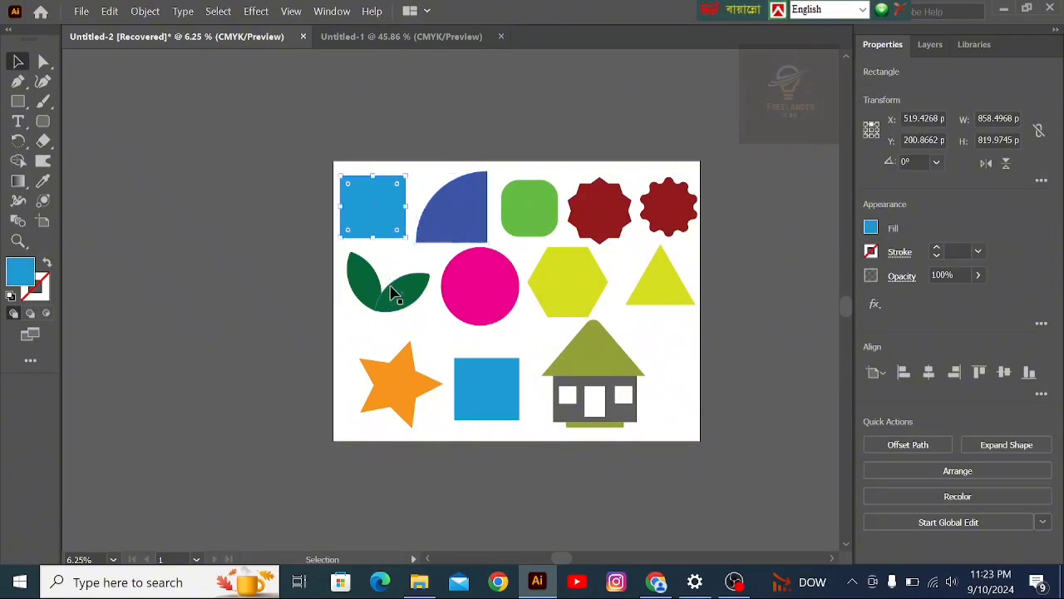
click(223, 239)
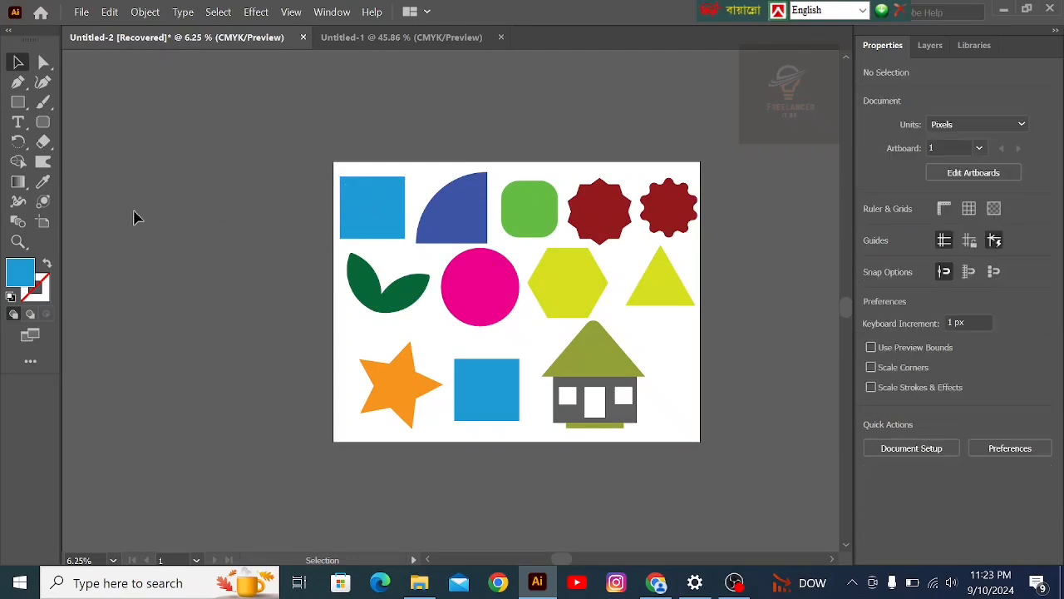
Step: Draw three long rectangles outside the artboard: two vertical, about 572 × 2961 px and 506 × 3213 px, and one horizontal above it
click(20, 105)
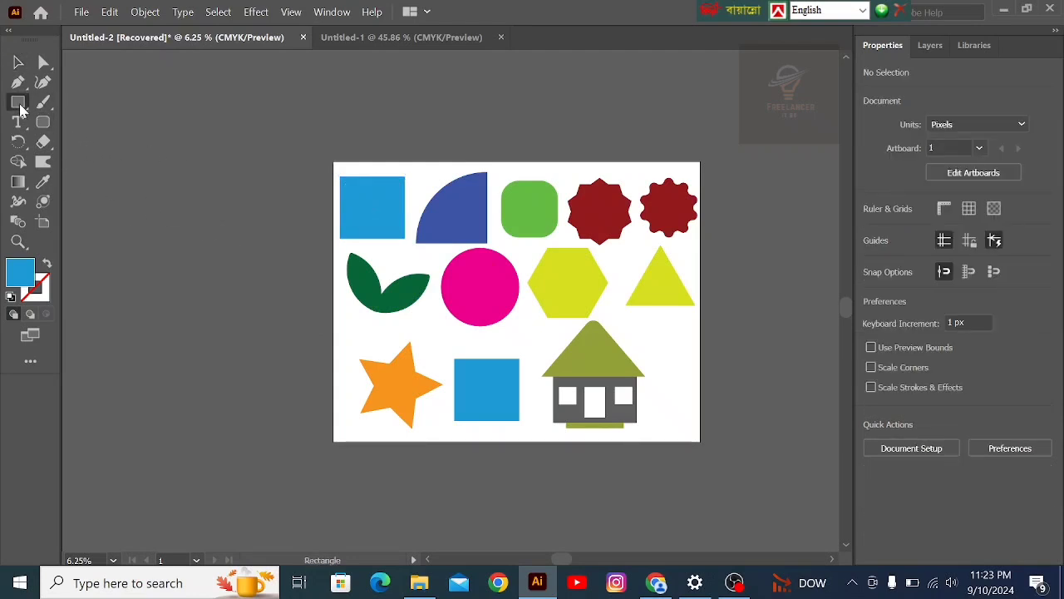
mouse_move(126, 124)
mouse_down()
mouse_move(157, 206)
mouse_move(168, 350)
mouse_up()
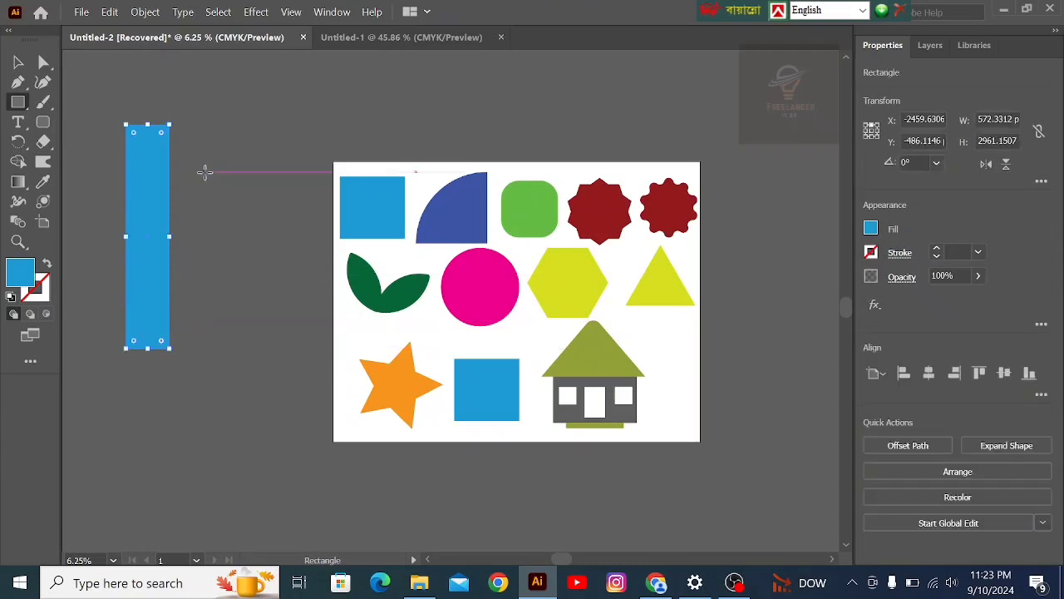
mouse_move(208, 107)
mouse_down()
mouse_move(592, 116)
mouse_move(595, 138)
mouse_up()
drag(227, 178, 267, 420)
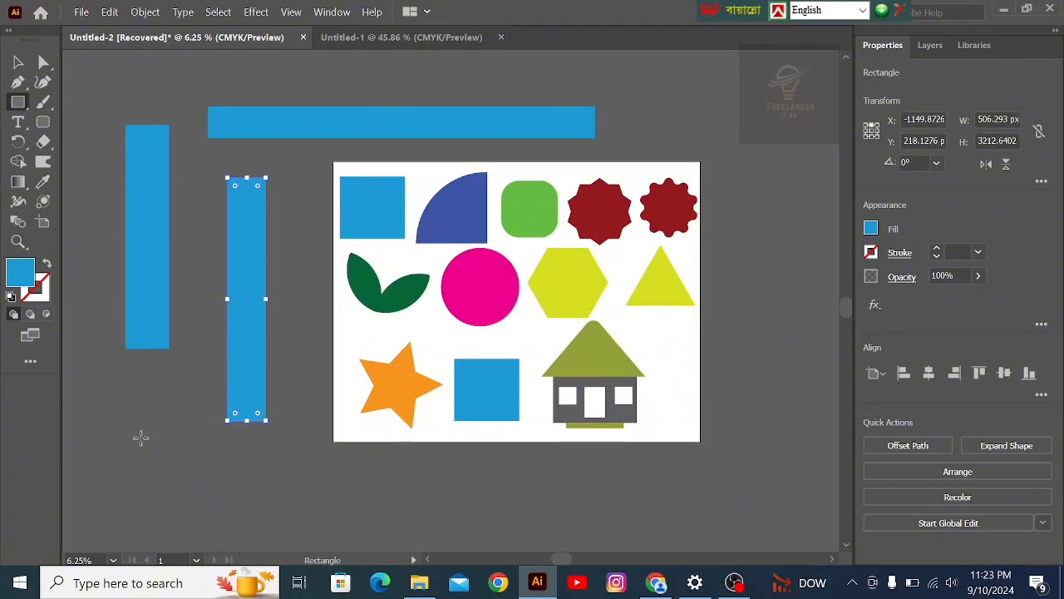
Step: Draw a square about 1438 px wide outside the artboard and move it near the artboard's lower-left corner
click(17, 63)
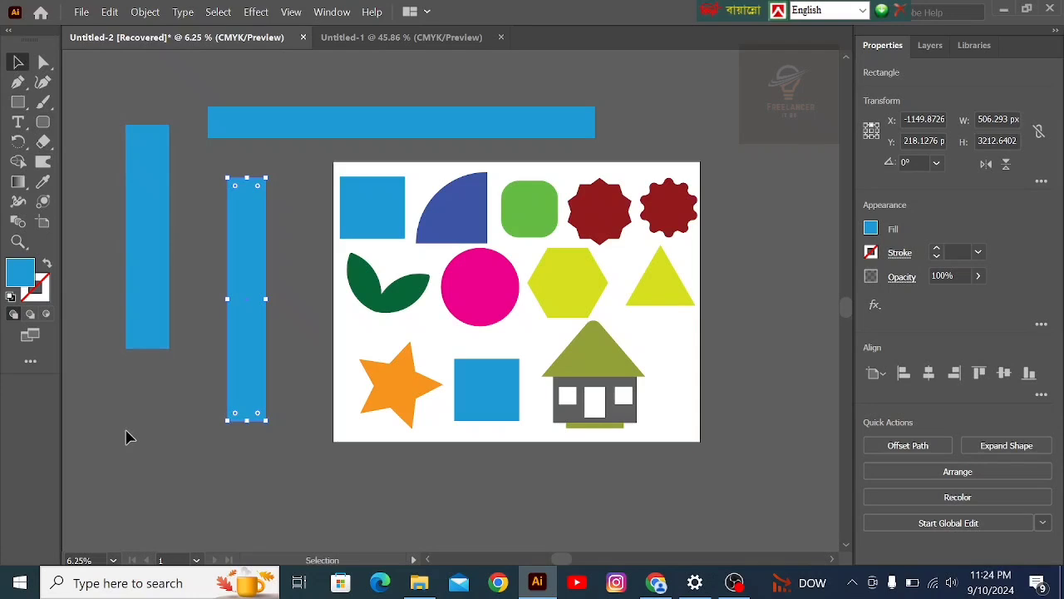
key(shift)
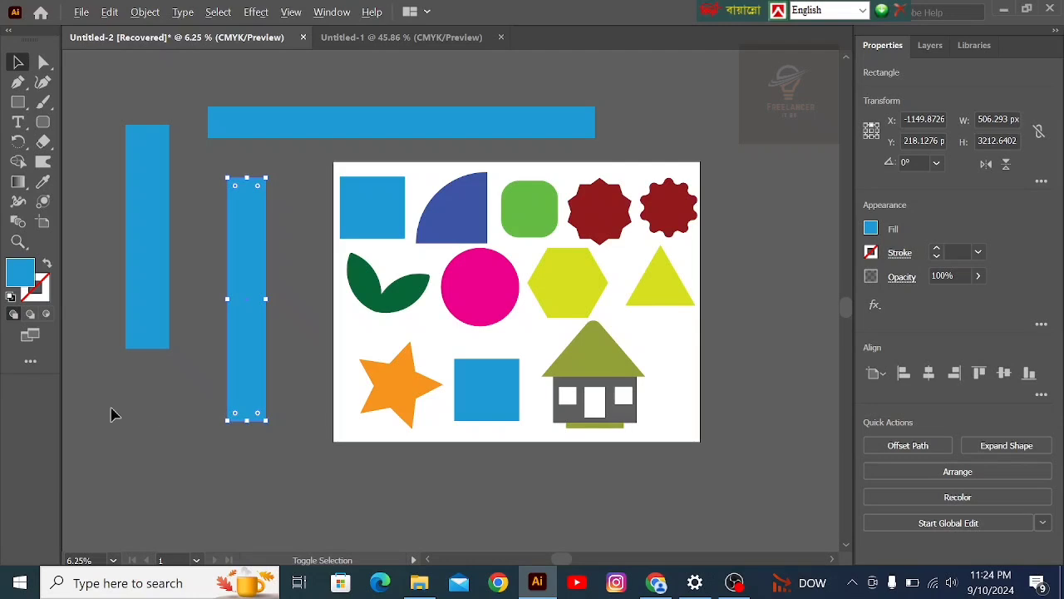
click(20, 104)
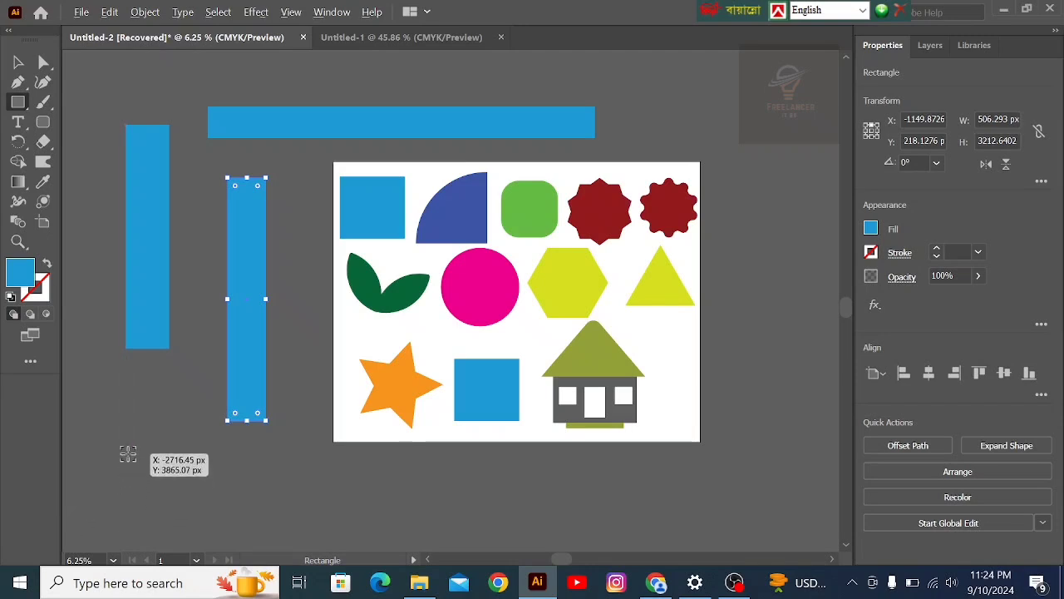
drag(127, 454, 178, 444)
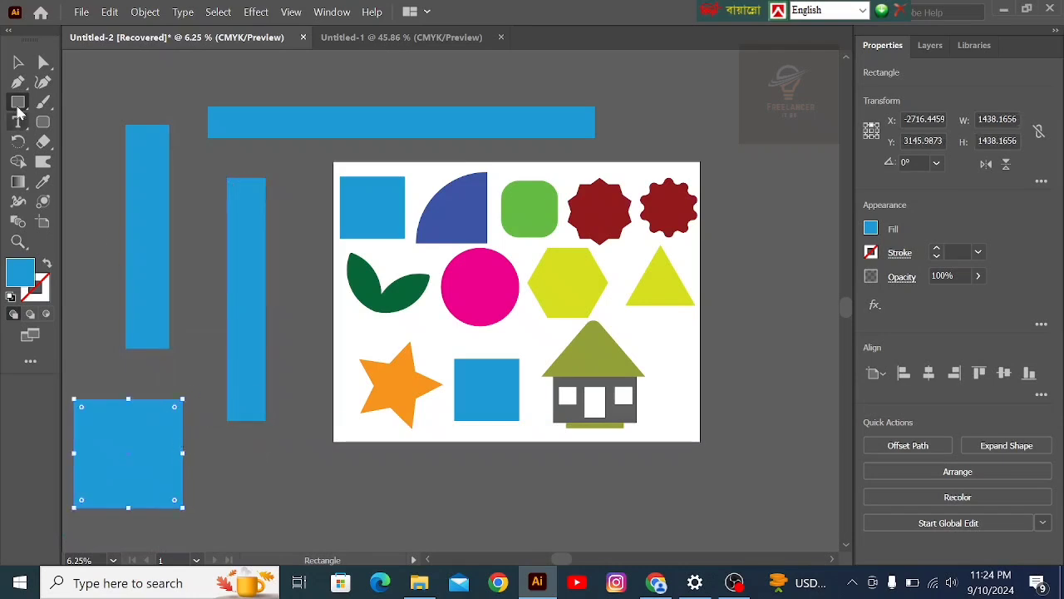
click(17, 62)
drag(113, 468, 252, 494)
Step: Gather the three long blue rectangles above the artboard and delete them
drag(249, 392, 268, 264)
drag(133, 256, 203, 209)
drag(166, 173, 323, 111)
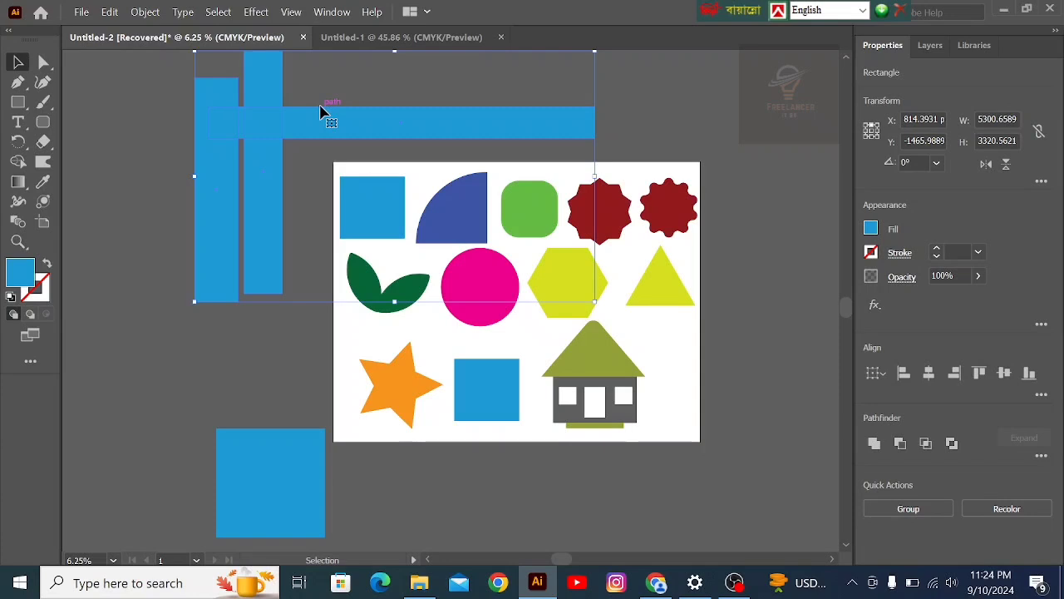
key(Delete)
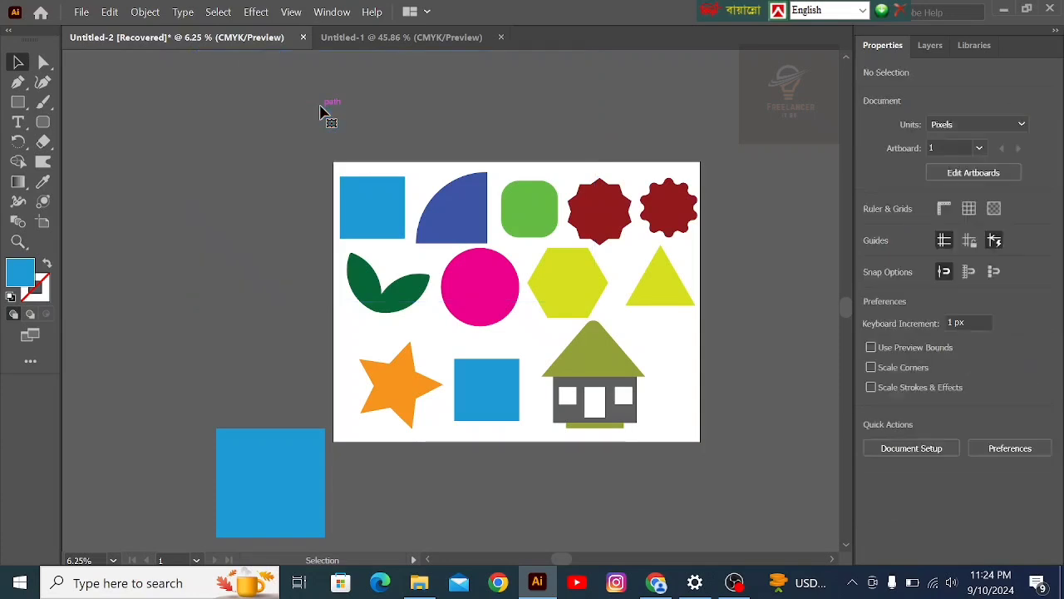
Step: Move the large blue square up into the empty area beside the artboard's left edge and keep it selected
scroll(321, 112, down, 2)
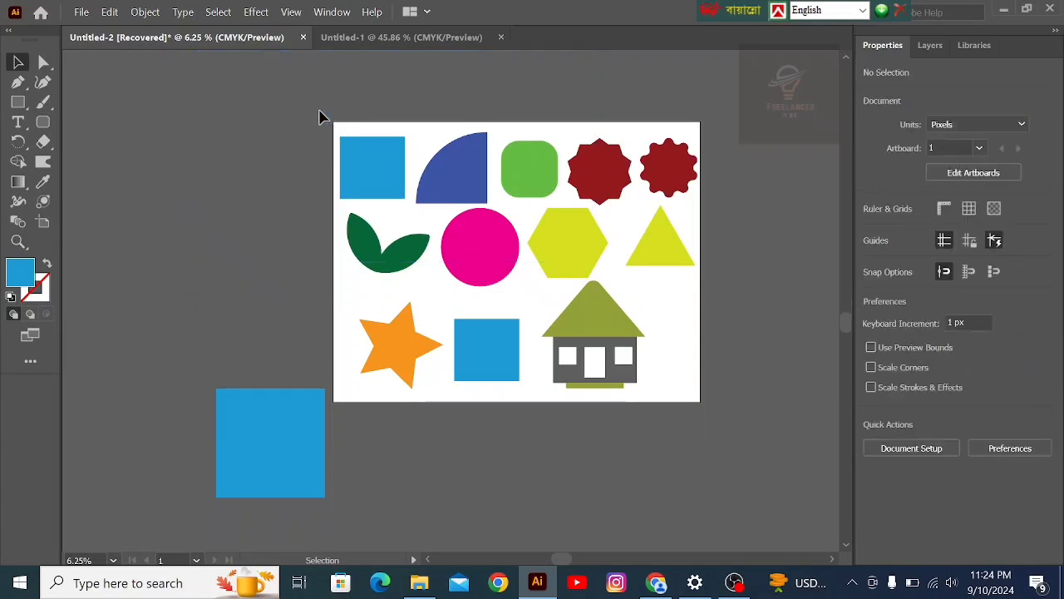
click(263, 464)
drag(262, 464, 218, 280)
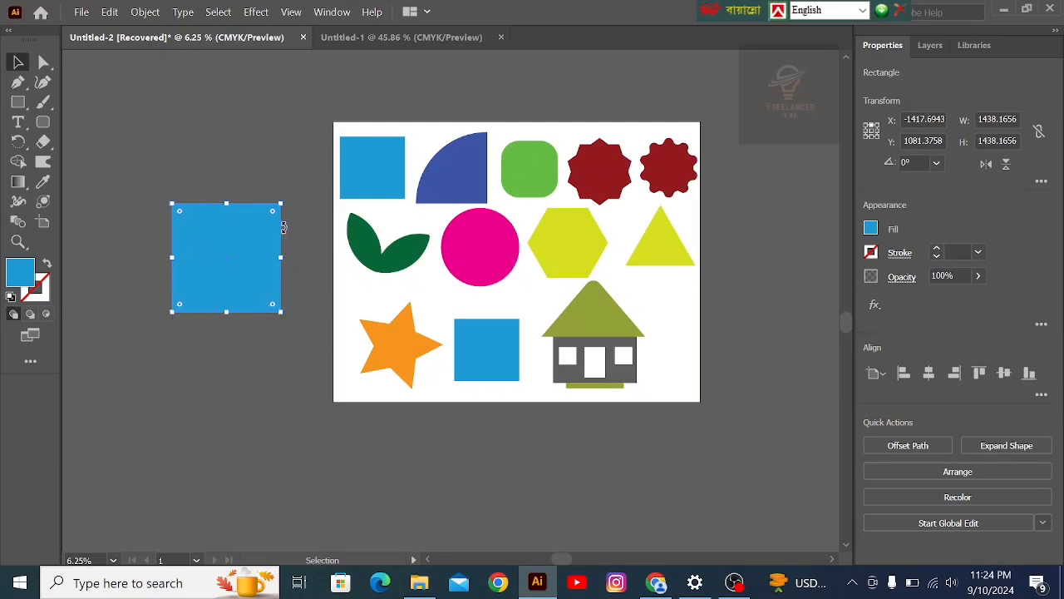
click(171, 183)
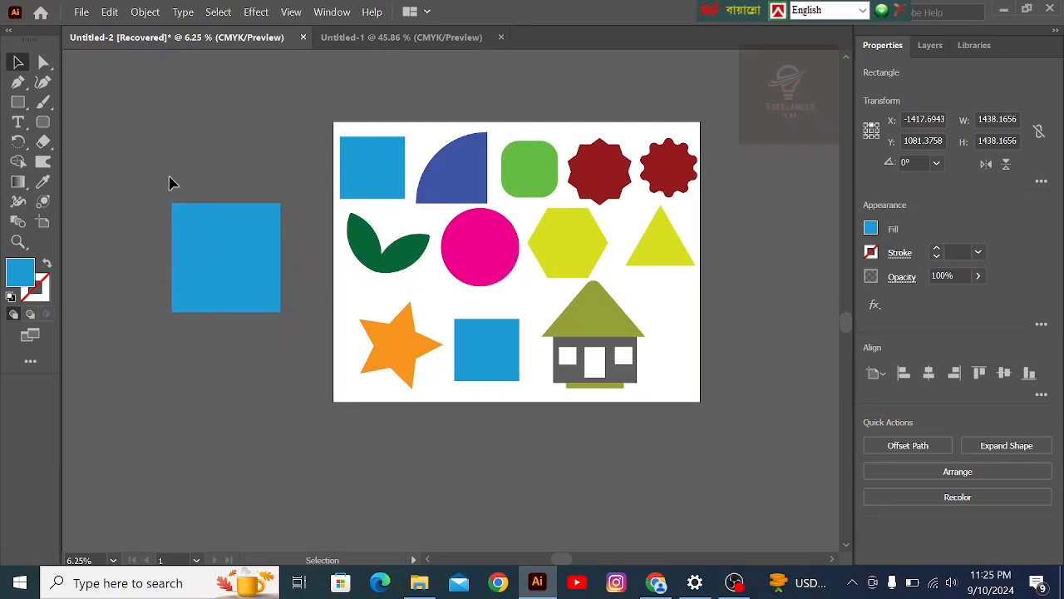
click(191, 253)
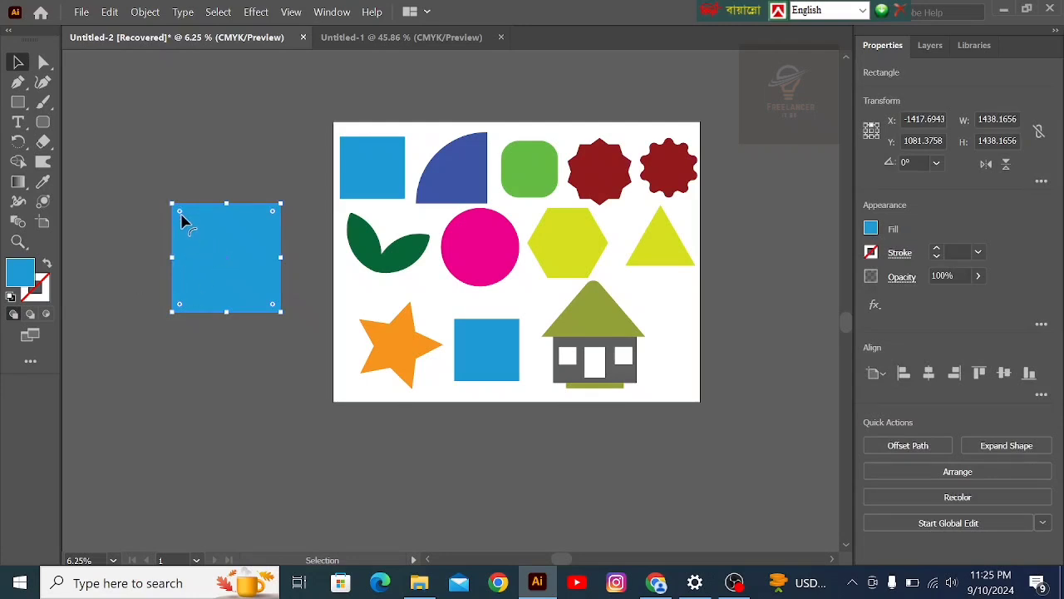
Step: Round all corners of the large square into a full circle with about 719 px radius, and restore the sharp corners
click(20, 65)
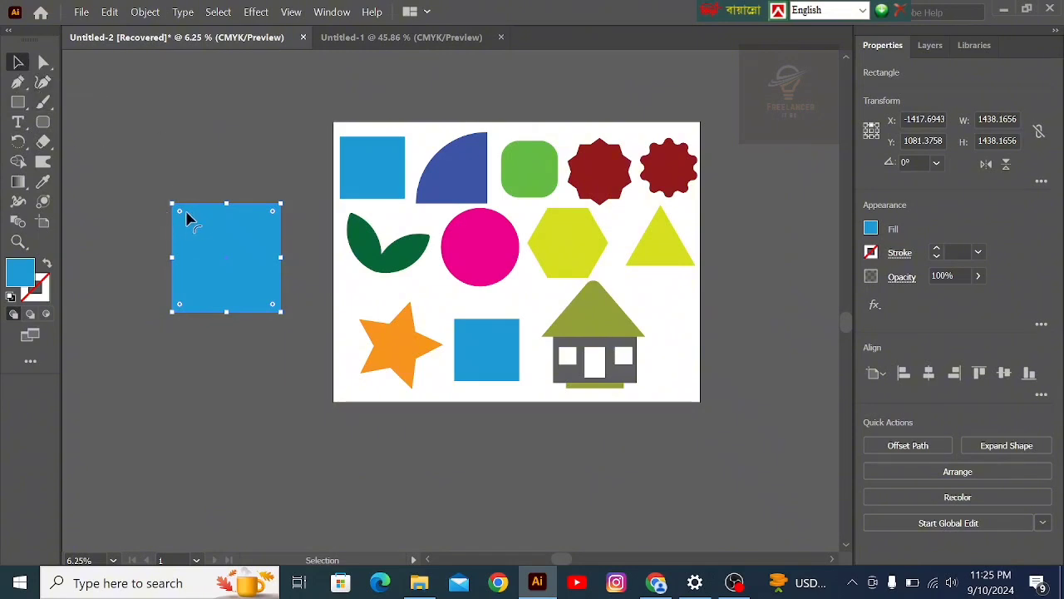
drag(180, 219, 227, 265)
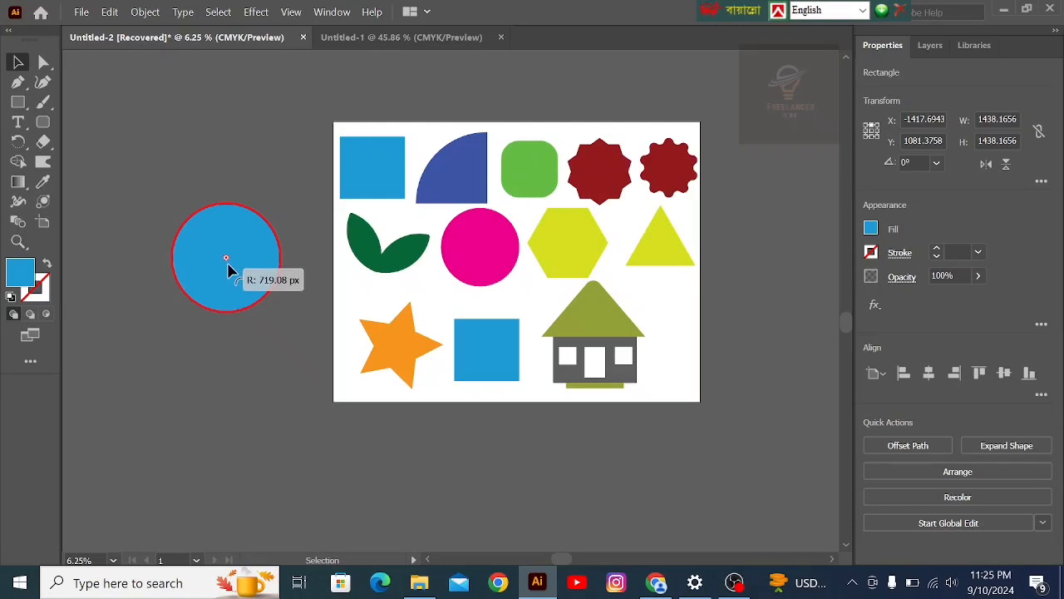
drag(230, 269, 201, 243)
drag(187, 235, 176, 214)
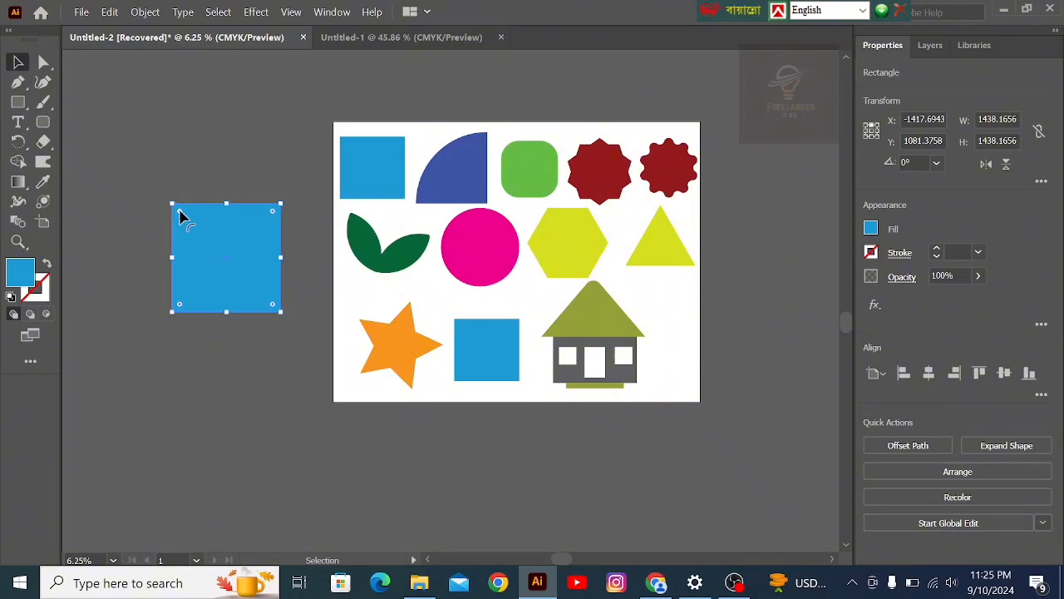
Step: Round only the large square's upper-left corner fully into a quarter circle and move the shape straight down
drag(180, 212, 261, 309)
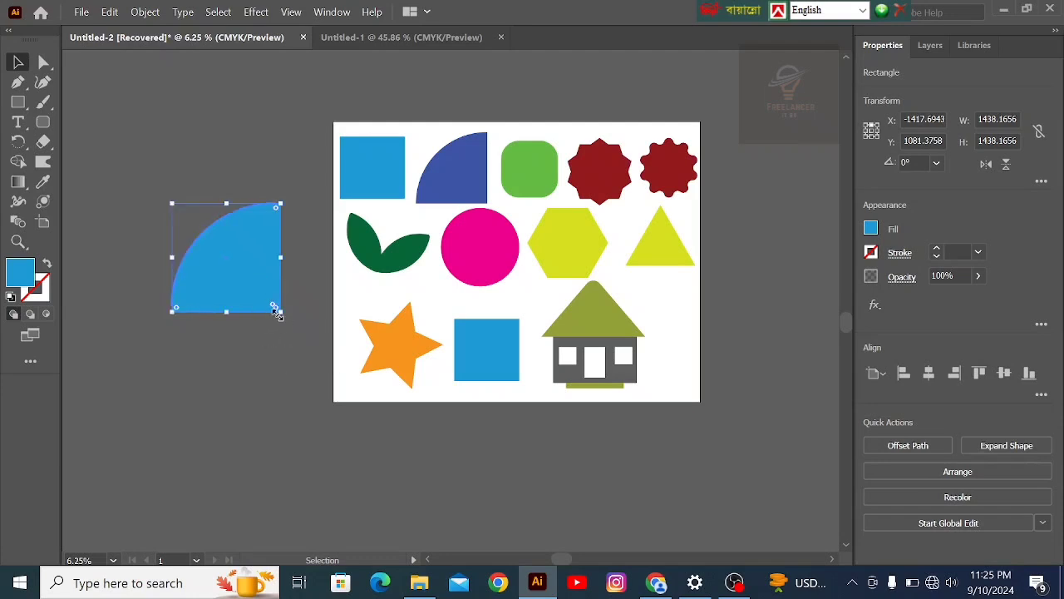
drag(250, 277, 247, 391)
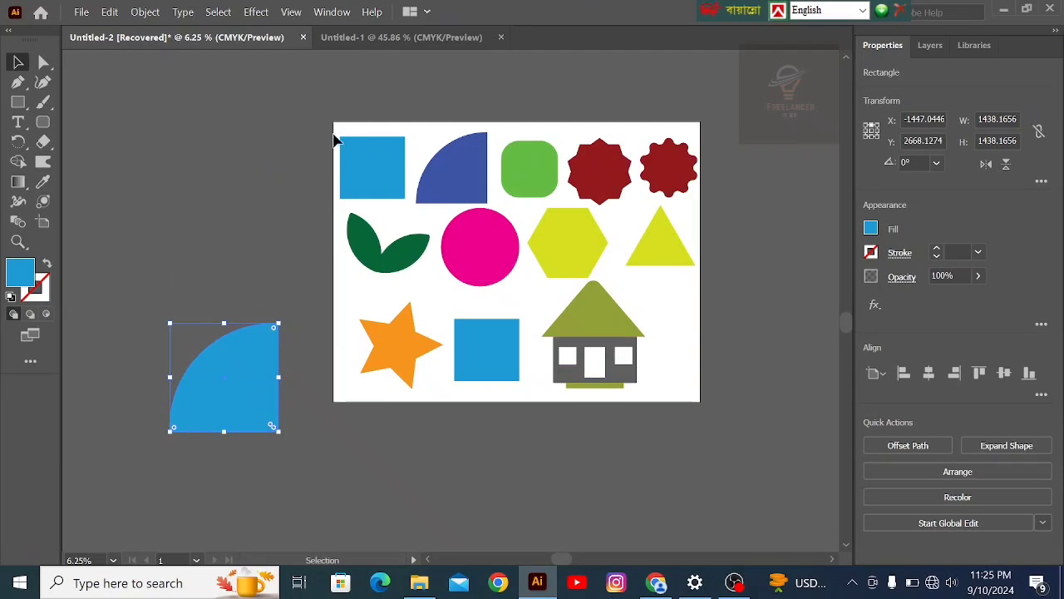
Step: Try moving the artboard's upper-left blue square off the artboard, and undo the move
click(366, 167)
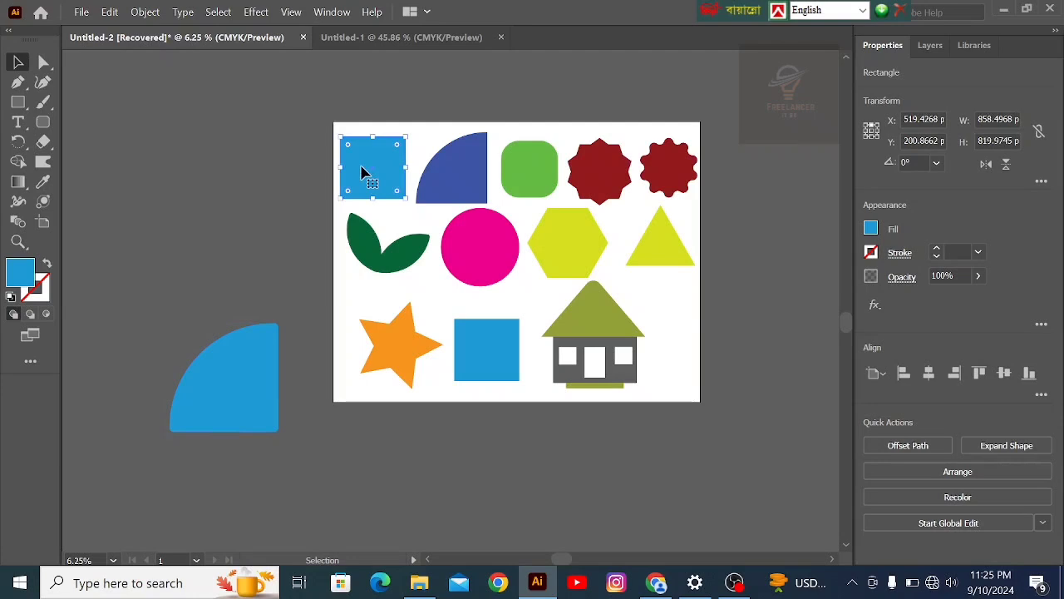
key(a)
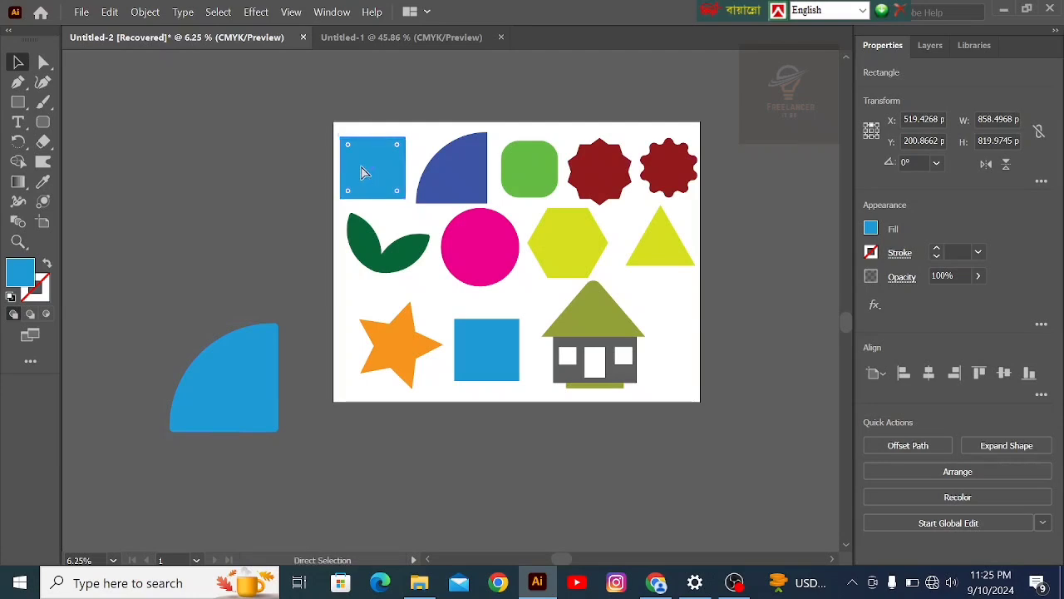
key(v)
drag(362, 172, 218, 183)
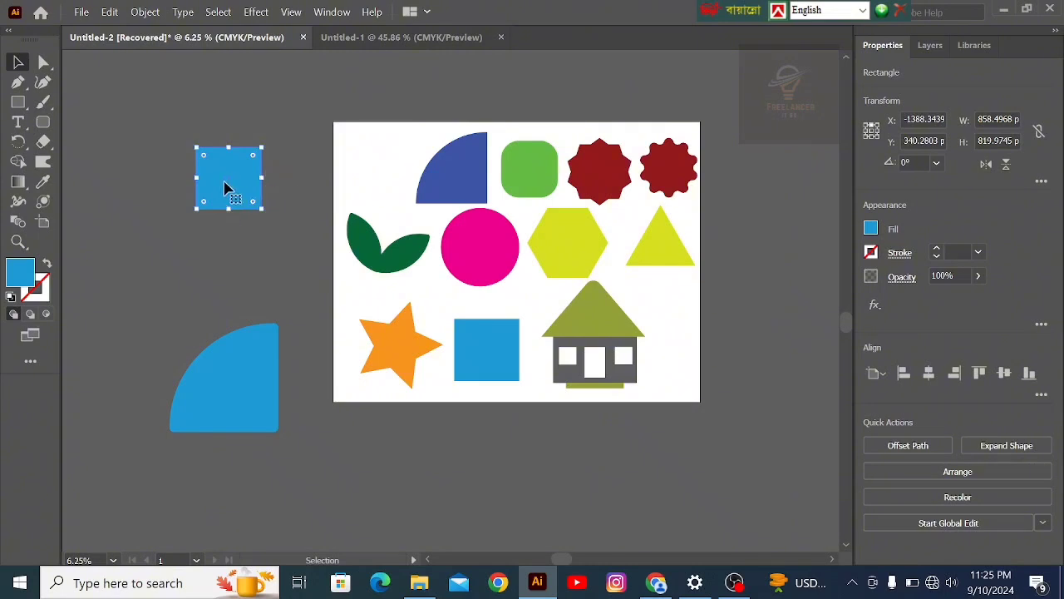
key(ctrl+z)
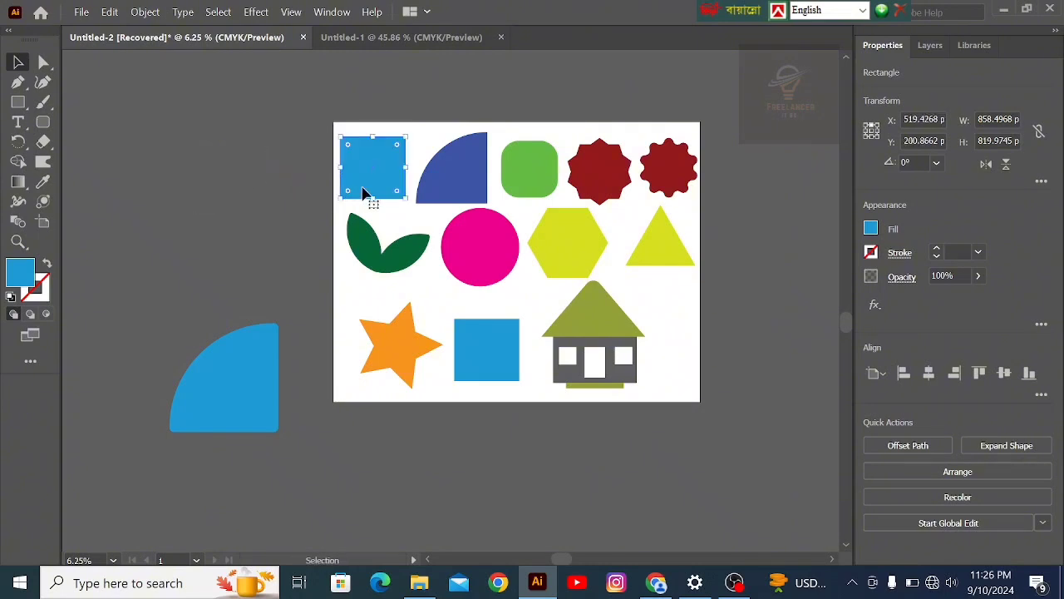
click(228, 214)
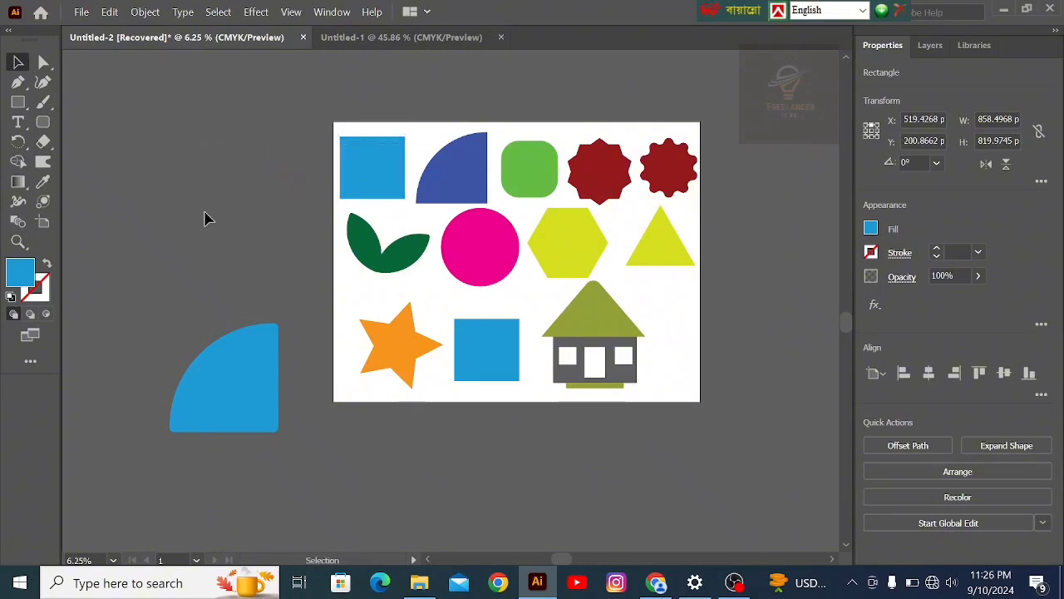
click(206, 406)
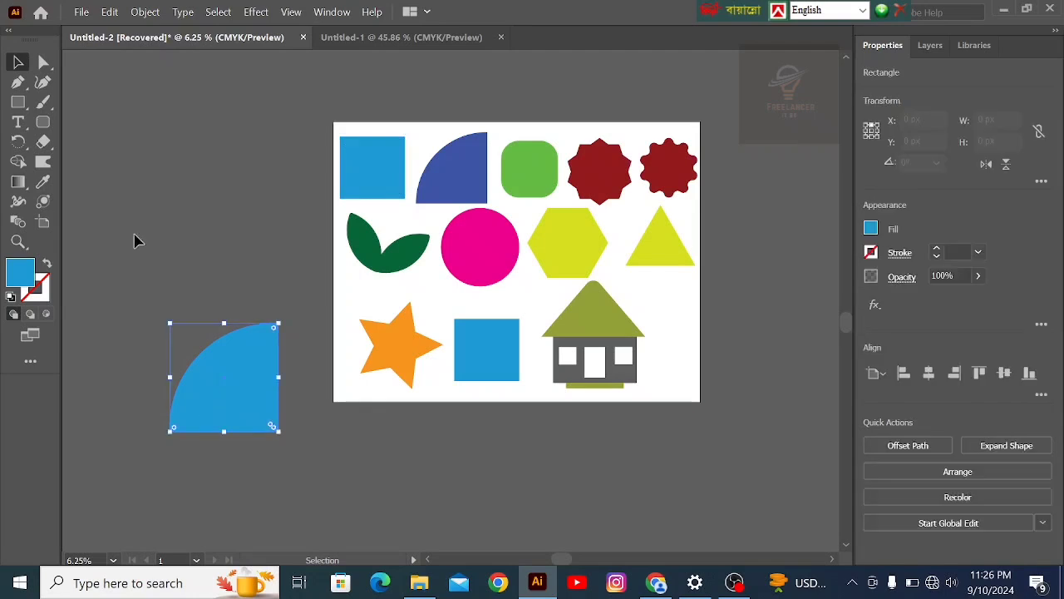
Step: Draw another square about 1621 px wide above the quarter circle and align its upper edge with the artboard's at Y 0 px
click(18, 105)
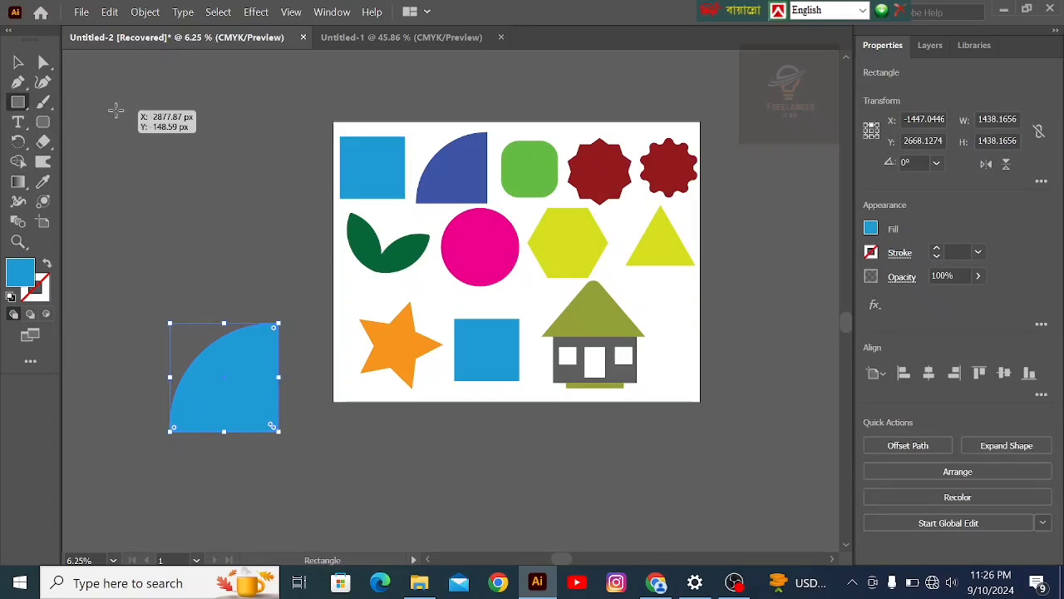
drag(116, 110, 178, 171)
click(18, 63)
drag(96, 95, 171, 166)
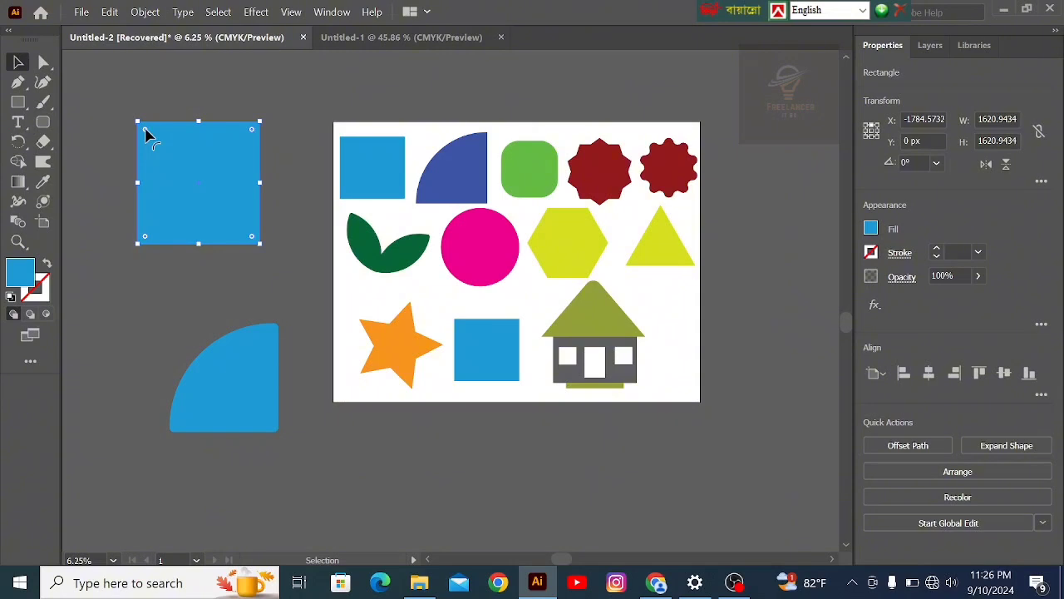
Step: Round all four corners of the new square and place it and the quarter circle side by side below the artboard
drag(146, 133, 378, 470)
drag(245, 391, 255, 481)
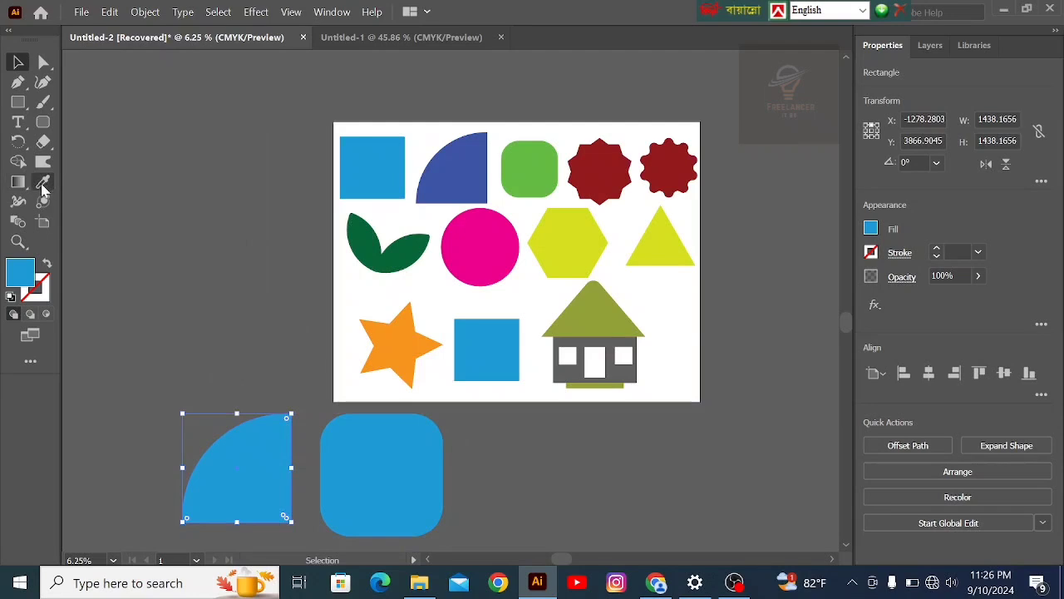
Step: Recolour the new quarter circle dark blue and the rounded square green by sampling the matching artboard shapes with the Eyedropper
click(43, 183)
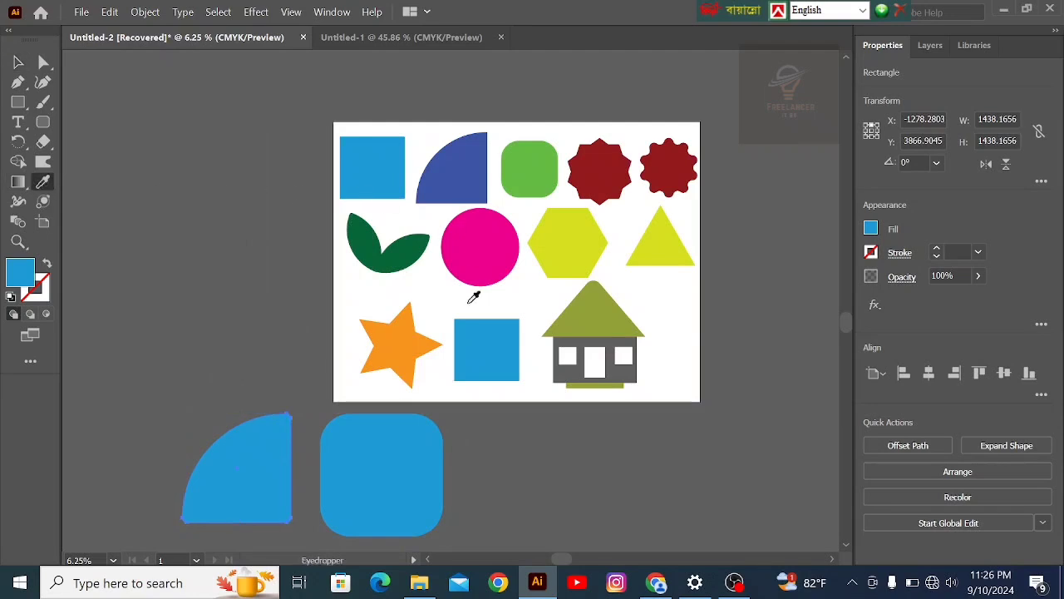
click(467, 170)
click(17, 61)
click(370, 499)
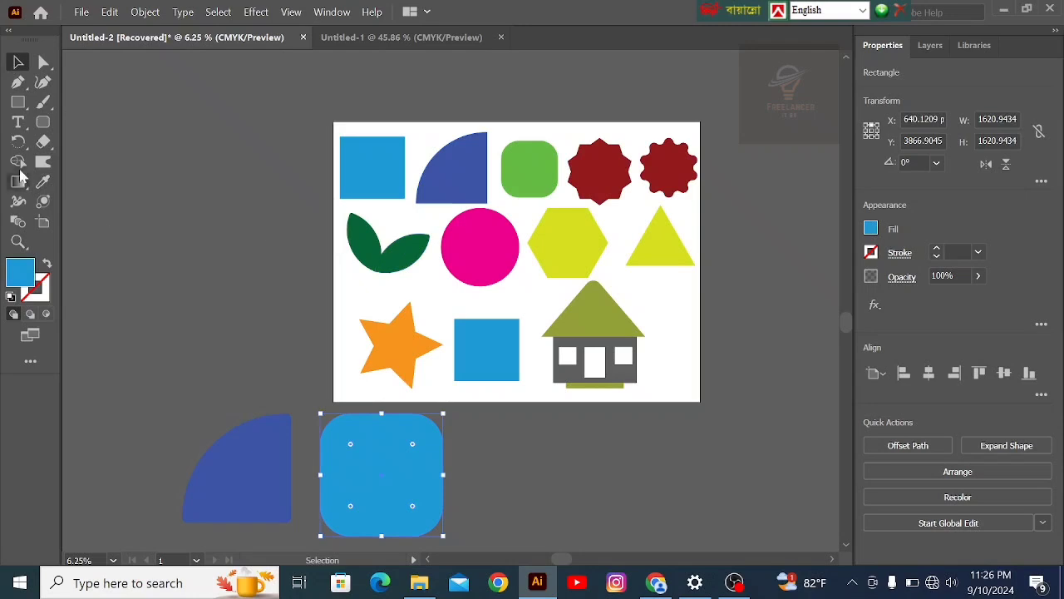
click(44, 181)
click(541, 158)
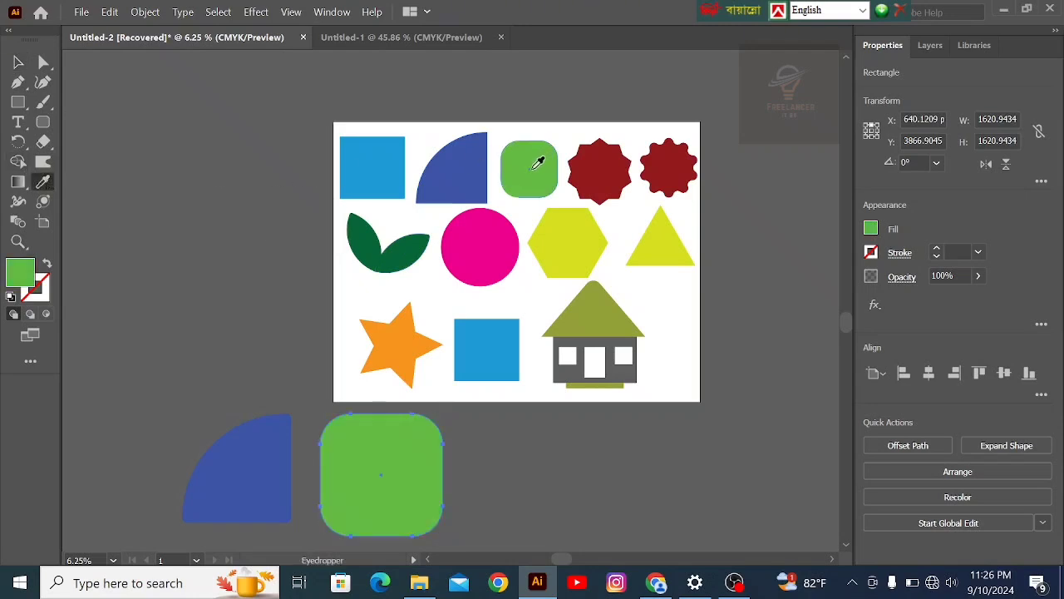
Step: Draw a square with the Rectangle tool and place it on the outer side of the dark blue quarter circle, below the artboard
click(20, 62)
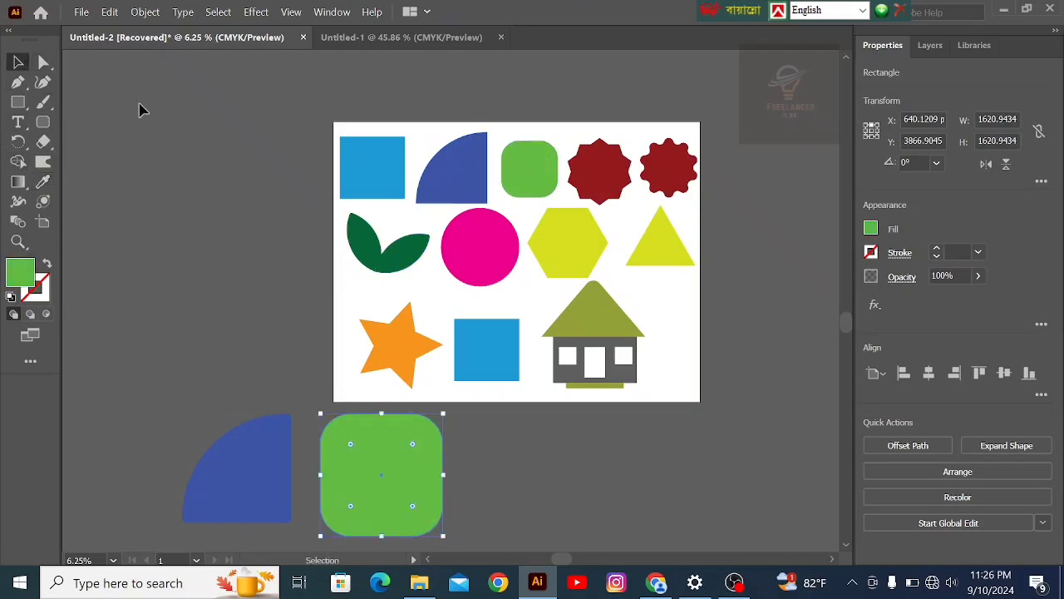
click(167, 119)
drag(18, 102, 101, 102)
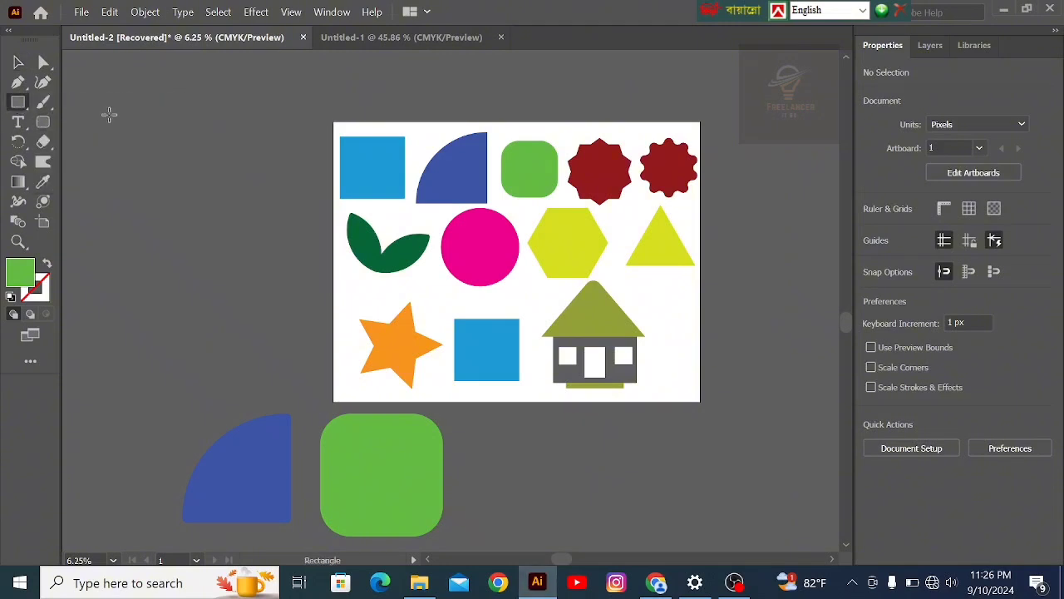
click(134, 118)
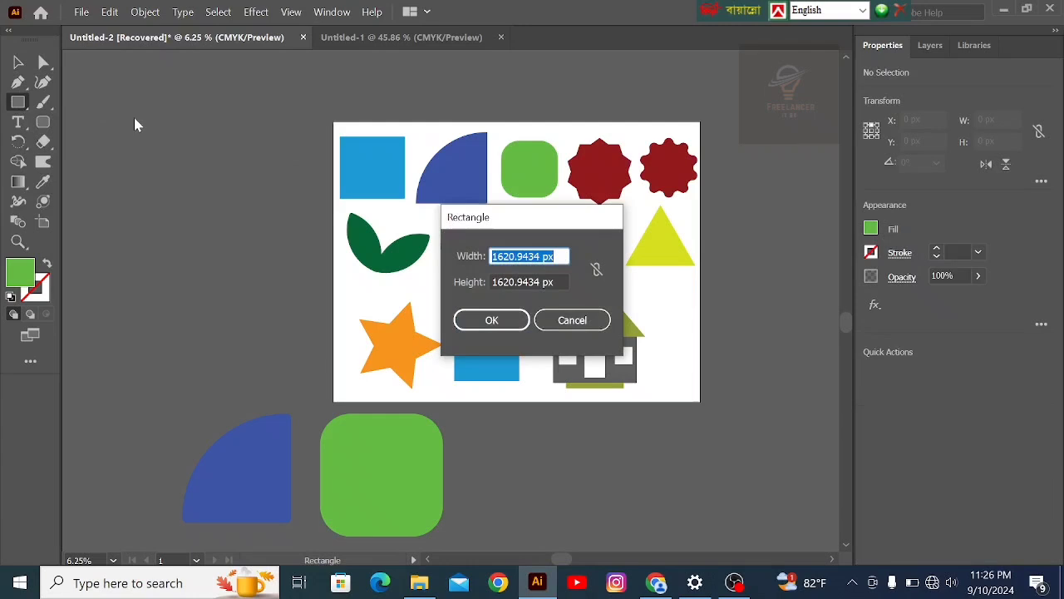
click(574, 331)
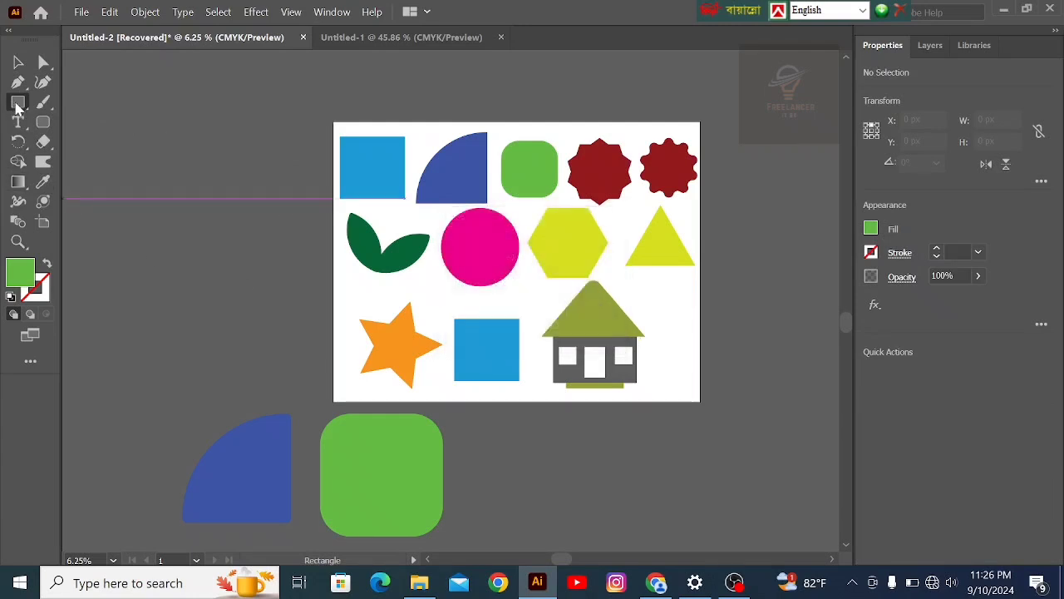
drag(129, 114, 171, 160)
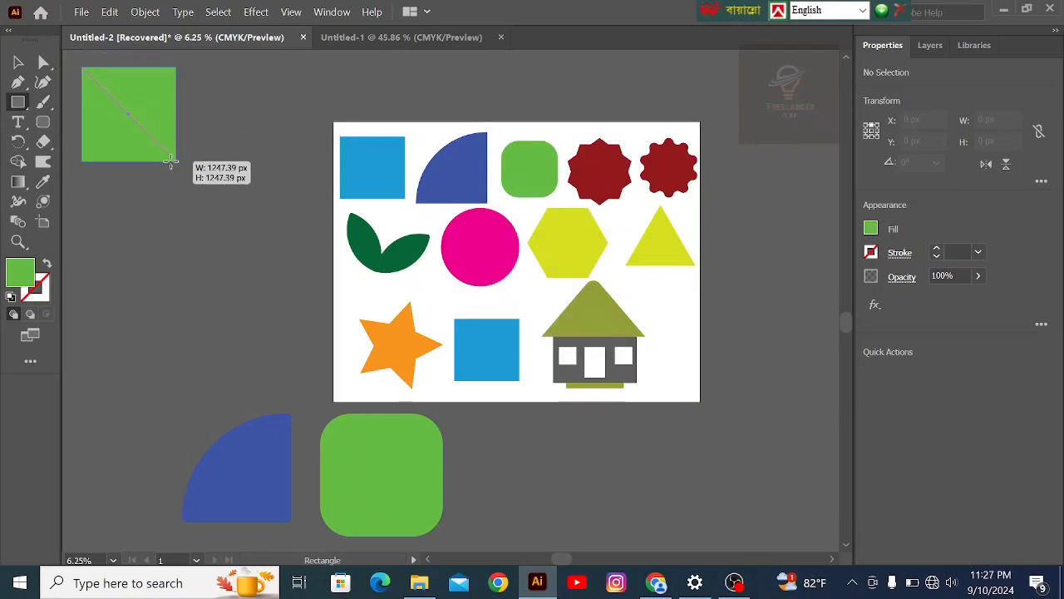
drag(170, 161, 170, 161)
drag(170, 161, 143, 470)
key(v)
Step: Recolour the new square light blue by sampling the artboard's upper-left square with the Eyedropper, and deselect it
click(44, 182)
click(374, 151)
click(19, 64)
click(231, 284)
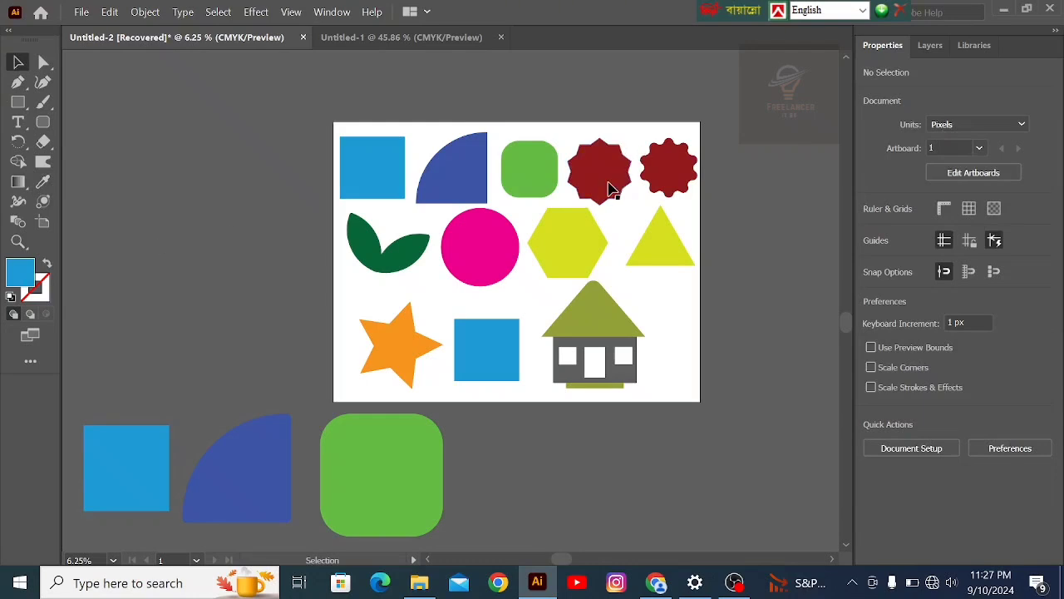
Step: Draw three trial ellipses of different proportions beside the artboard, using the dark red fill of its first badge shape
click(611, 188)
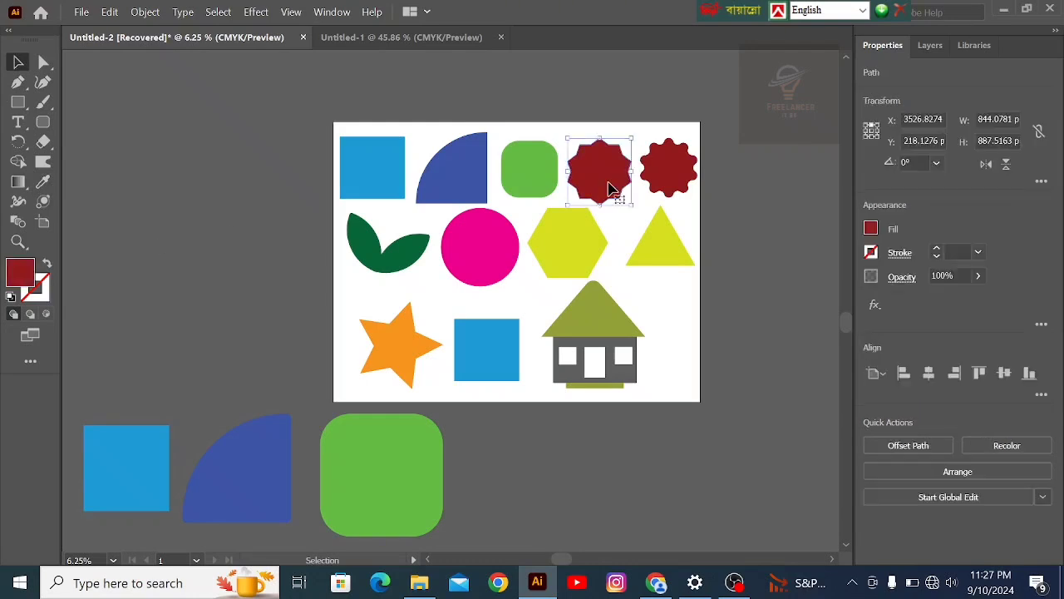
click(20, 103)
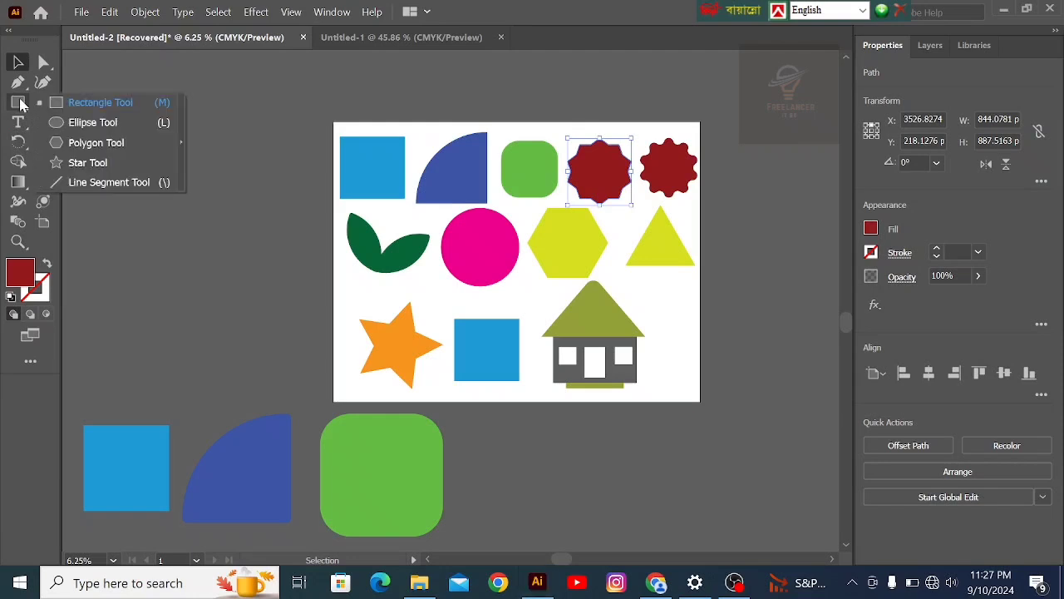
click(90, 124)
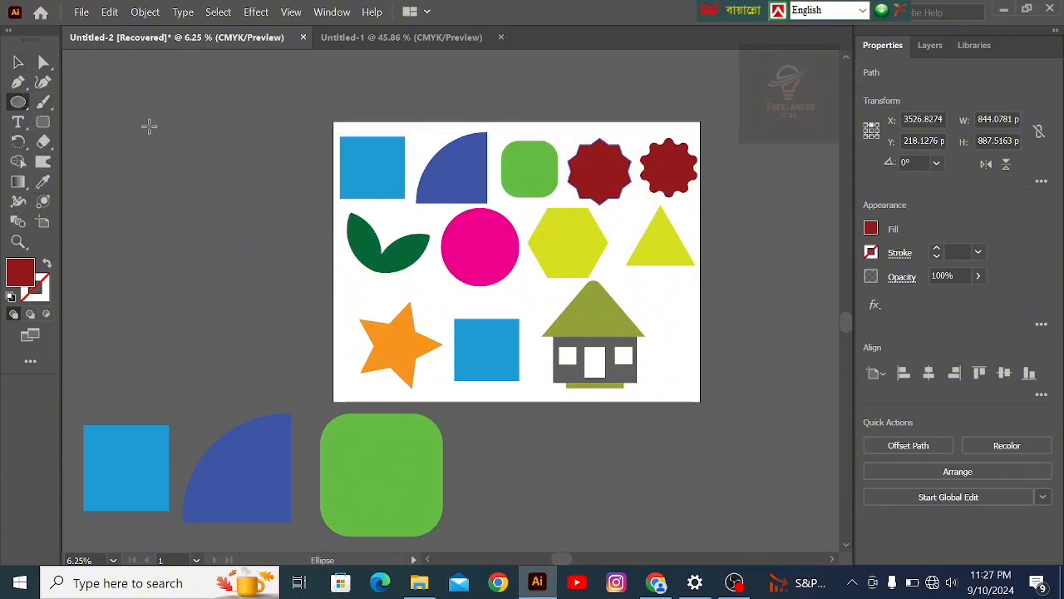
mouse_move(149, 126)
mouse_down()
mouse_move(231, 247)
mouse_move(262, 319)
mouse_up()
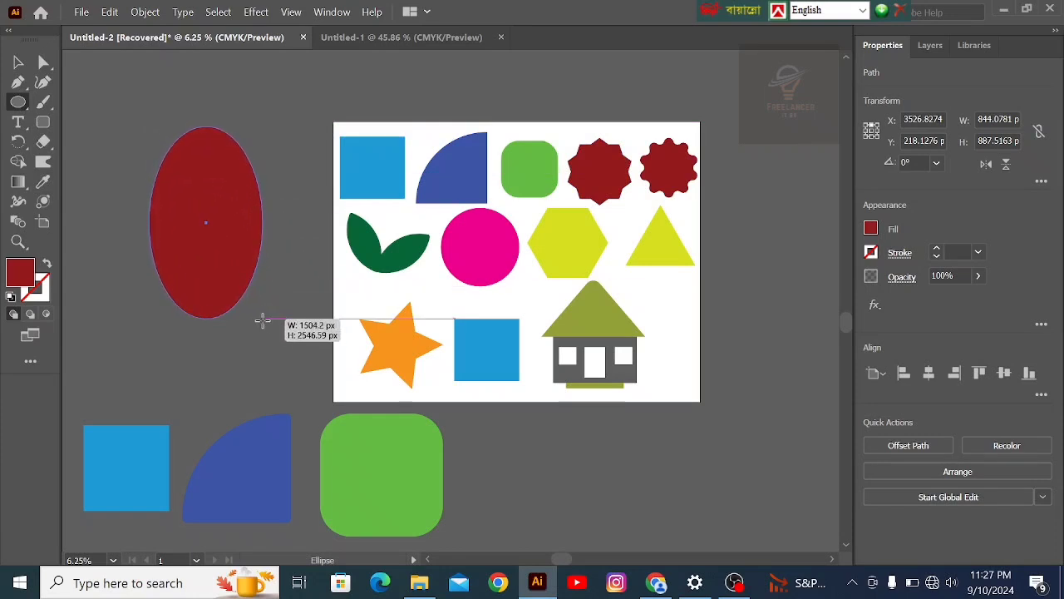
drag(262, 319, 234, 225)
mouse_move(102, 86)
mouse_down()
mouse_move(122, 287)
mouse_move(284, 269)
mouse_move(301, 377)
mouse_up()
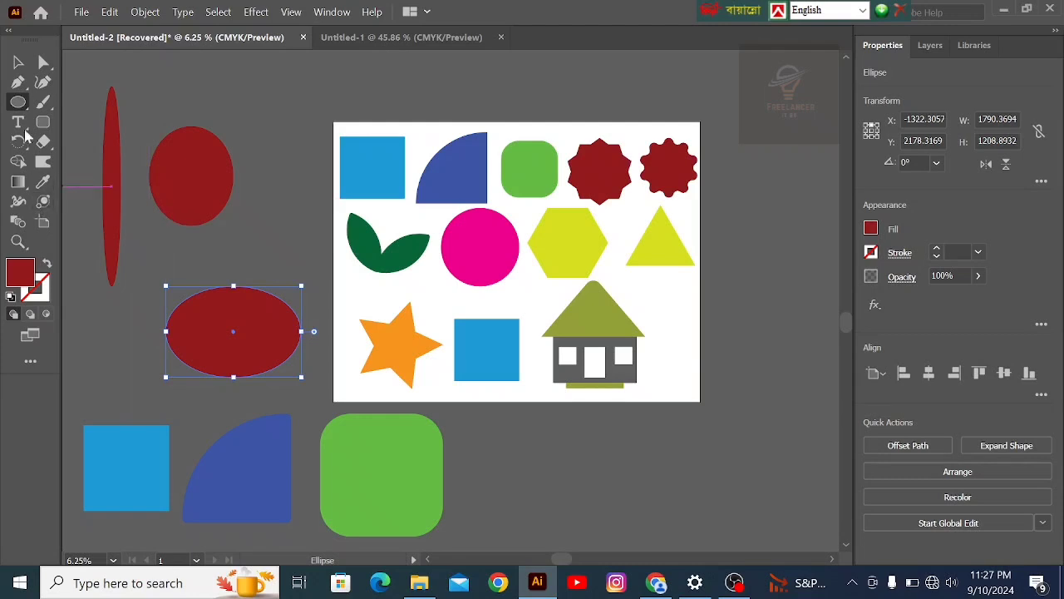
Step: Delete the three trial ellipses
click(18, 63)
drag(90, 131, 283, 306)
key(Delete)
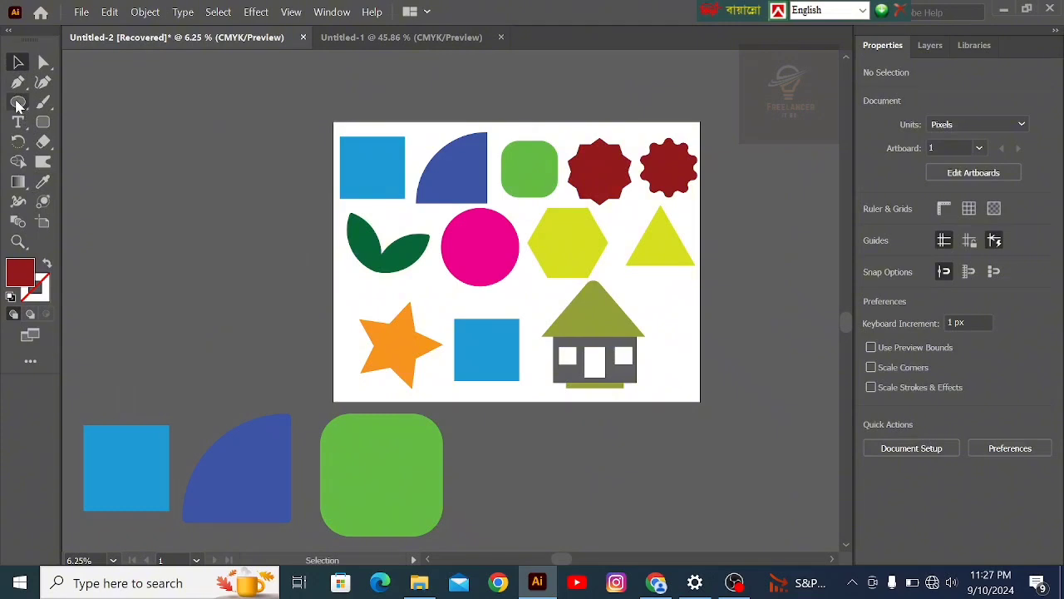
click(19, 102)
click(161, 126)
click(573, 321)
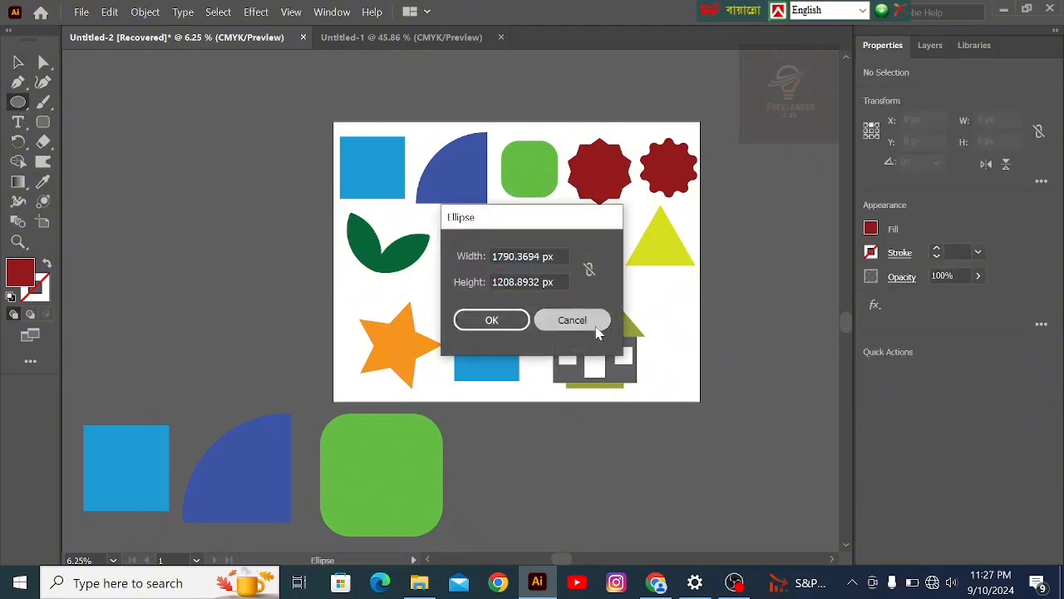
click(327, 284)
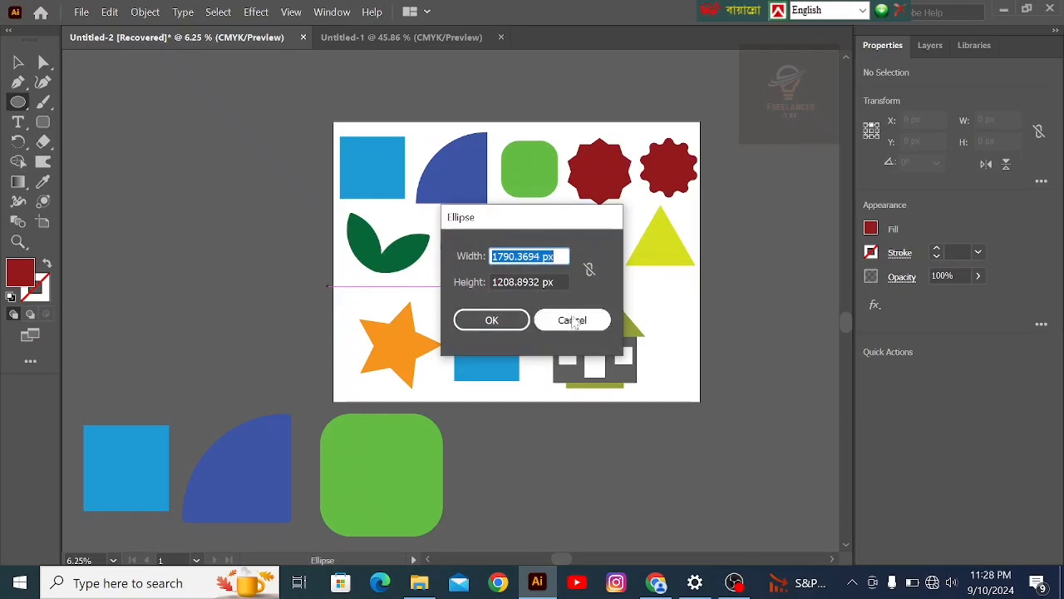
click(570, 319)
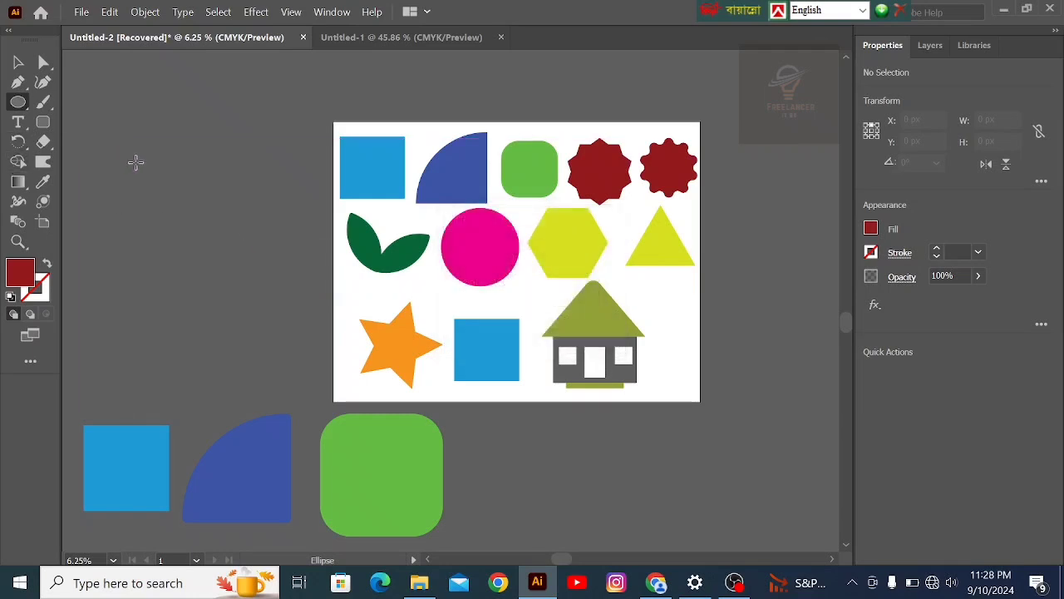
Step: Draw a dark red circle about 616 px wide beside the artboard and shift it closer to the artboard's edge
drag(136, 162, 182, 185)
click(18, 65)
drag(162, 191, 221, 239)
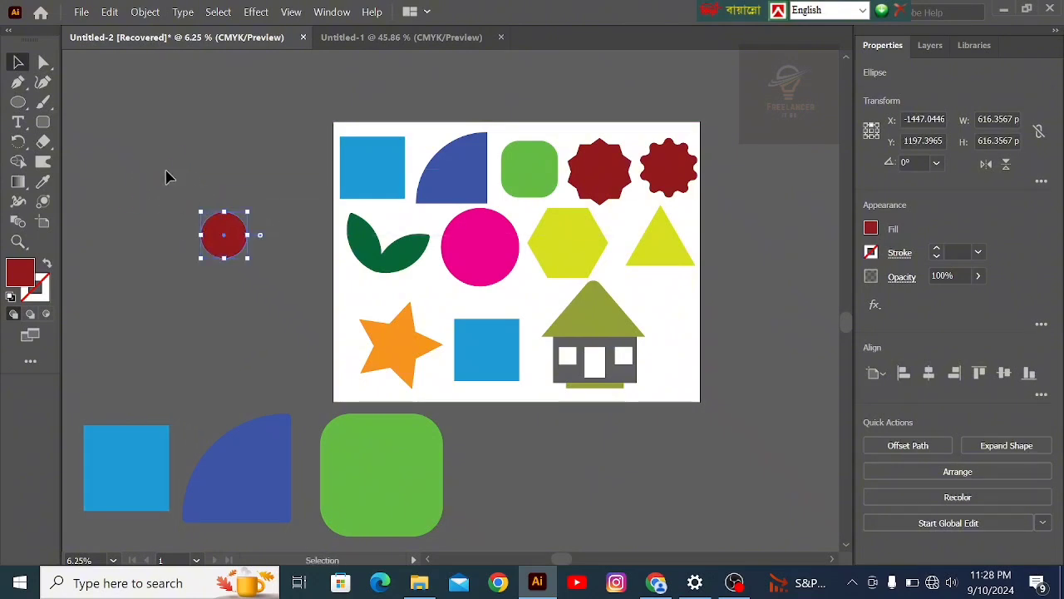
Step: Replace the first circle with a newly drawn one, enlarged to about 1574 px wide and placed beside the green rounded square
click(20, 105)
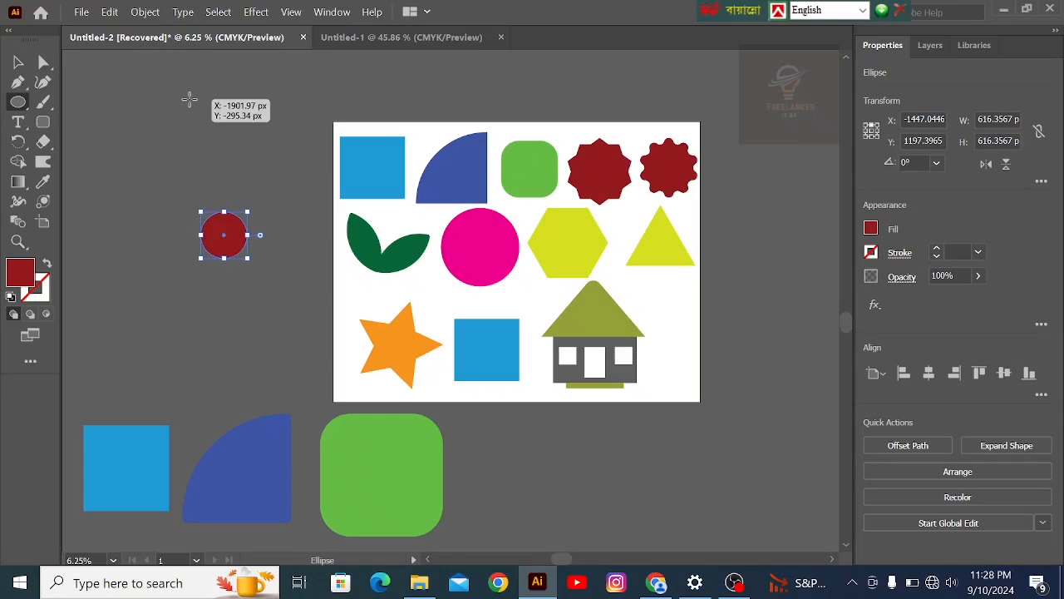
drag(190, 99, 237, 147)
click(19, 64)
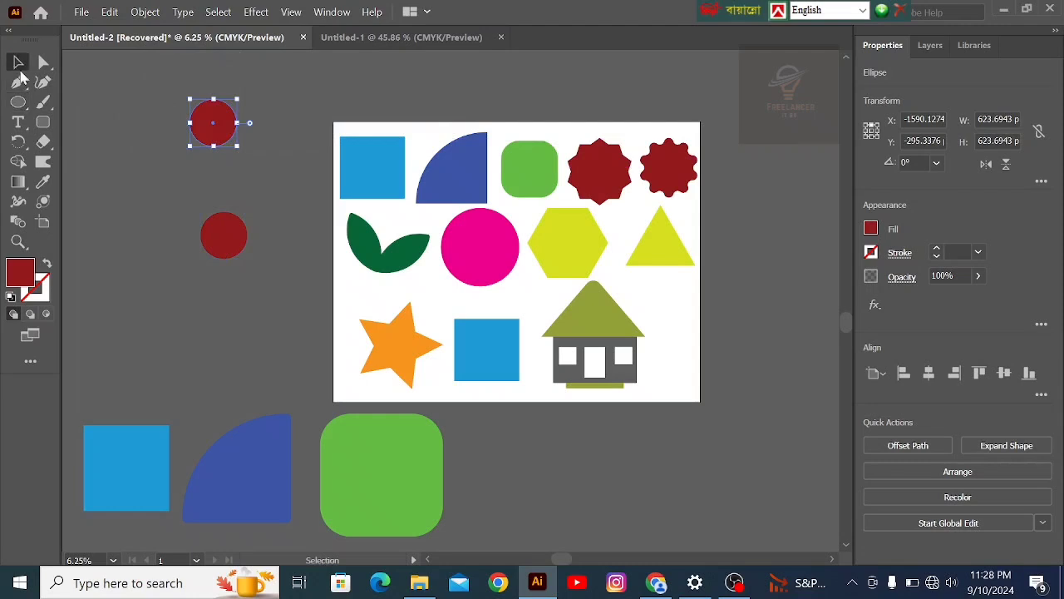
click(220, 239)
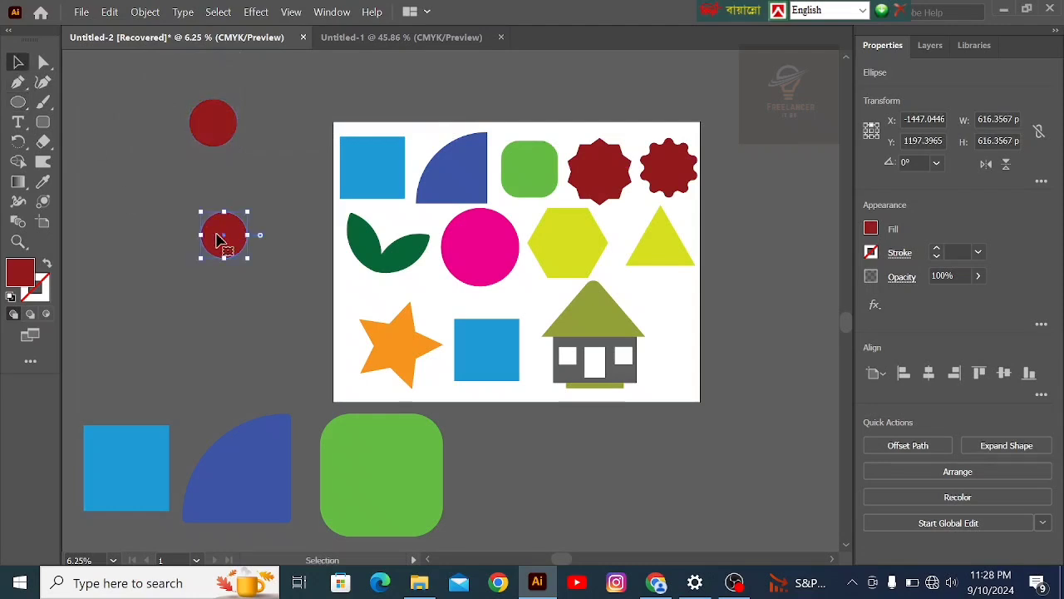
key(Delete)
drag(200, 138, 580, 536)
drag(525, 491, 519, 488)
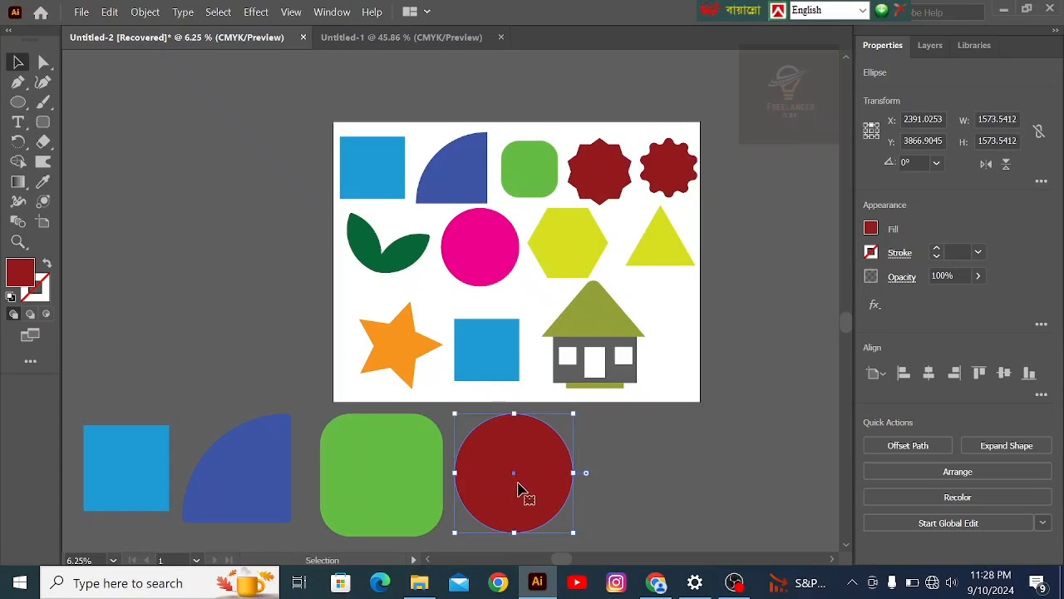
Step: Draw a dark red ten-pointed star with an outer radius of about 595 px beside the artboard, matching the badge shape's fill
click(602, 189)
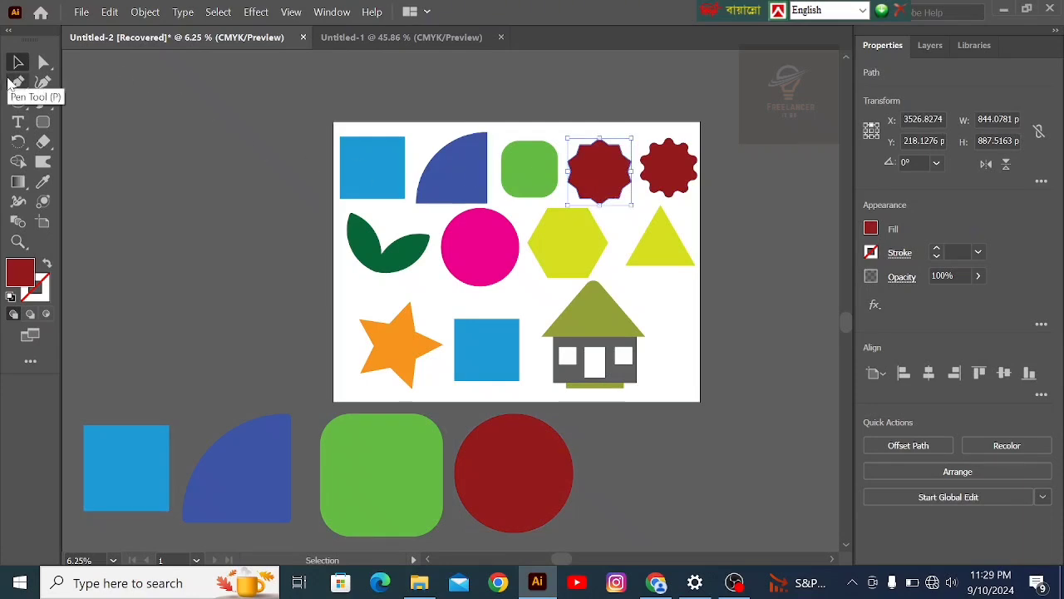
right_click(20, 104)
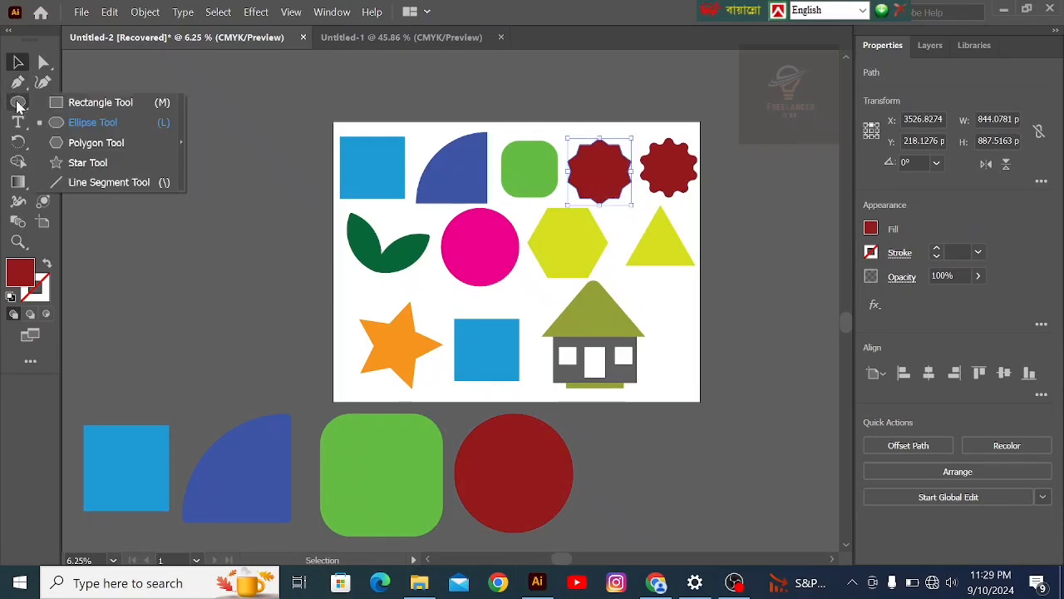
click(88, 163)
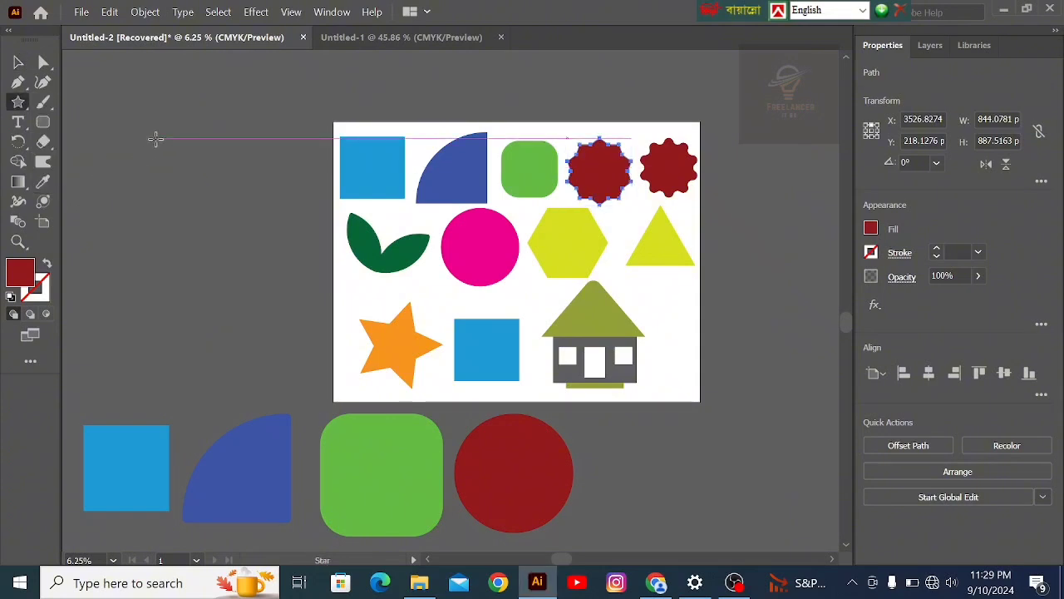
drag(156, 139, 197, 155)
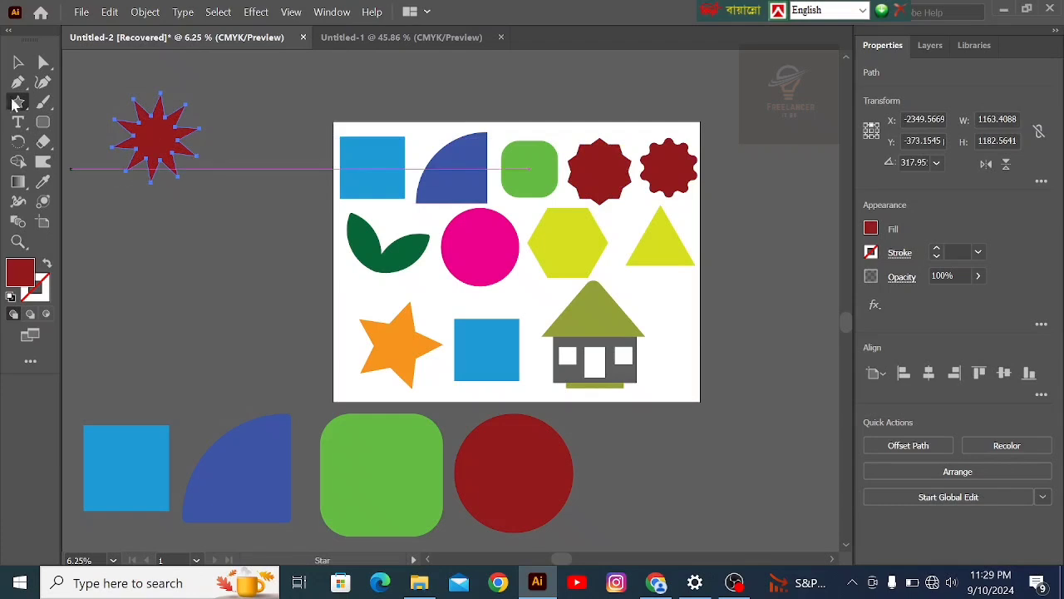
Step: Create a six-pointed star with radii 594.5925 and 297.2962 px, and draw another star about 1000 px wide above it
click(223, 226)
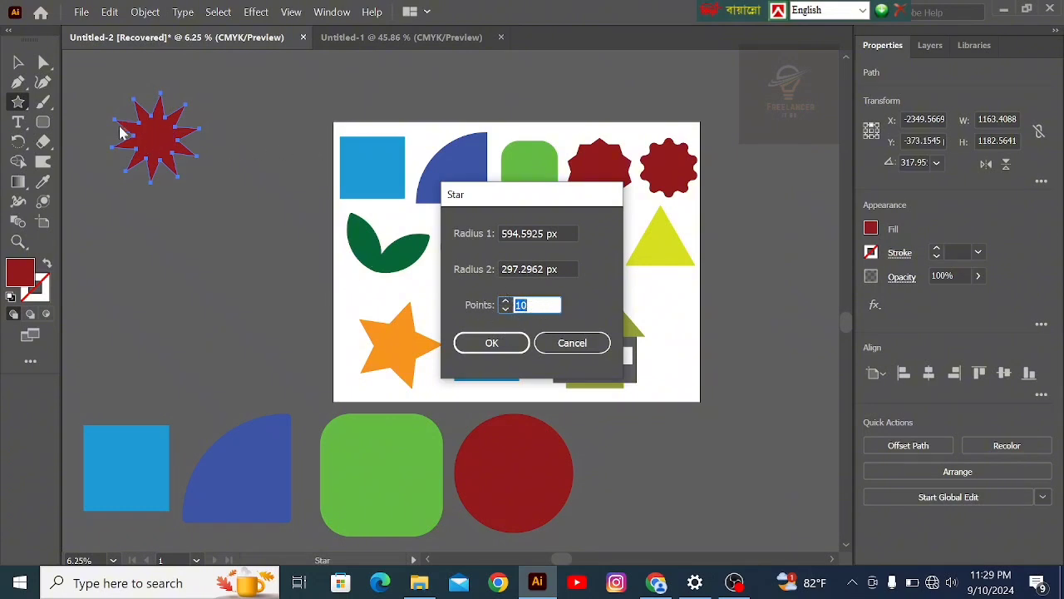
click(507, 310)
click(506, 310)
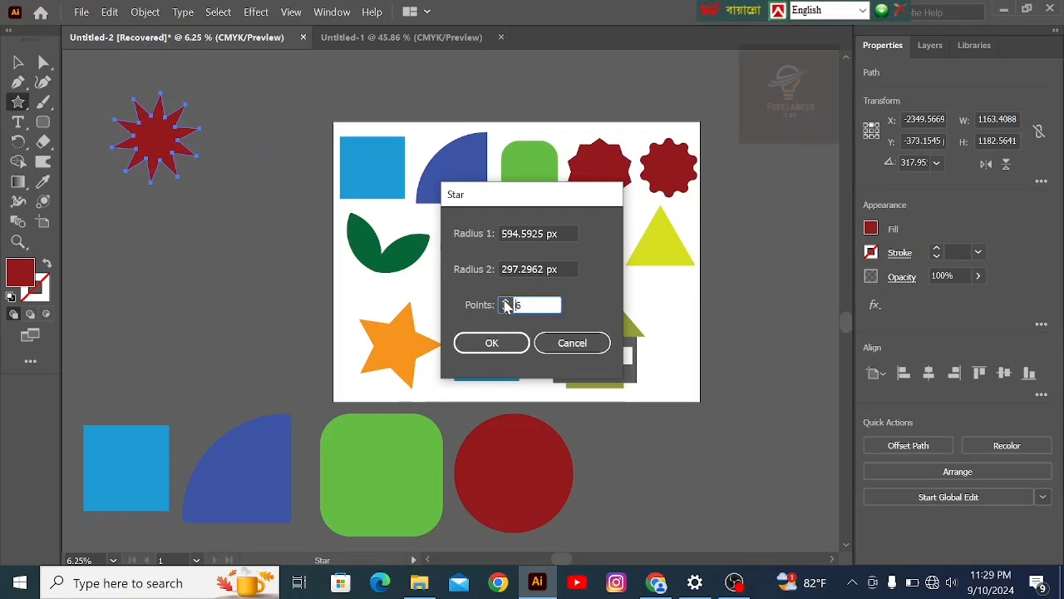
click(490, 342)
click(17, 62)
click(15, 103)
mouse_move(251, 89)
mouse_down()
mouse_move(295, 126)
mouse_move(280, 111)
mouse_move(274, 128)
mouse_move(250, 128)
mouse_move(290, 121)
mouse_move(261, 127)
mouse_up()
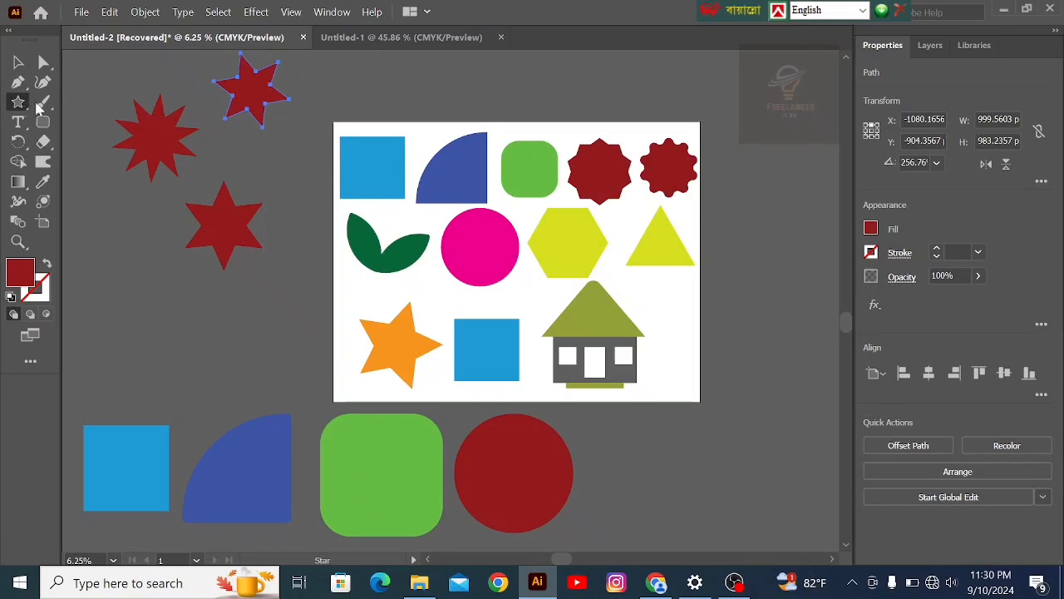
Step: Create a 14-point star with radii 513.4275 and 256.7138 px and move it to the space above the new blue square
click(351, 101)
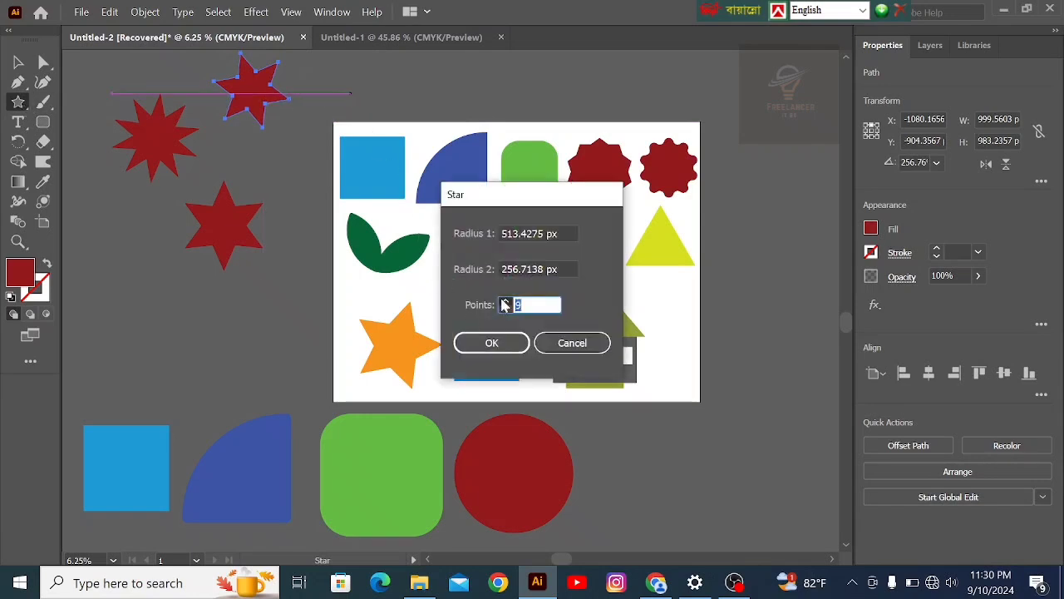
text(16)
click(490, 343)
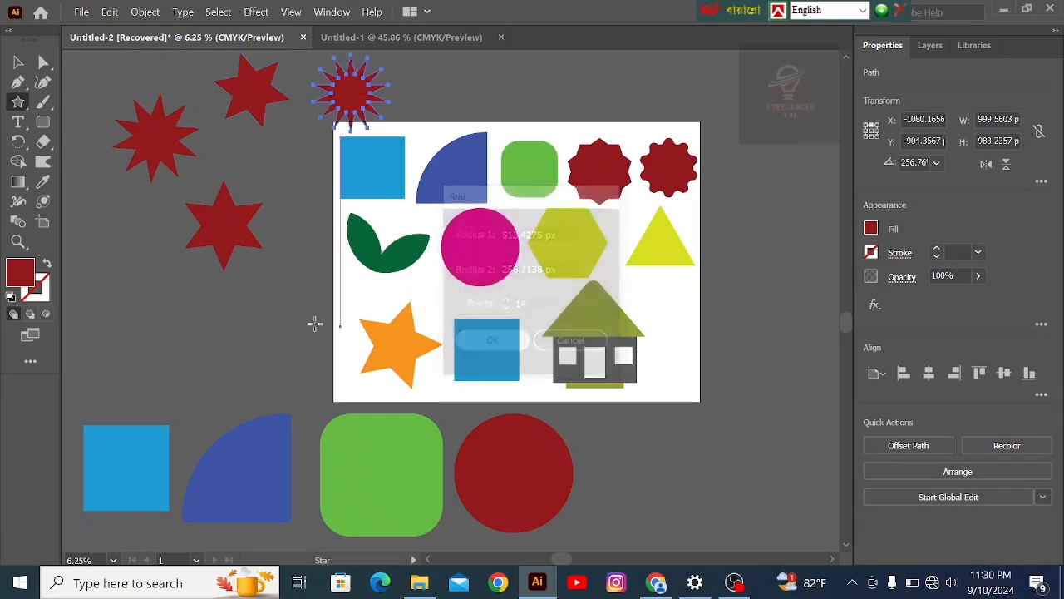
click(18, 62)
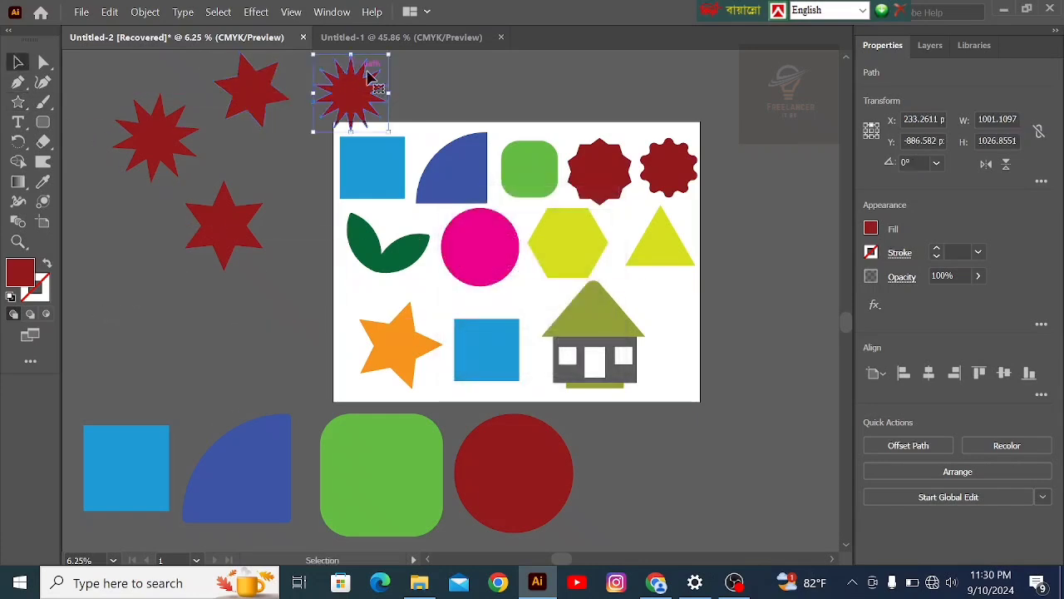
drag(366, 100, 170, 344)
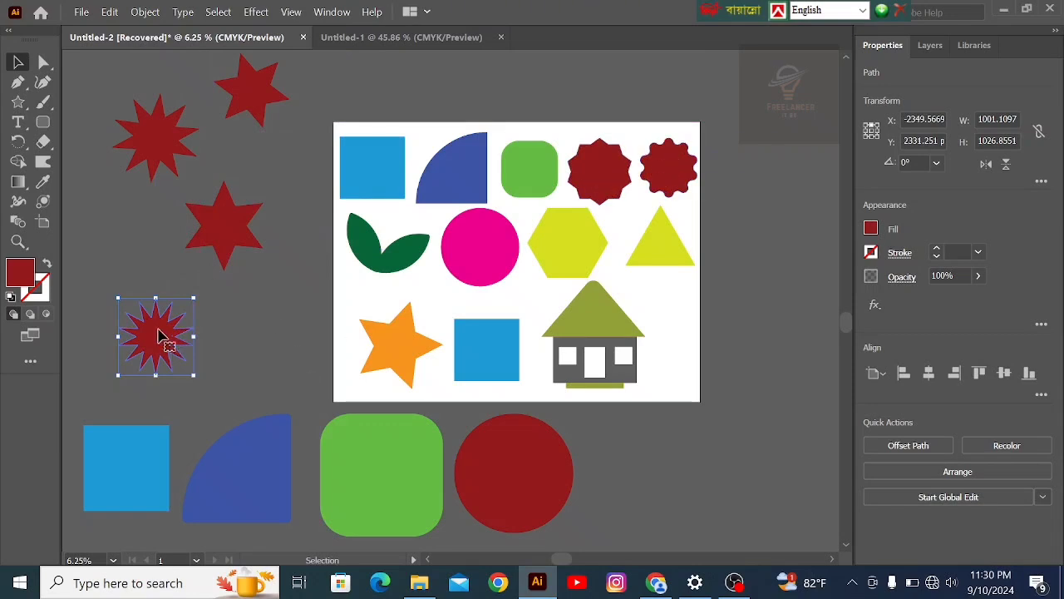
Step: Enlarge the 14-point star to about 1686 px wide, place it above the quarter circle, and activate Direct Selection for its corners
click(133, 340)
click(152, 356)
click(200, 358)
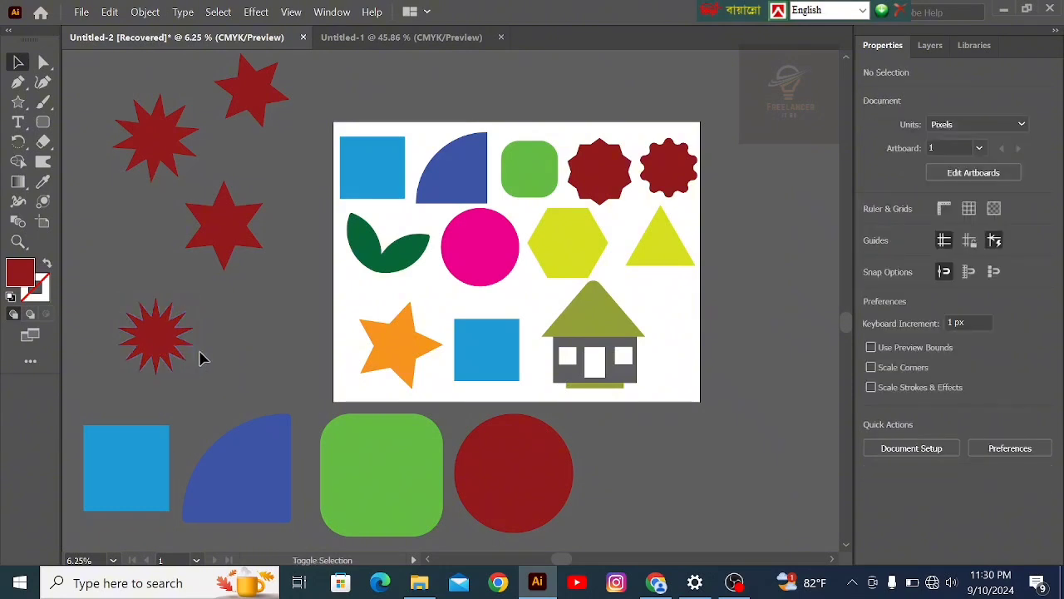
click(161, 356)
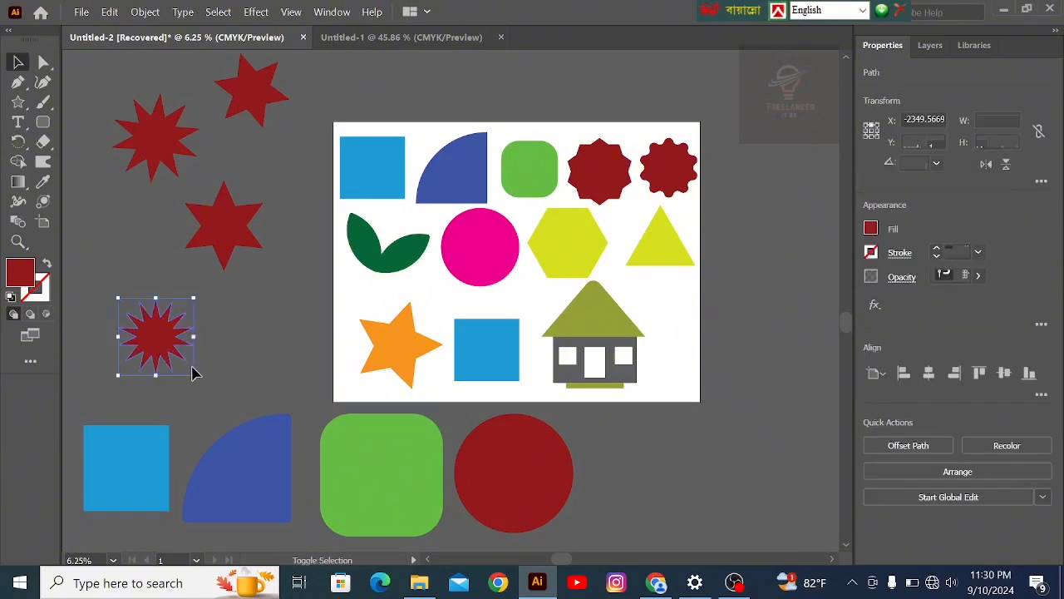
drag(194, 375, 220, 401)
drag(145, 357, 207, 366)
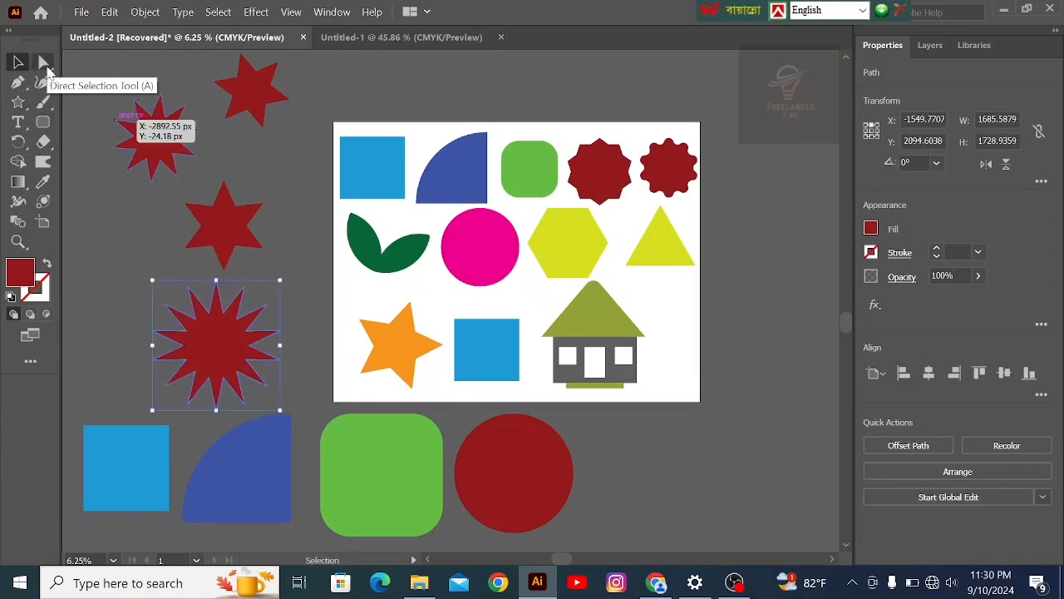
click(46, 66)
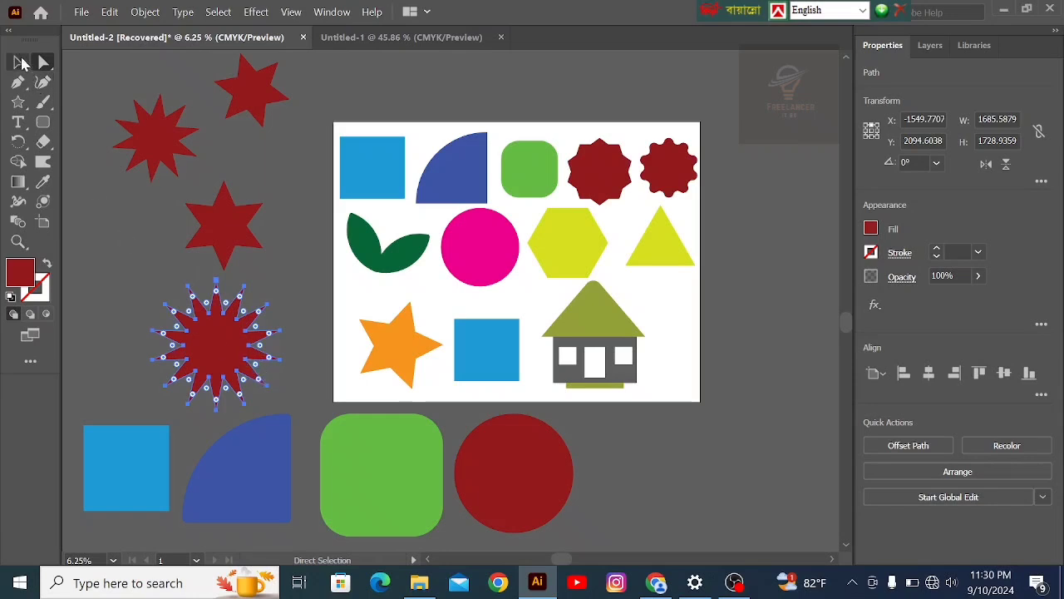
Step: Round all corners of the 14-point star by about 67 px to form a scalloped badge
click(19, 63)
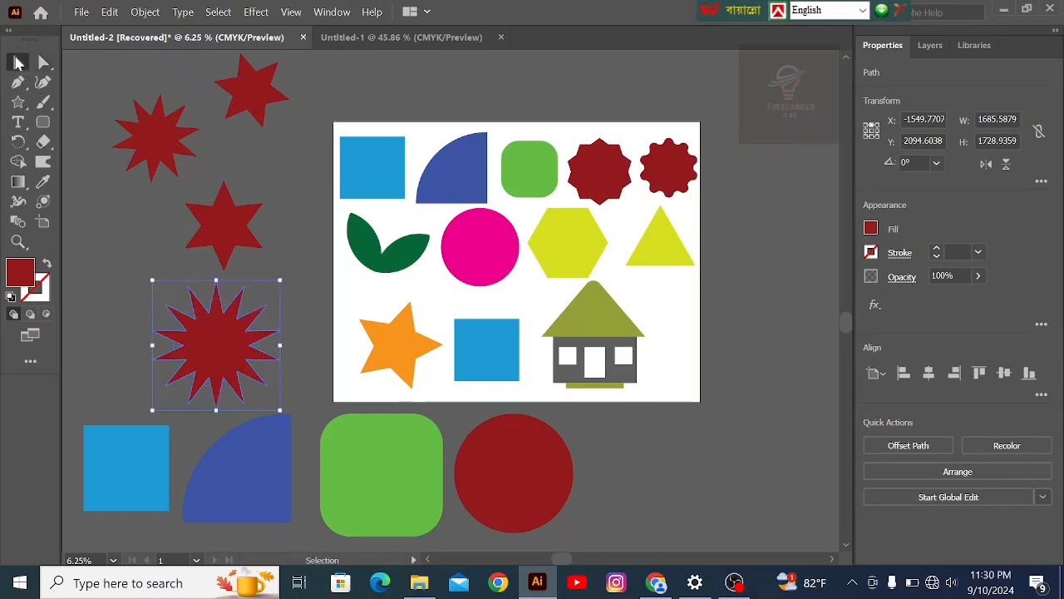
click(122, 301)
click(233, 351)
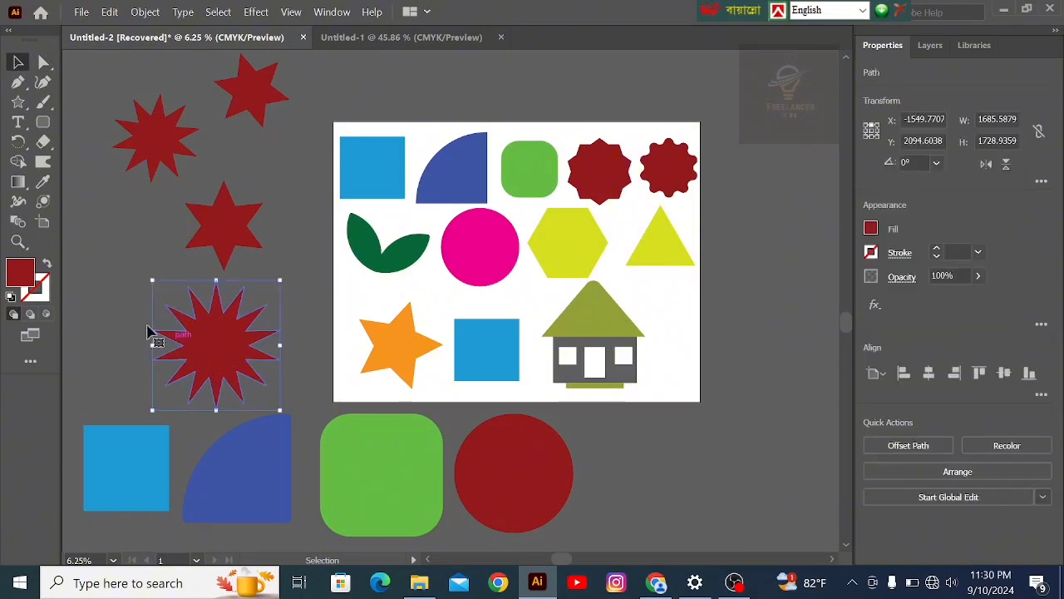
click(44, 62)
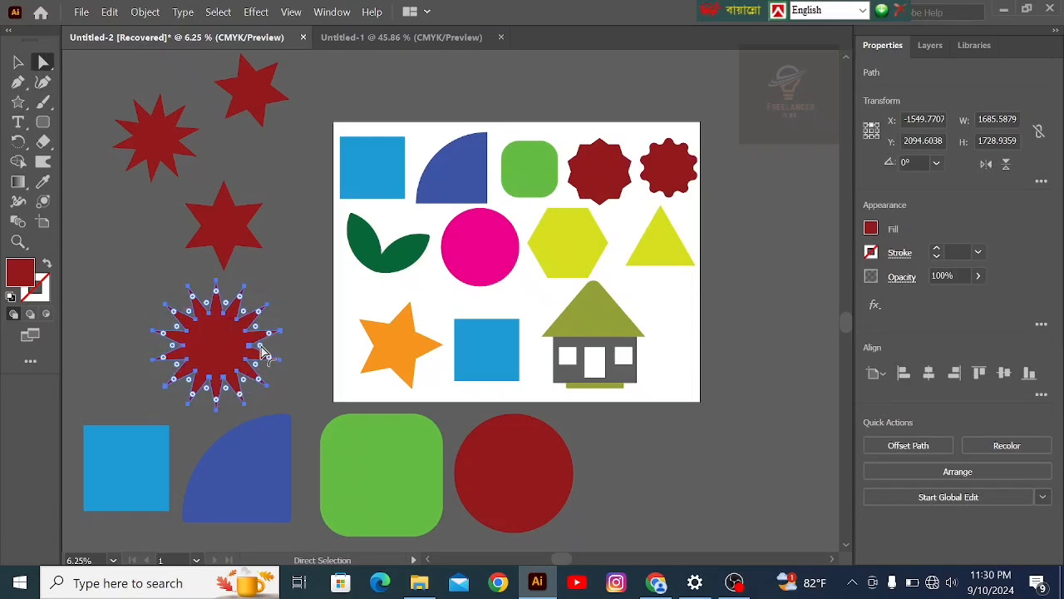
drag(269, 352, 299, 352)
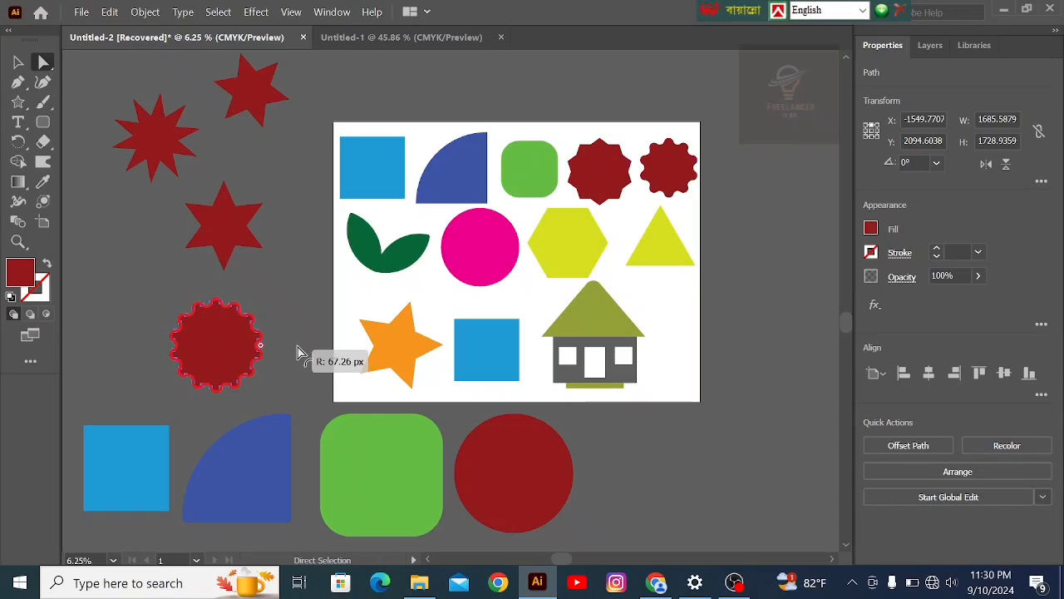
drag(299, 353, 299, 351)
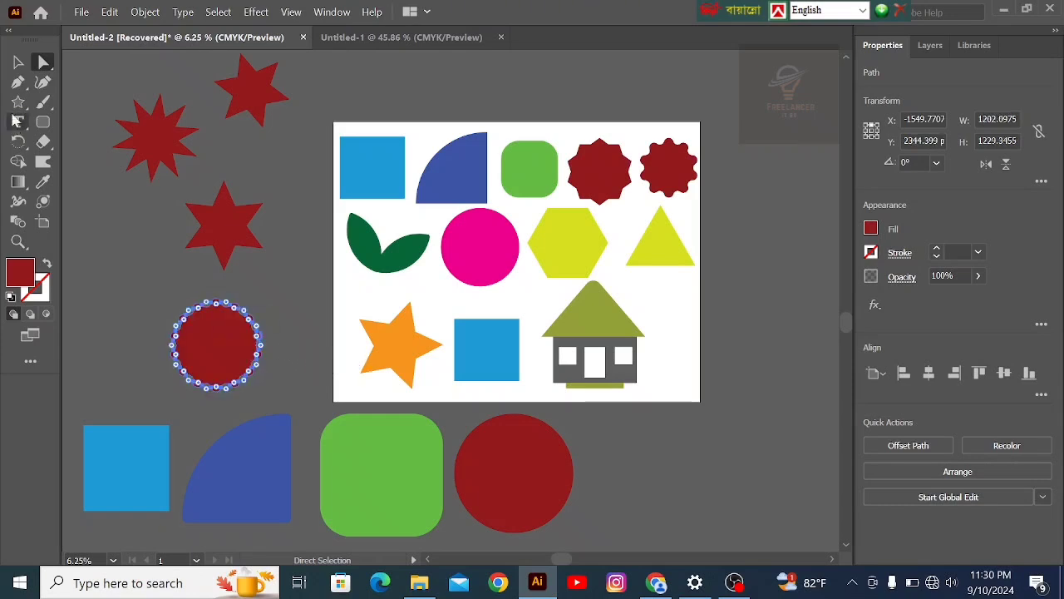
click(19, 62)
click(133, 309)
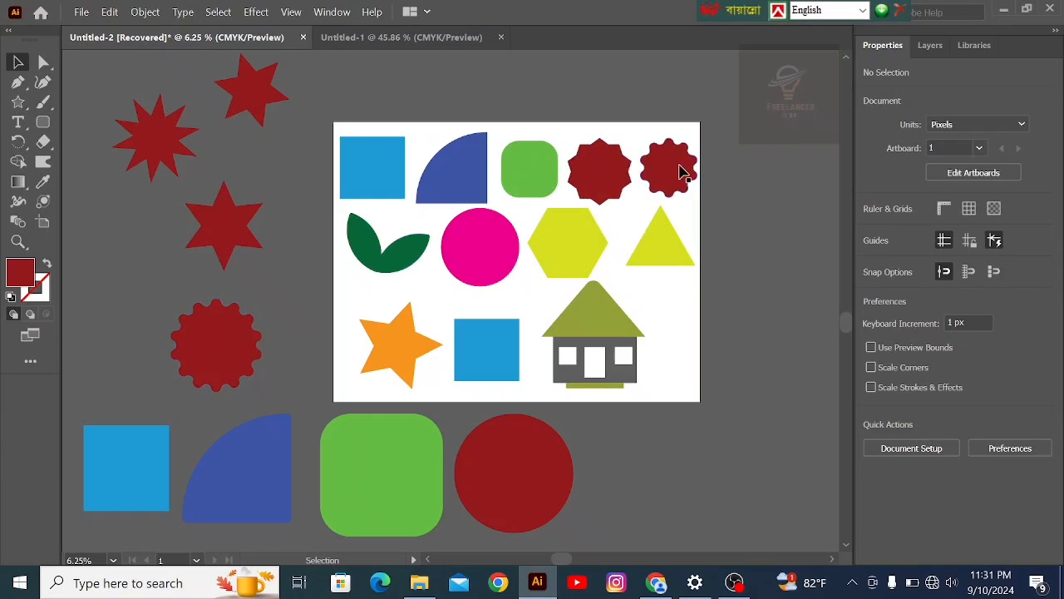
Step: Move the scalloped badge into the row below the artboard, beside the dark red circle
click(225, 353)
drag(225, 353, 652, 477)
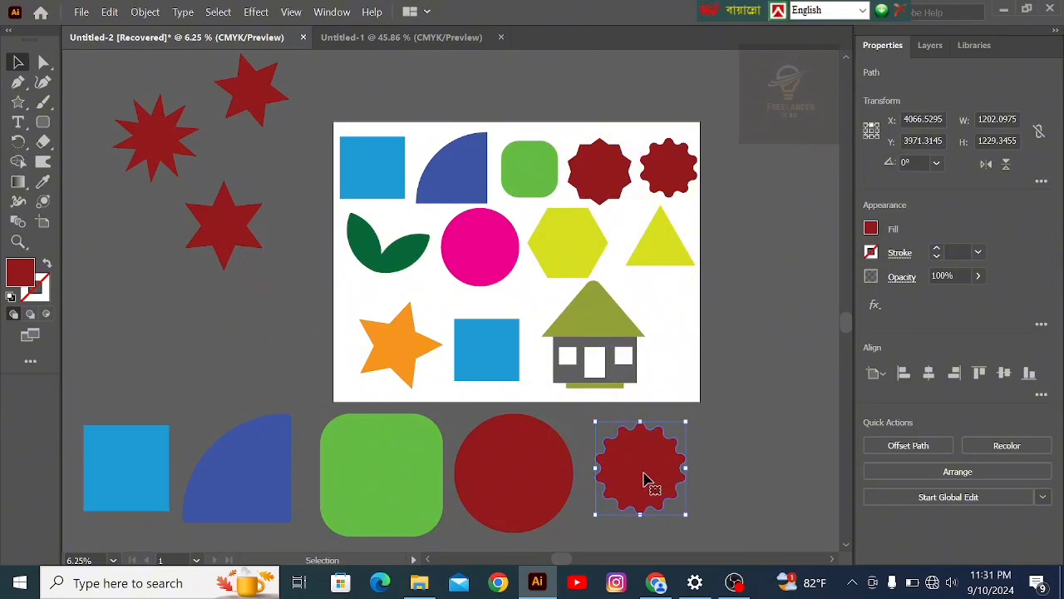
click(147, 288)
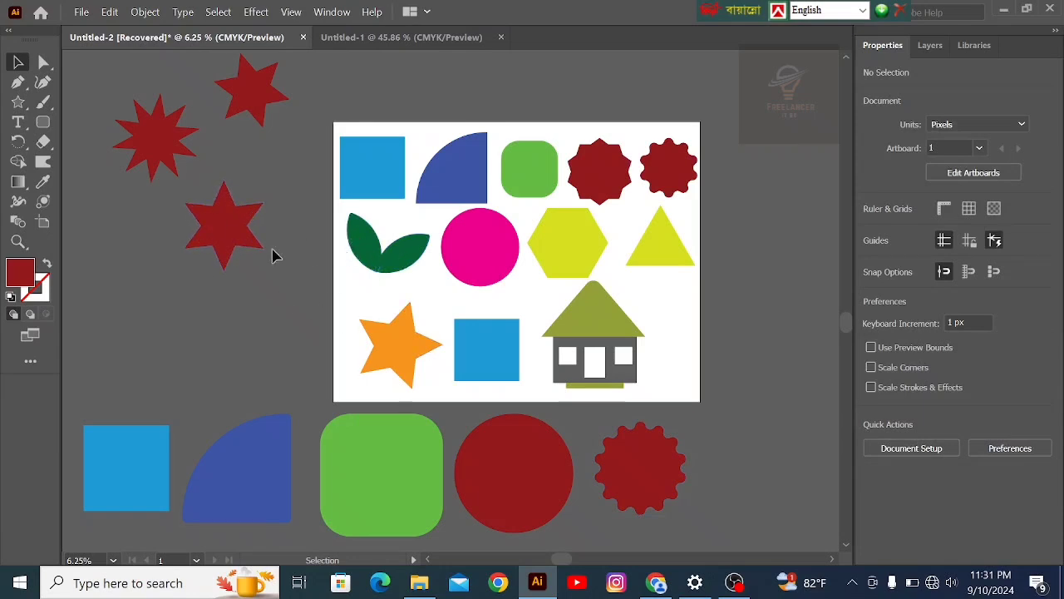
Step: Copy the artboard's upper blue rectangle outside the artboard and fully round two opposite corners to form a leaf
click(372, 180)
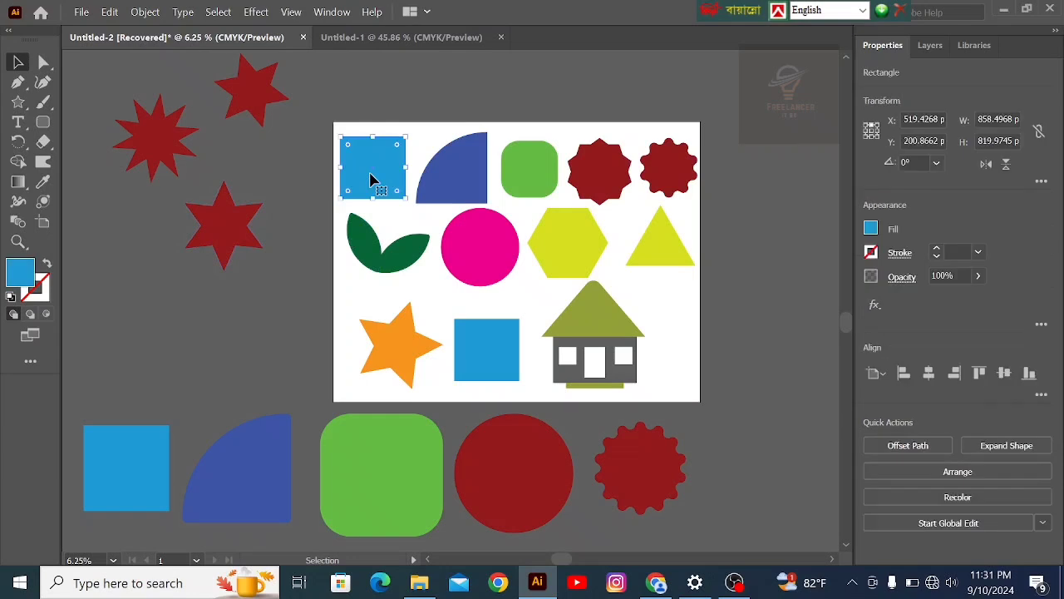
drag(371, 180, 157, 316)
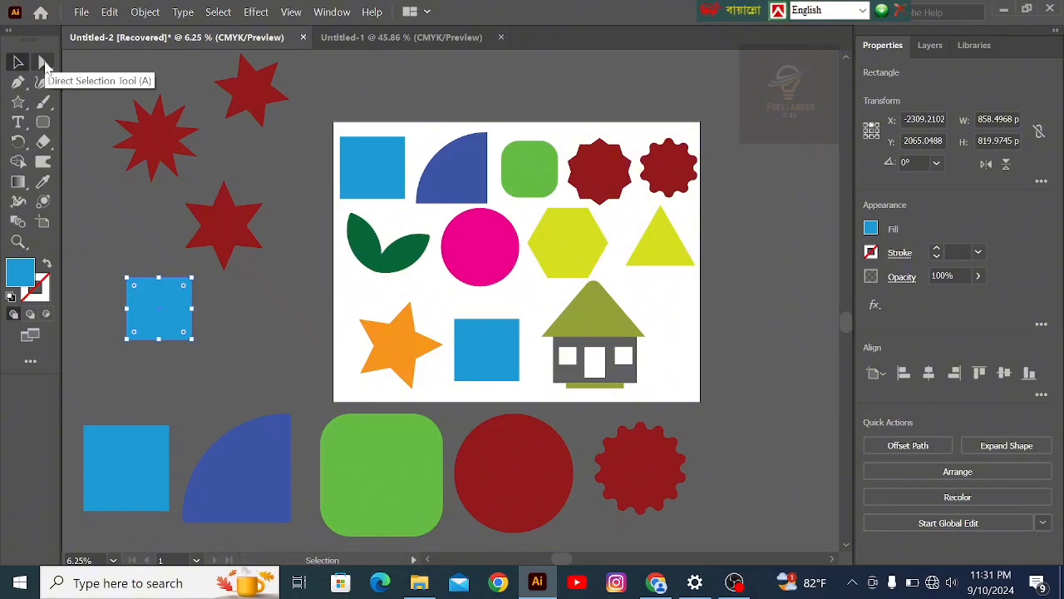
click(44, 63)
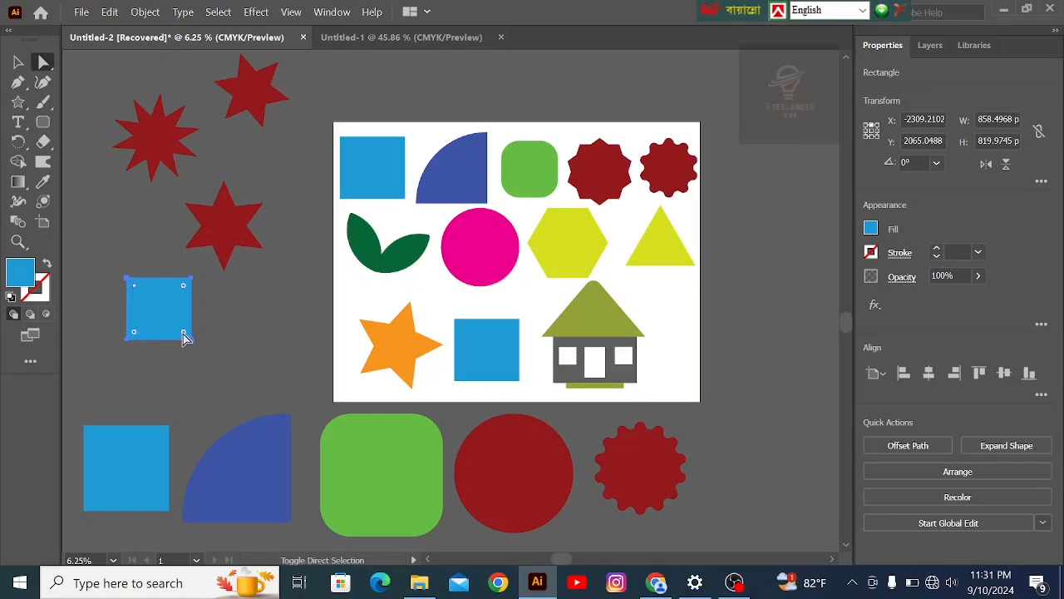
drag(185, 337, 124, 279)
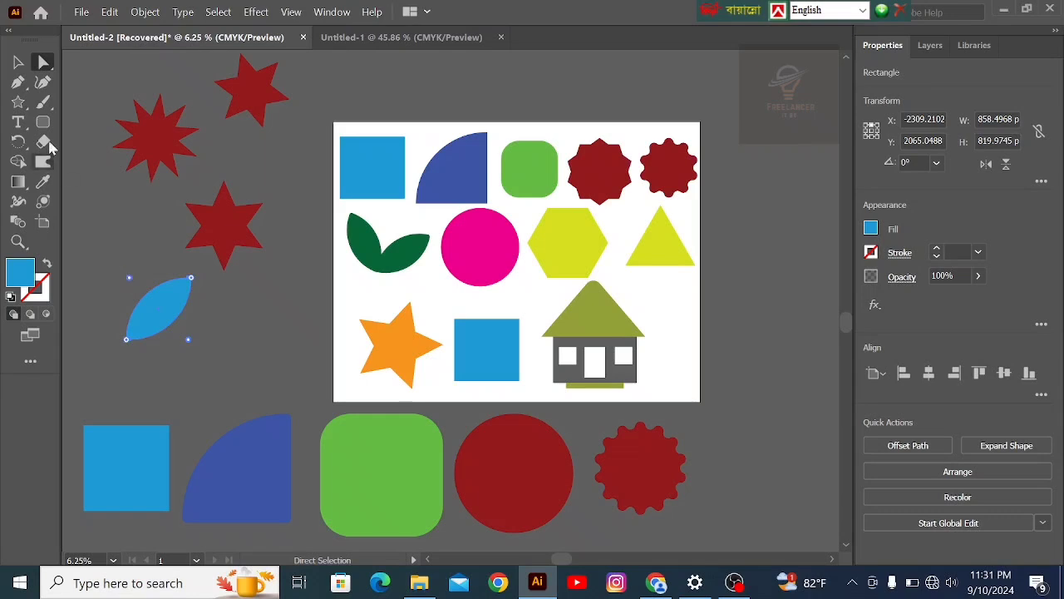
Step: Fill the blue leaf with the dark green of the artboard's leaves using the Eyedropper, and shift it closer to the artboard
click(18, 64)
drag(153, 317, 219, 331)
click(43, 181)
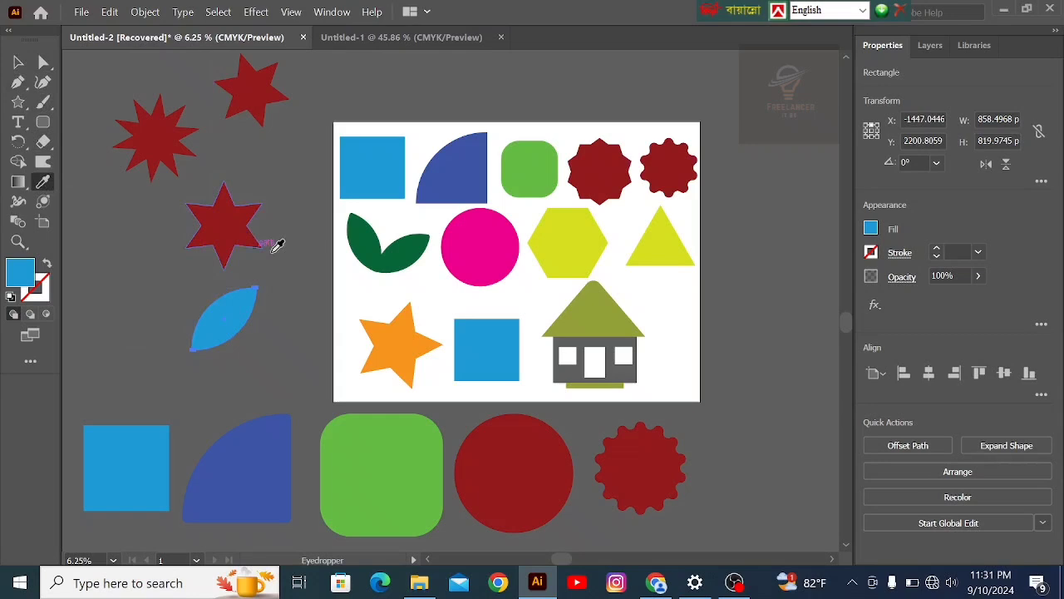
click(401, 252)
click(18, 64)
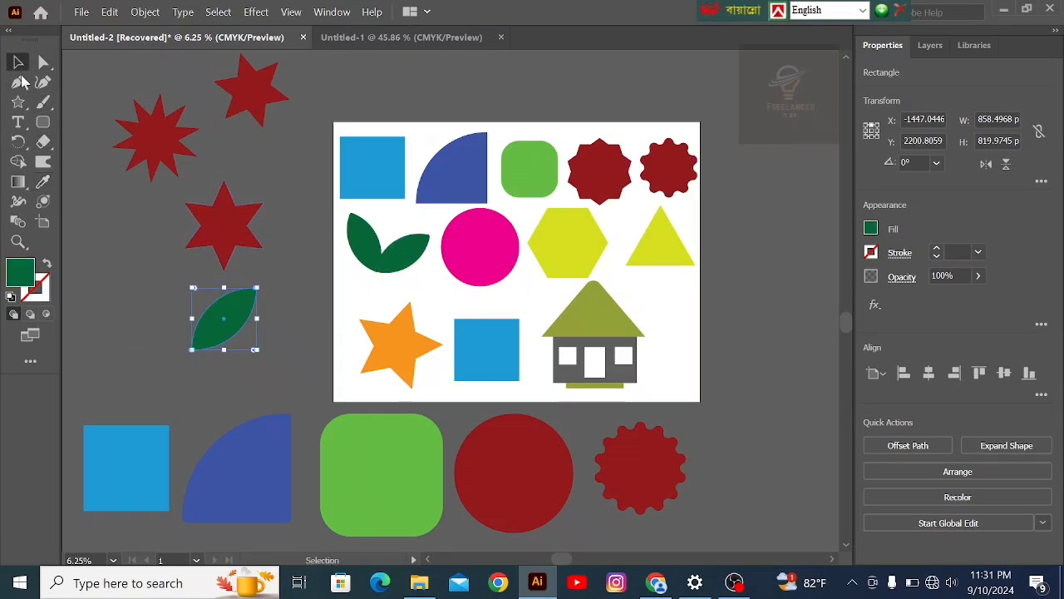
drag(214, 331, 247, 337)
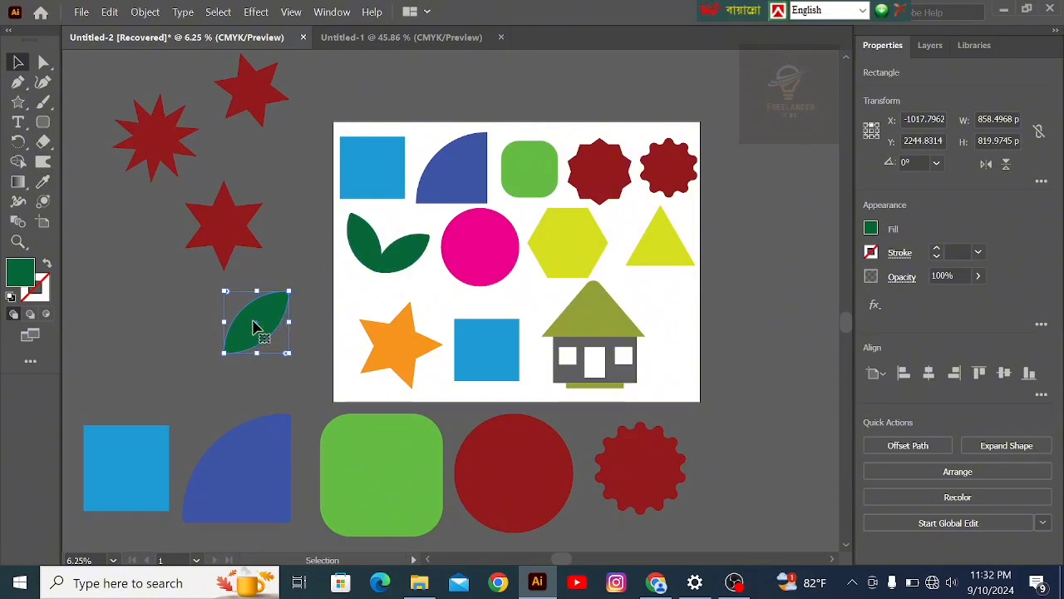
Step: Create a copy of the green leaf reflected across the vertical axis and place it, slightly tilted, so the leaf bases meet
right_click(257, 327)
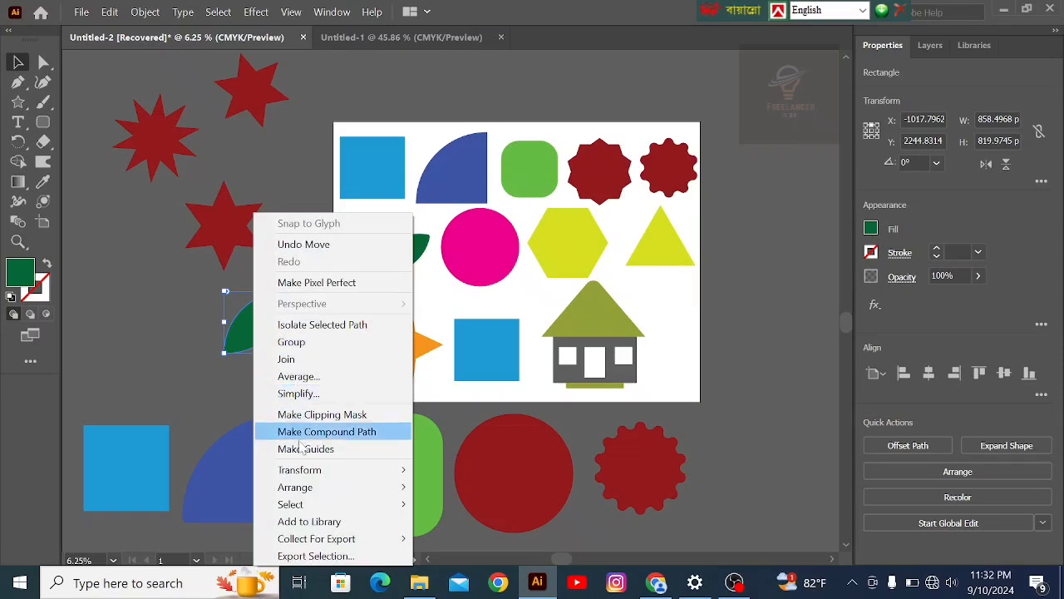
mouse_move(308, 477)
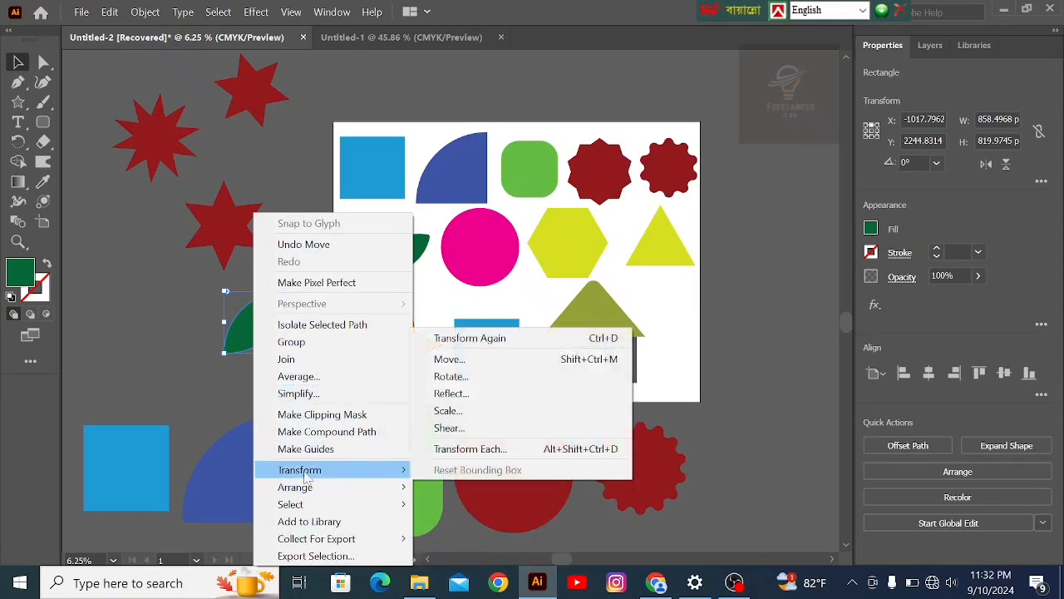
click(455, 399)
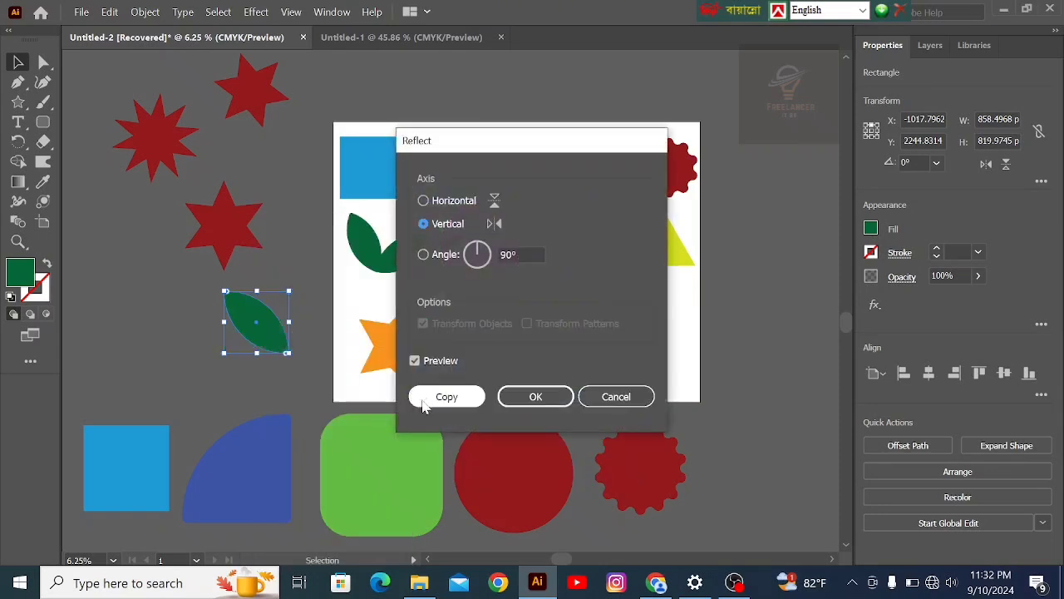
click(426, 399)
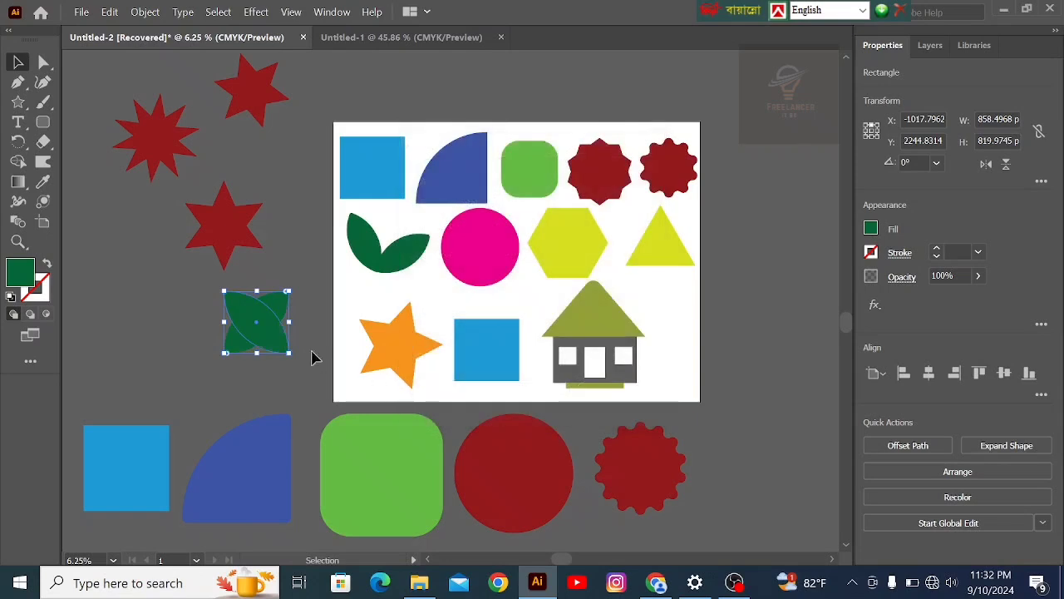
drag(268, 341, 231, 360)
click(255, 369)
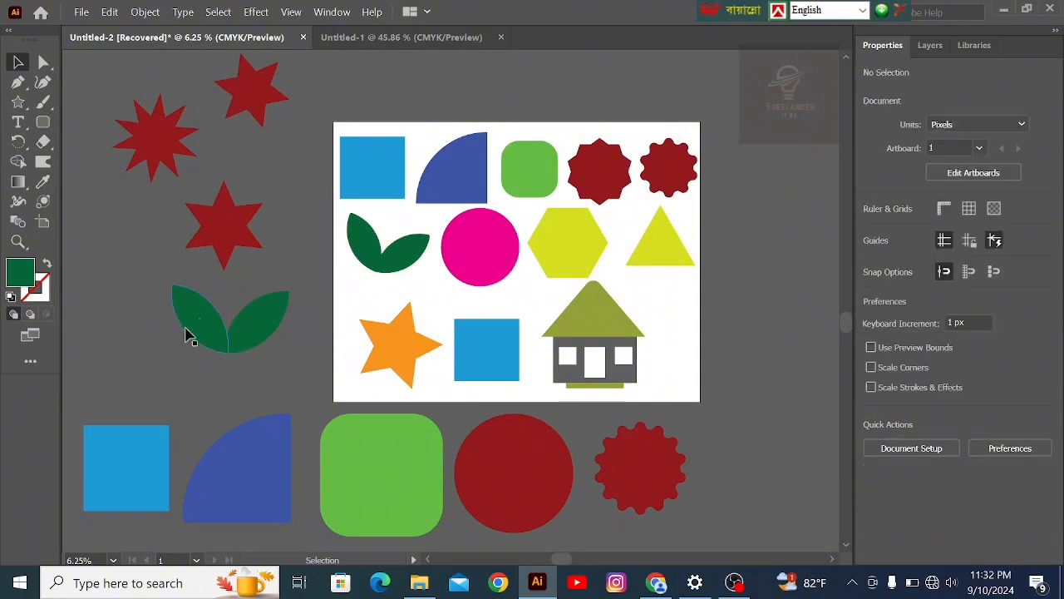
Step: Move both green leaves together into the row below the artboard, beside the scalloped badge
click(261, 332)
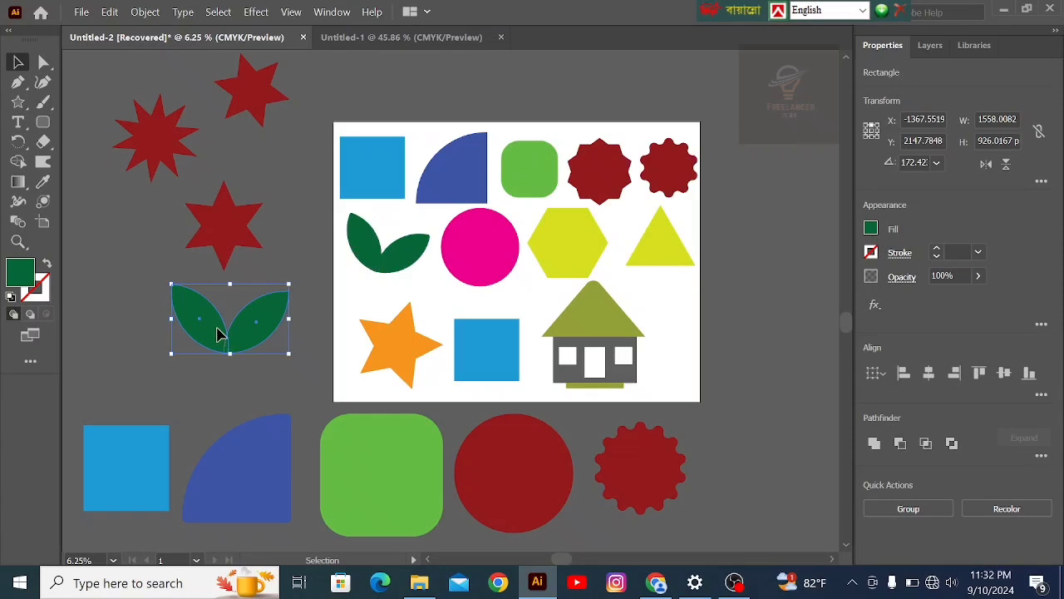
drag(218, 334, 734, 470)
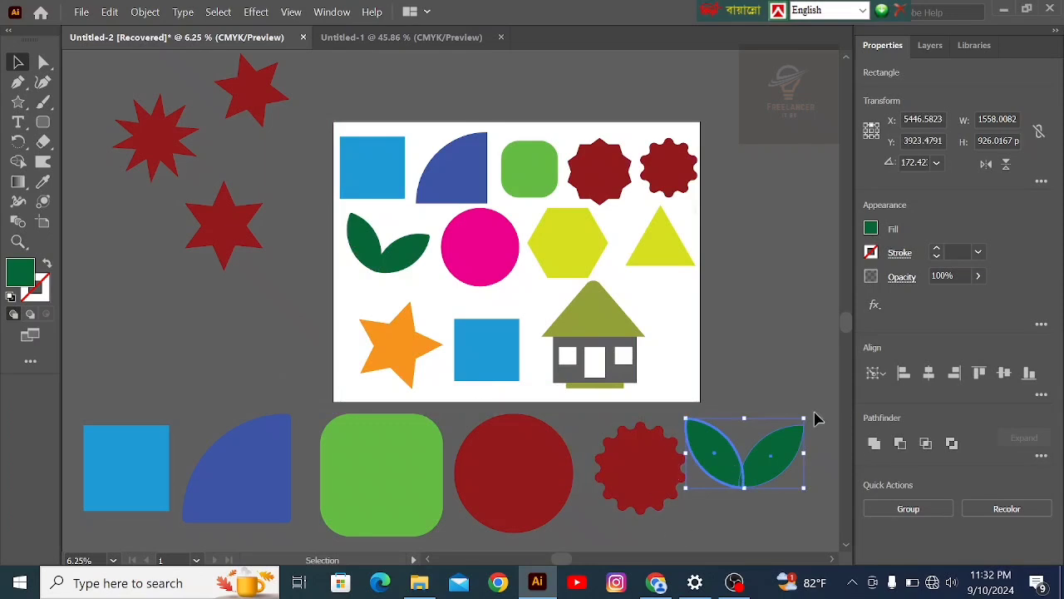
drag(745, 482, 767, 498)
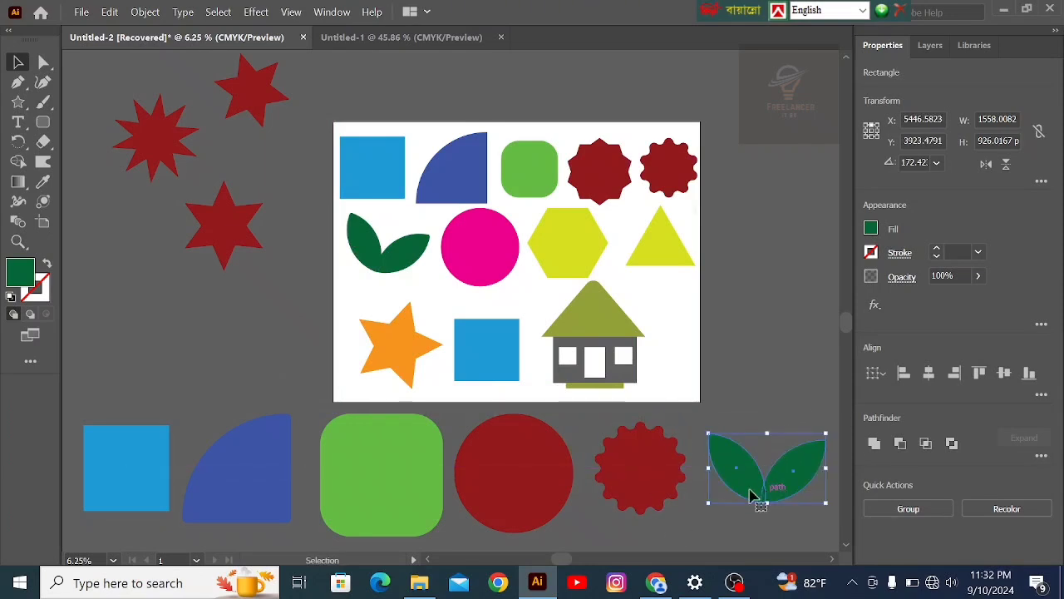
click(126, 316)
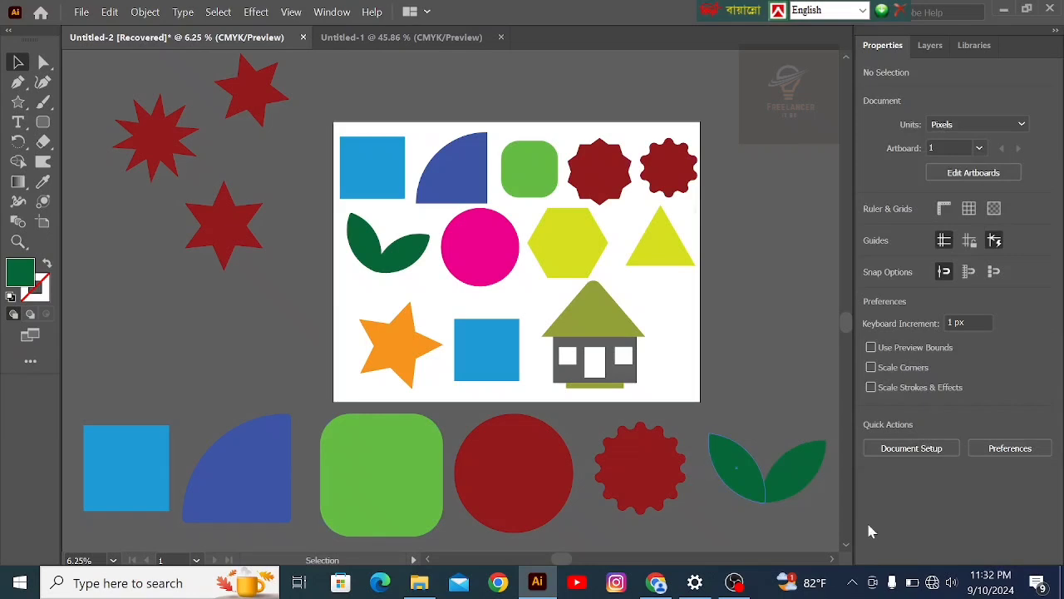
click(804, 489)
drag(767, 488, 769, 499)
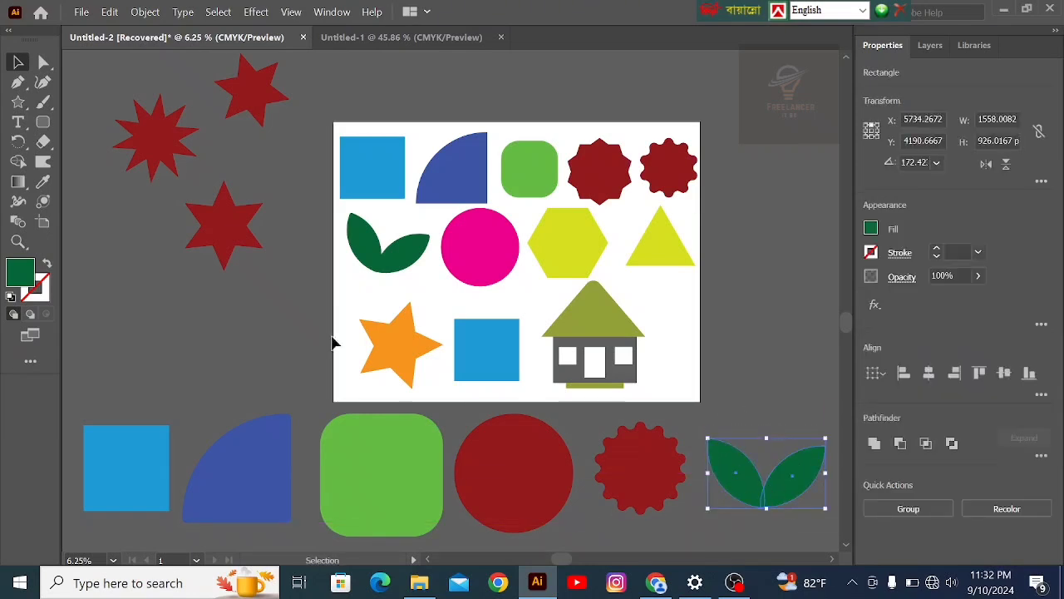
Step: Create a nine-sided polygon with a 772.2198 px radius beside the artboard in the hexagon's yellow, deleting the first trial polygon
click(561, 266)
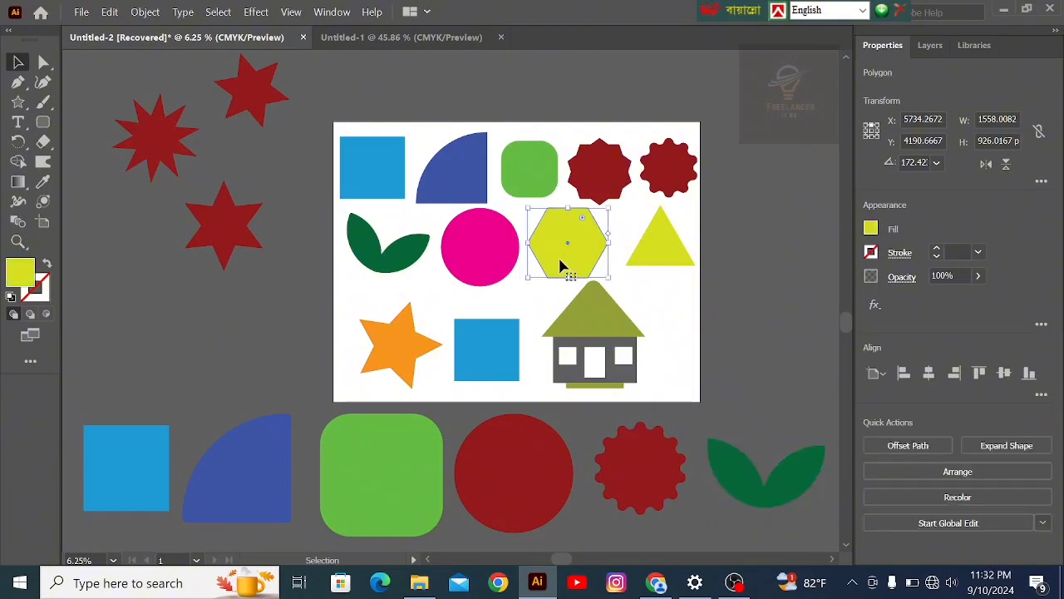
click(20, 103)
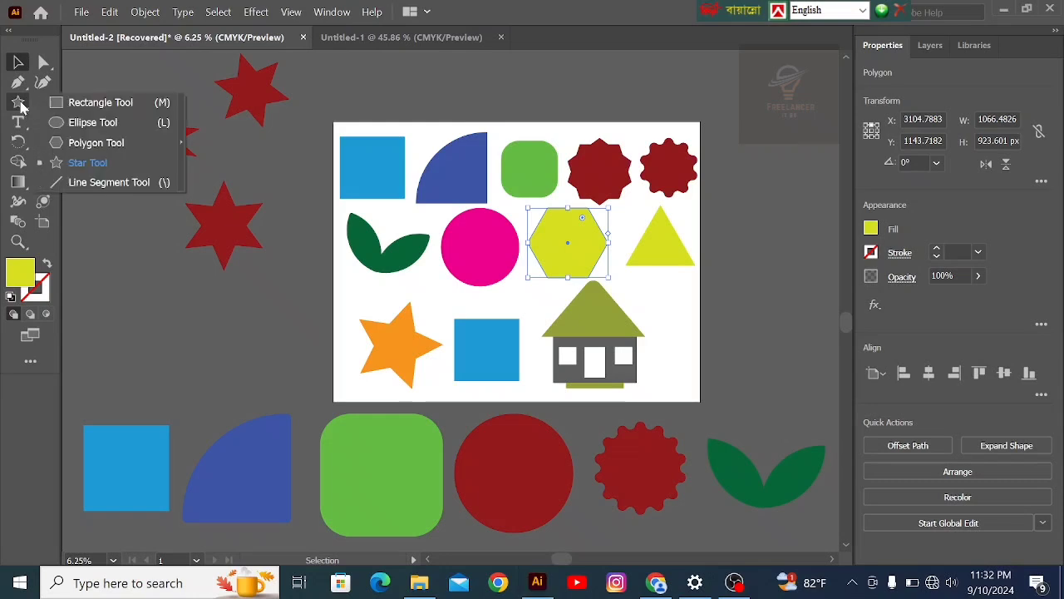
click(105, 143)
drag(135, 284, 165, 331)
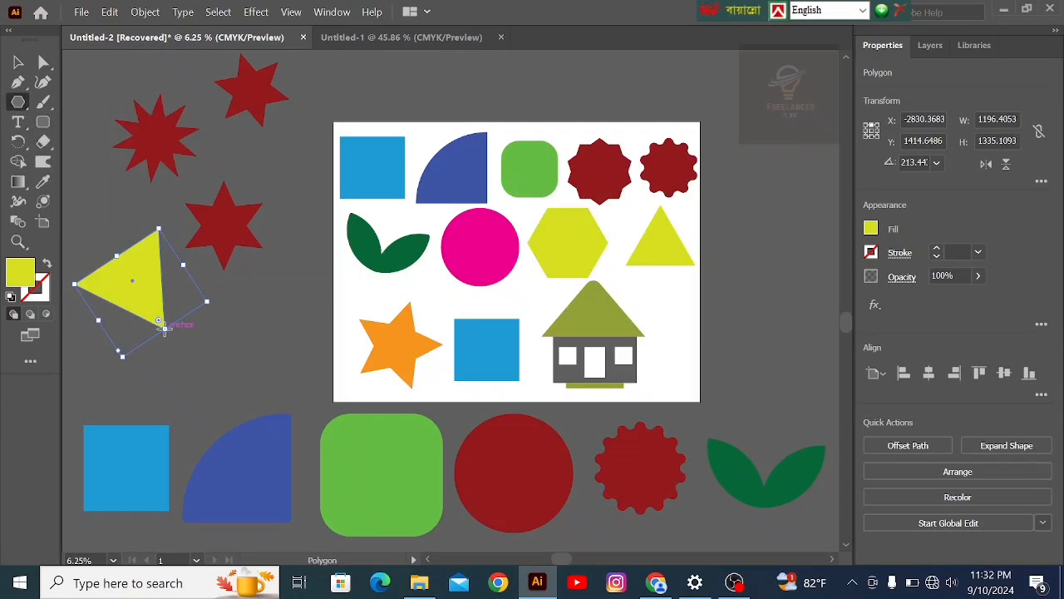
key(Delete)
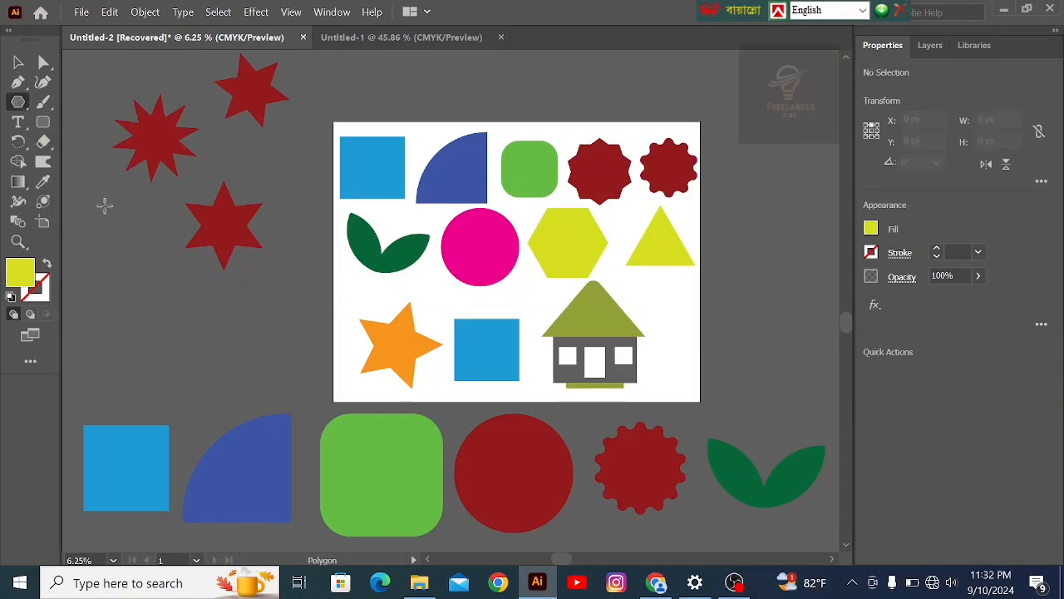
click(117, 247)
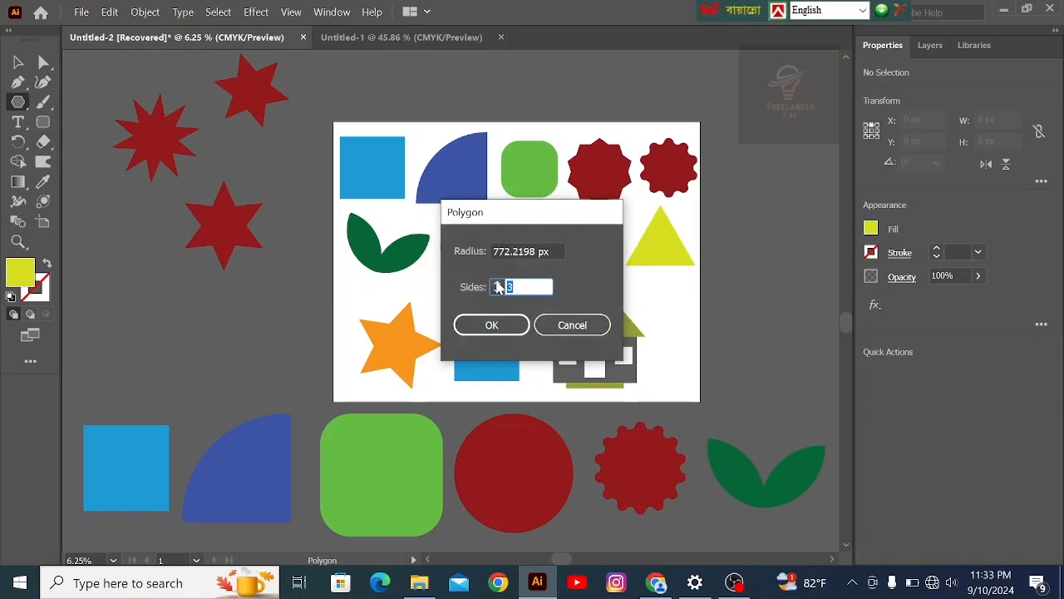
click(498, 284)
click(497, 284)
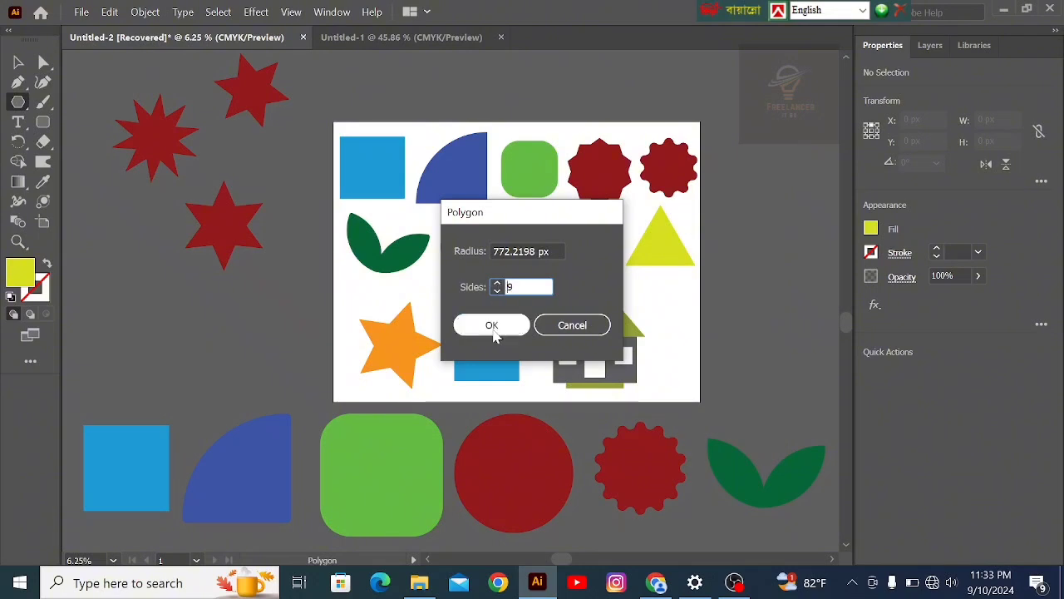
click(491, 327)
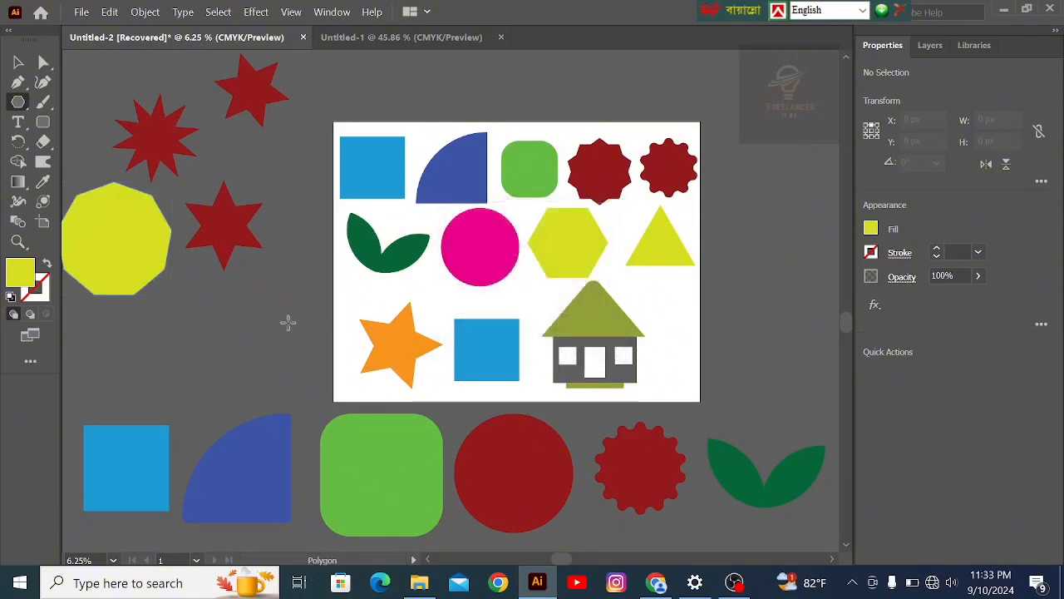
Step: Move the nine-sided yellow polygon to the space above the quarter circle, keep it selected and activate the Polygon tool
click(17, 63)
drag(124, 240, 198, 347)
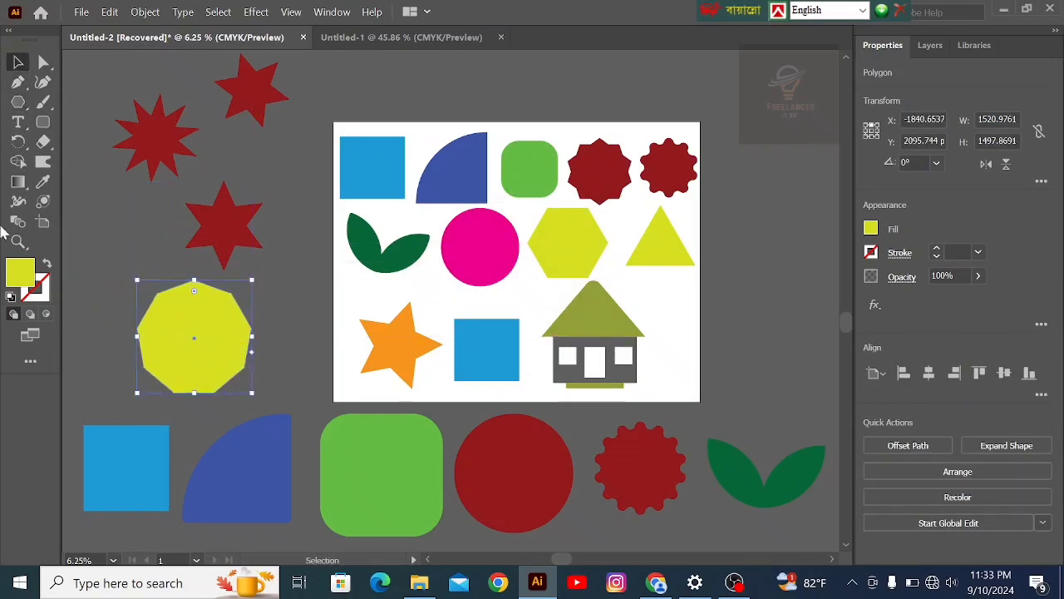
click(314, 400)
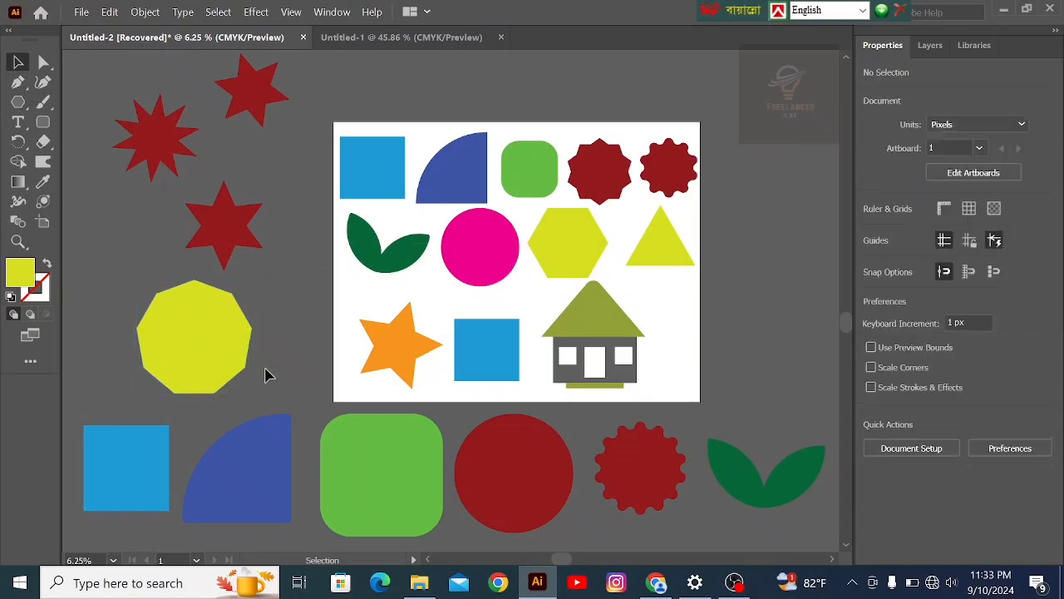
click(219, 357)
click(18, 102)
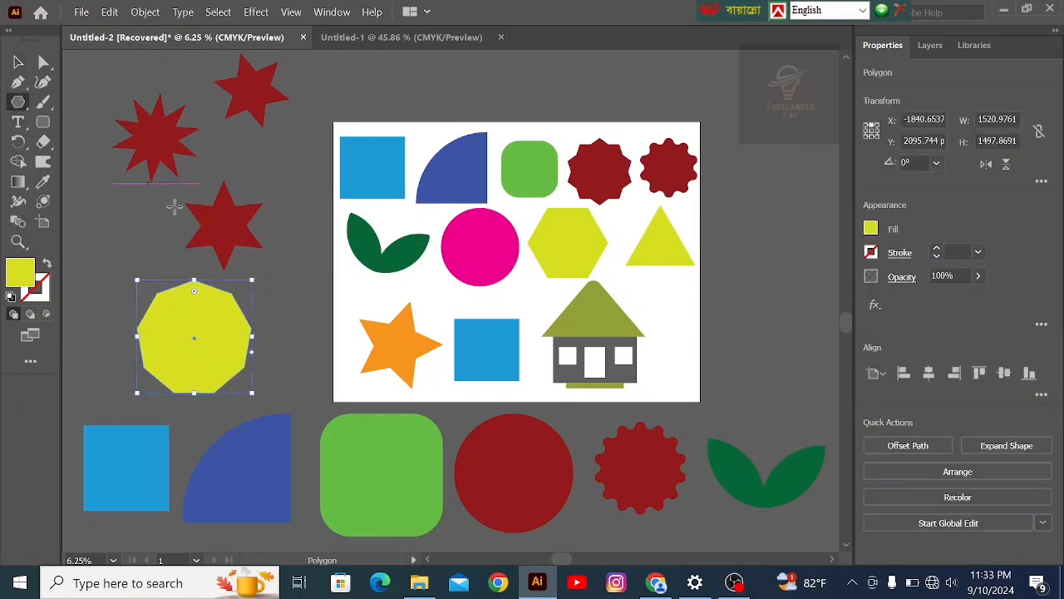
Step: Create a yellow three-sided polygon with a 772.2198 px radius and move it above the green leaves
click(307, 324)
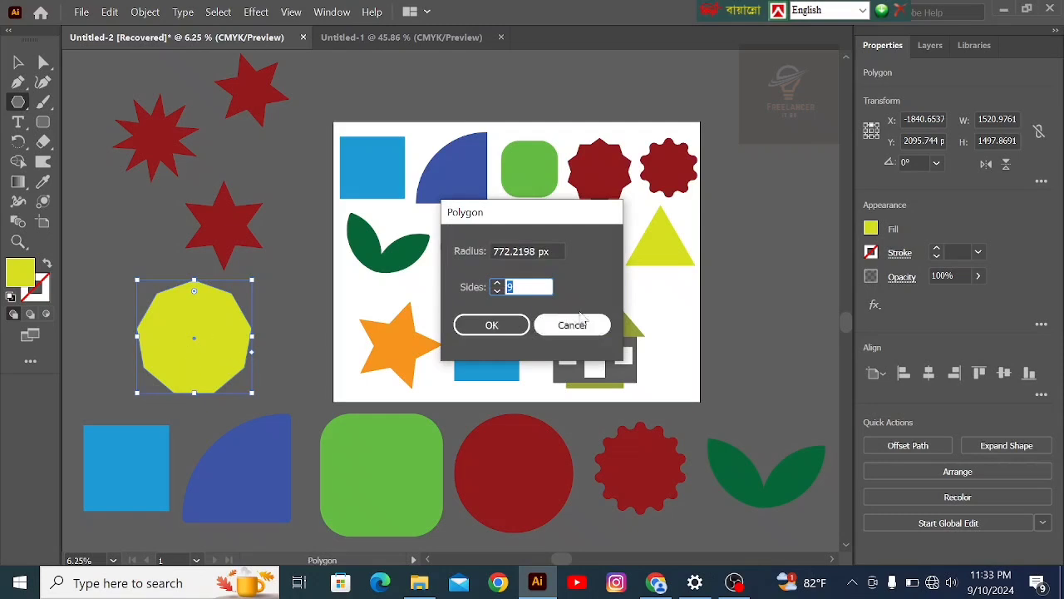
click(497, 291)
click(497, 290)
click(497, 290)
click(497, 290)
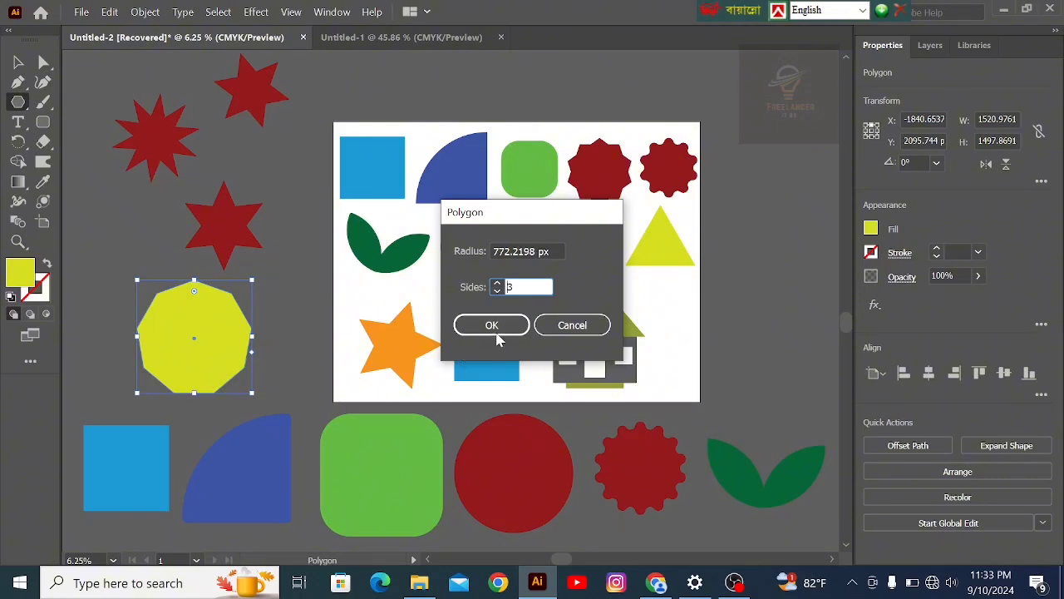
click(492, 324)
click(17, 63)
drag(304, 341, 781, 398)
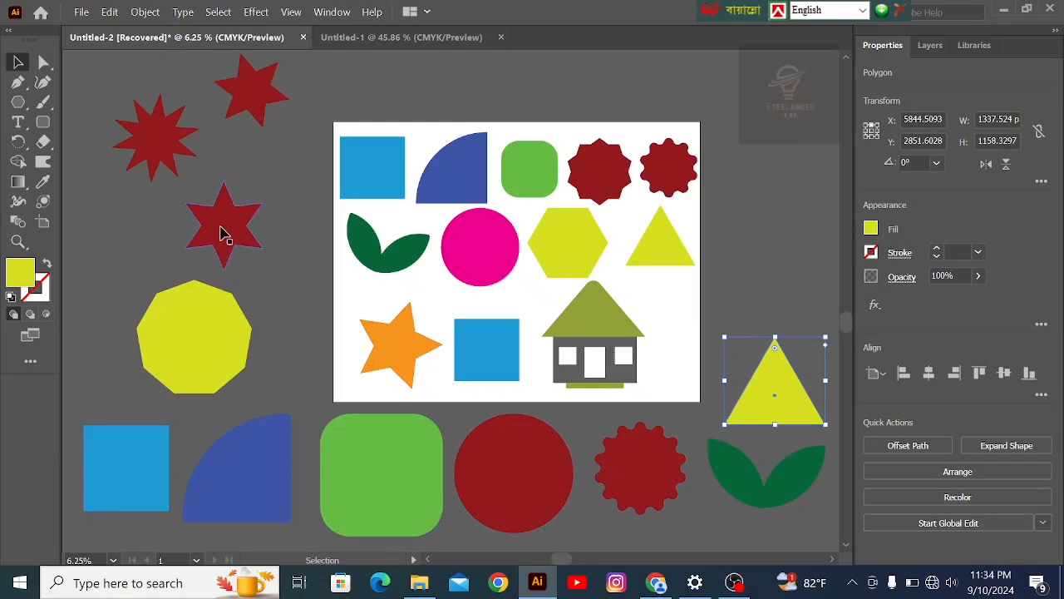
Step: Scale the three dark red stars down together to about 1475 by 1658 px and place them above the yellow triangle
drag(222, 235, 225, 210)
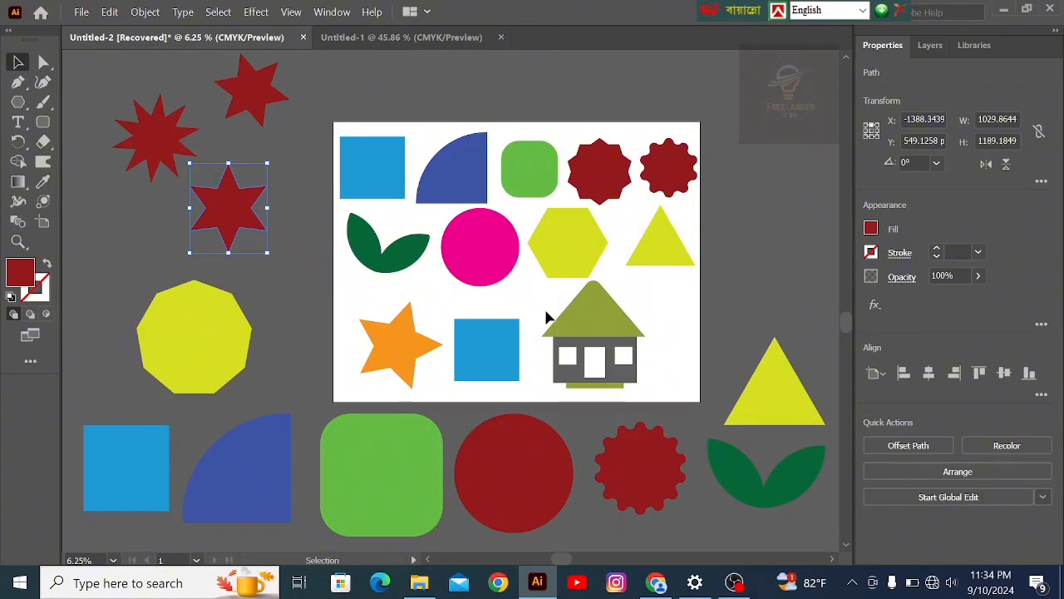
drag(116, 83, 246, 218)
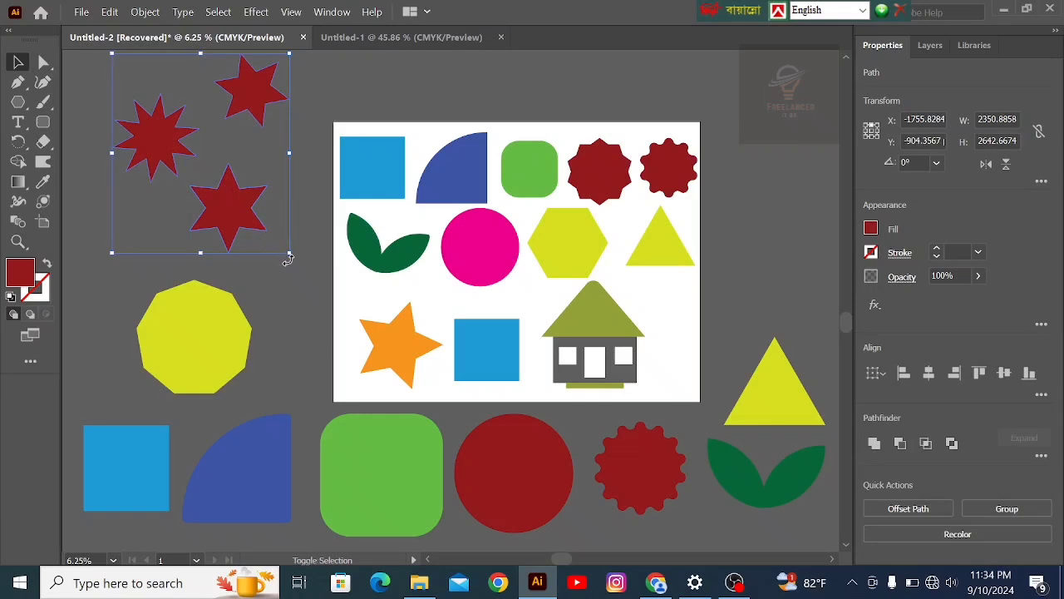
drag(288, 249, 804, 315)
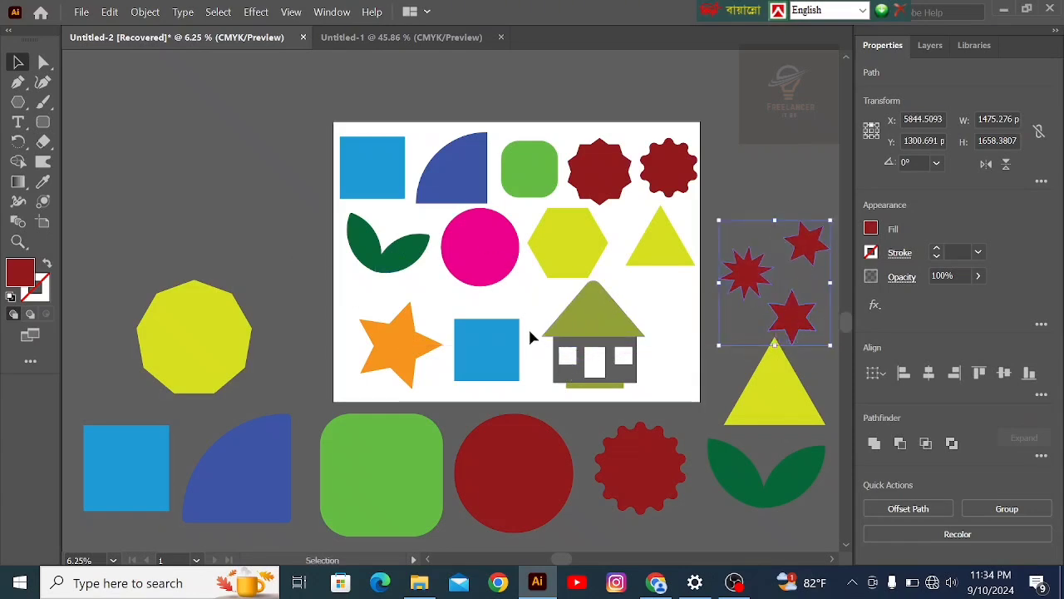
Step: Draw a rectangle about 2421 by 1431 px beside the artboard and place it just above the nine-sided polygon
click(18, 101)
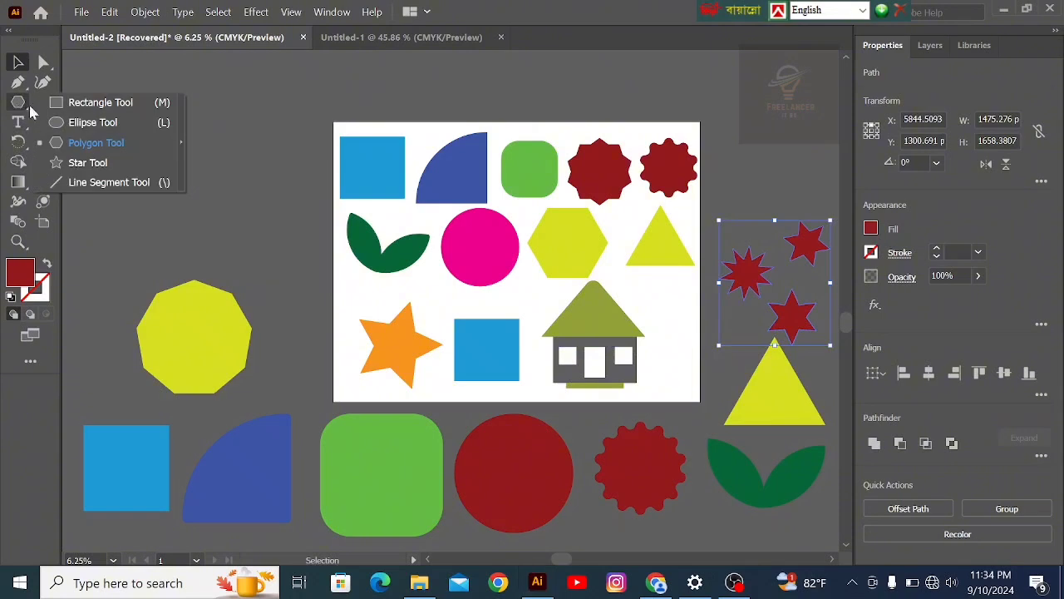
click(104, 103)
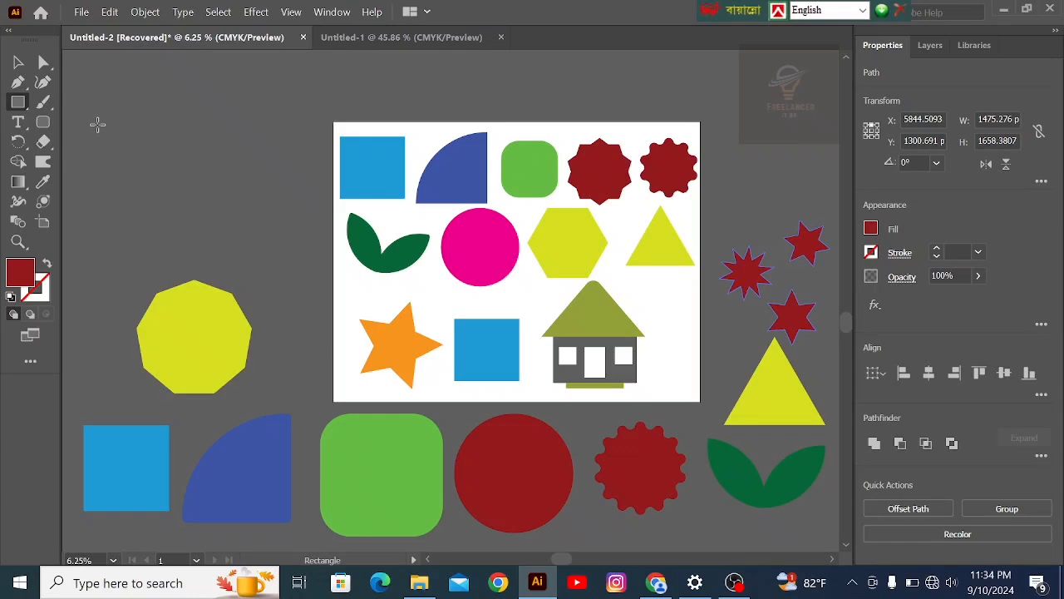
drag(98, 125, 280, 233)
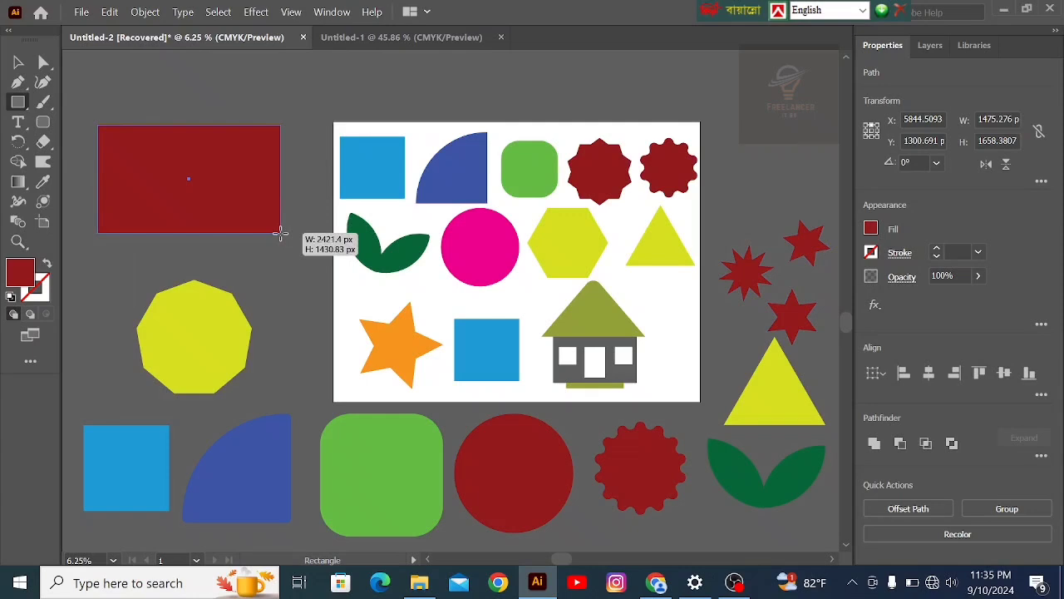
drag(280, 233, 280, 233)
click(18, 63)
drag(167, 173, 173, 195)
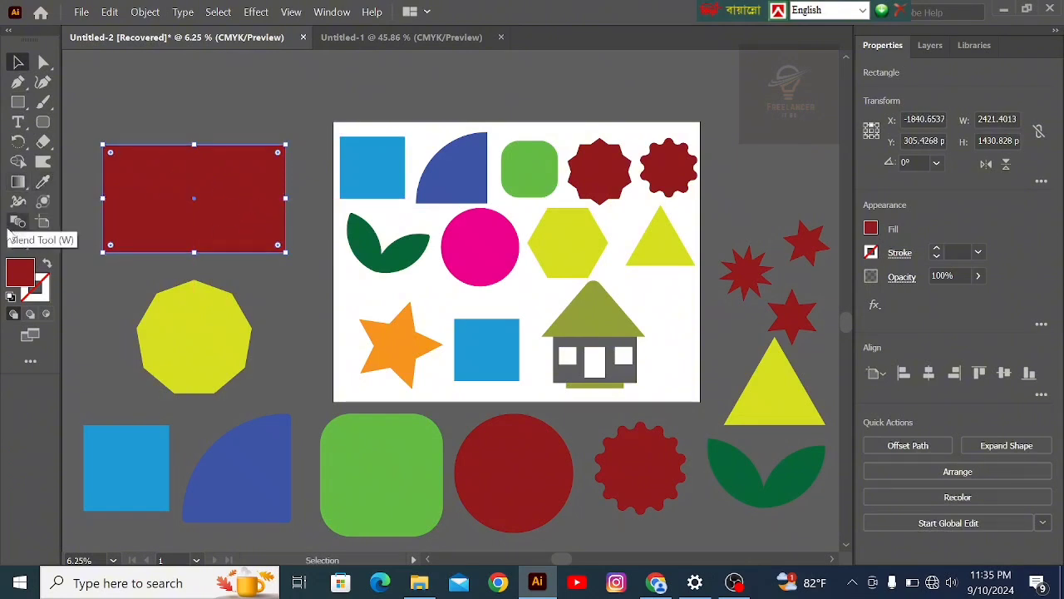
Step: Change the new rectangle's fill to a muted olive green with the Color Picker
double_click(20, 272)
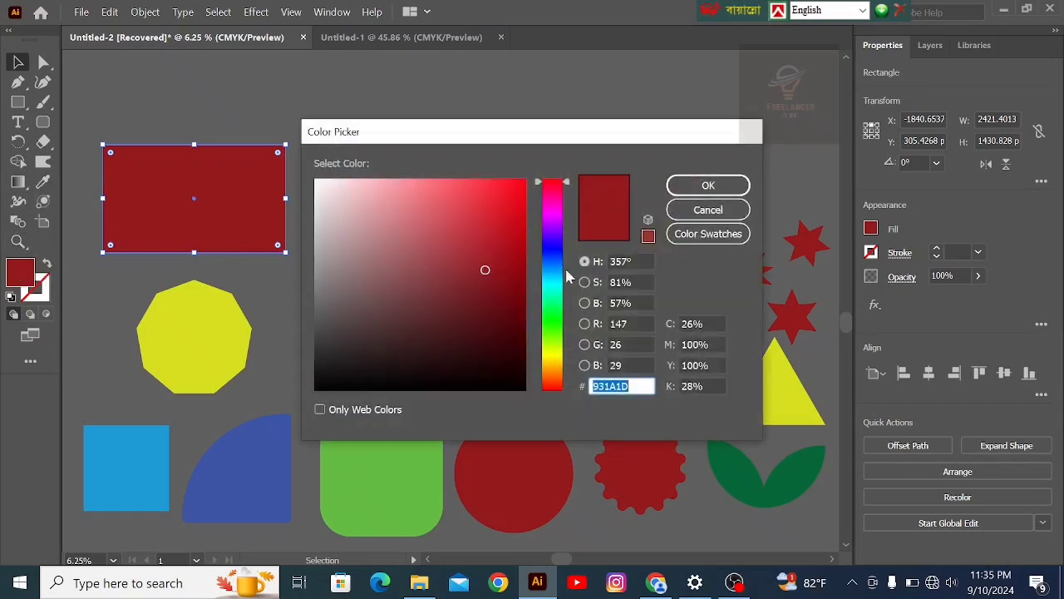
drag(552, 254, 552, 343)
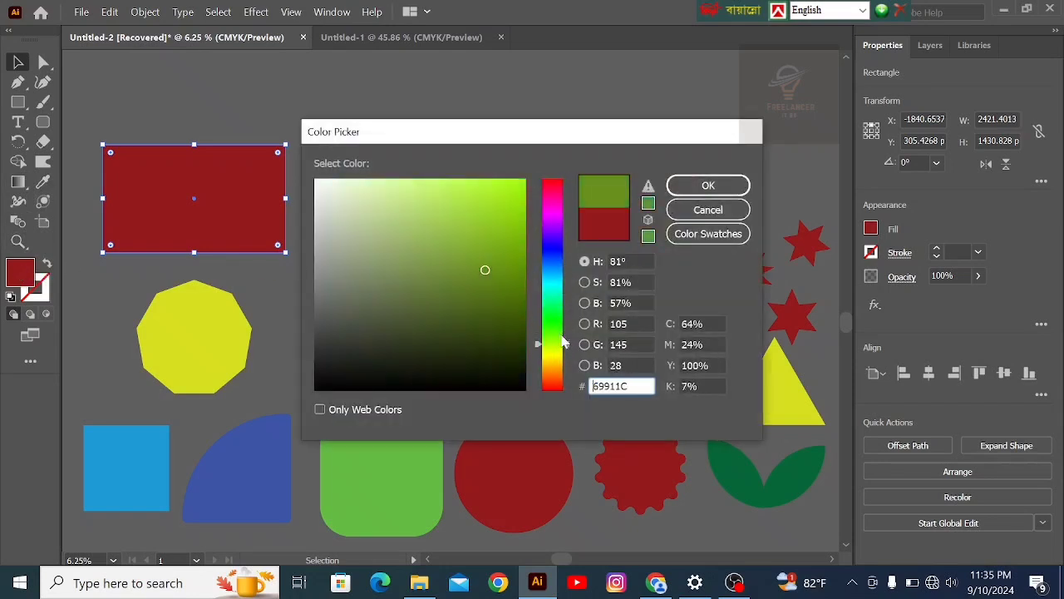
mouse_move(468, 276)
mouse_down()
mouse_move(435, 326)
mouse_move(416, 321)
mouse_move(396, 311)
mouse_move(387, 257)
mouse_up()
click(708, 184)
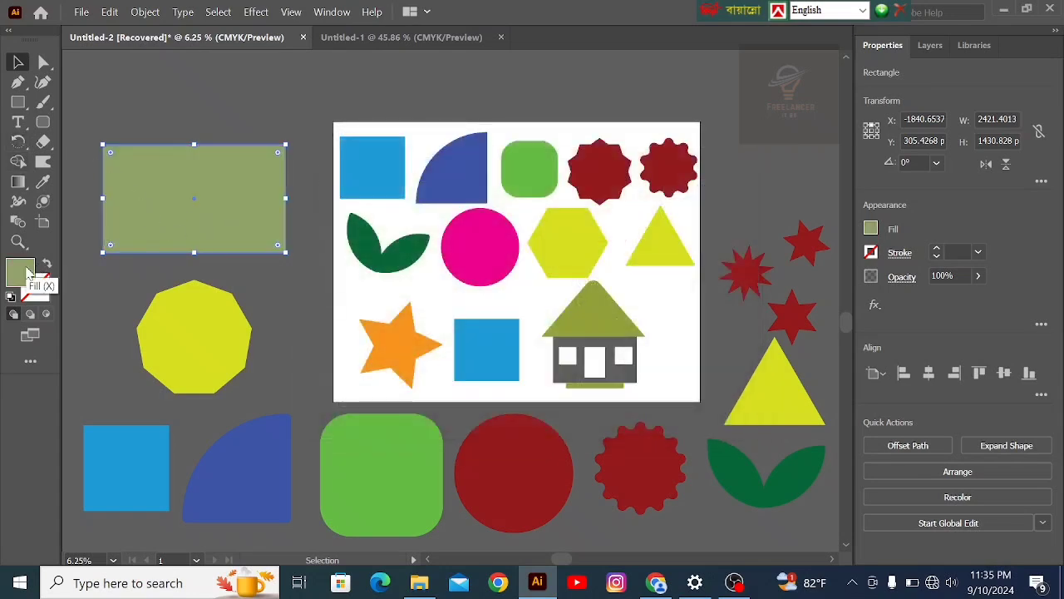
Step: Fill the rectangle with the light tan swatch, trying the grey-brown one first, and nudge it slightly down
click(872, 229)
click(871, 229)
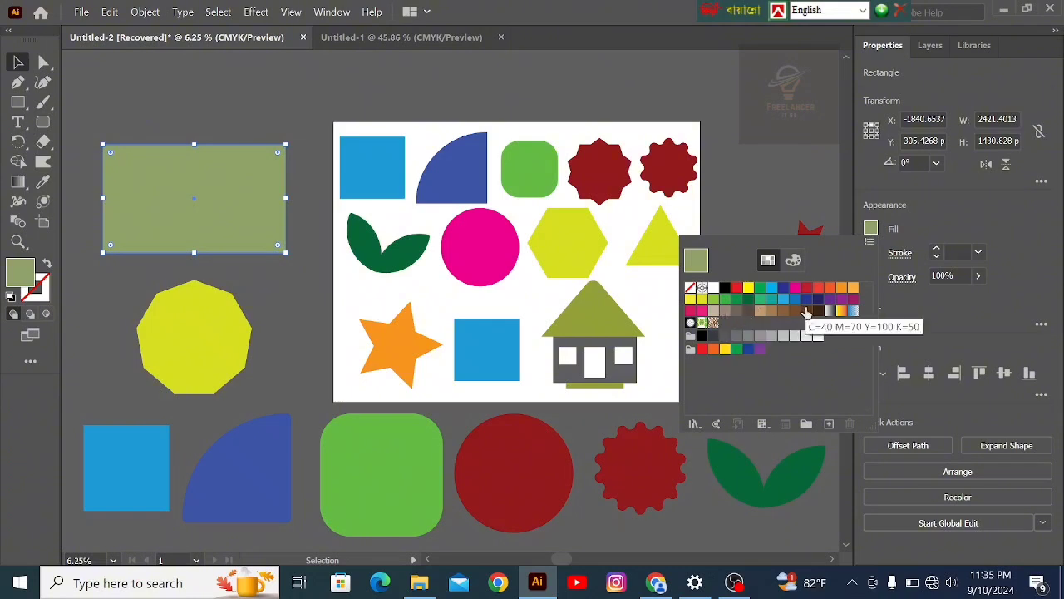
click(736, 315)
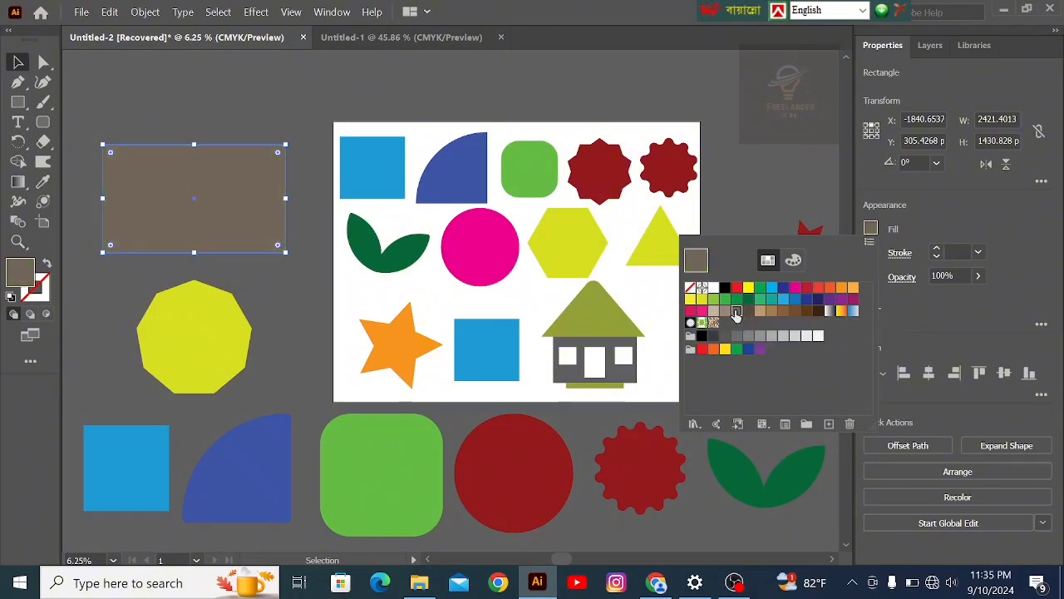
click(760, 312)
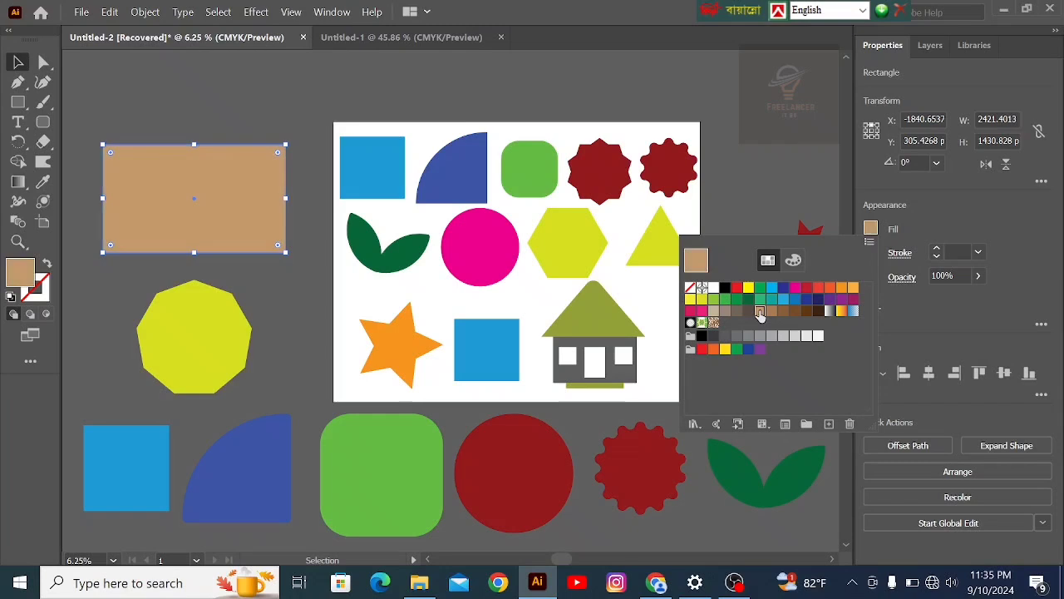
click(17, 66)
click(126, 88)
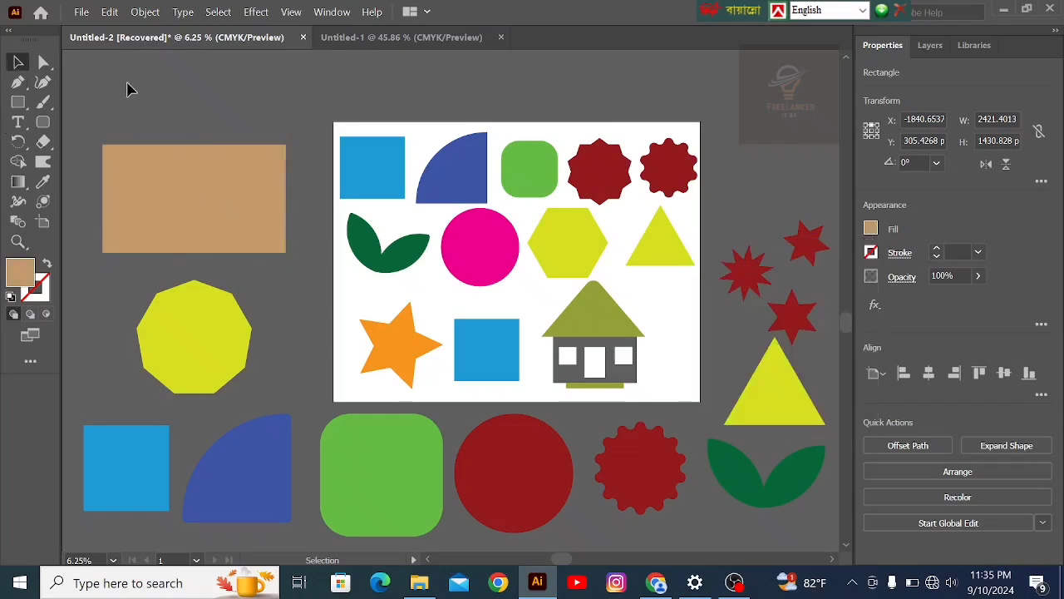
drag(204, 207, 204, 214)
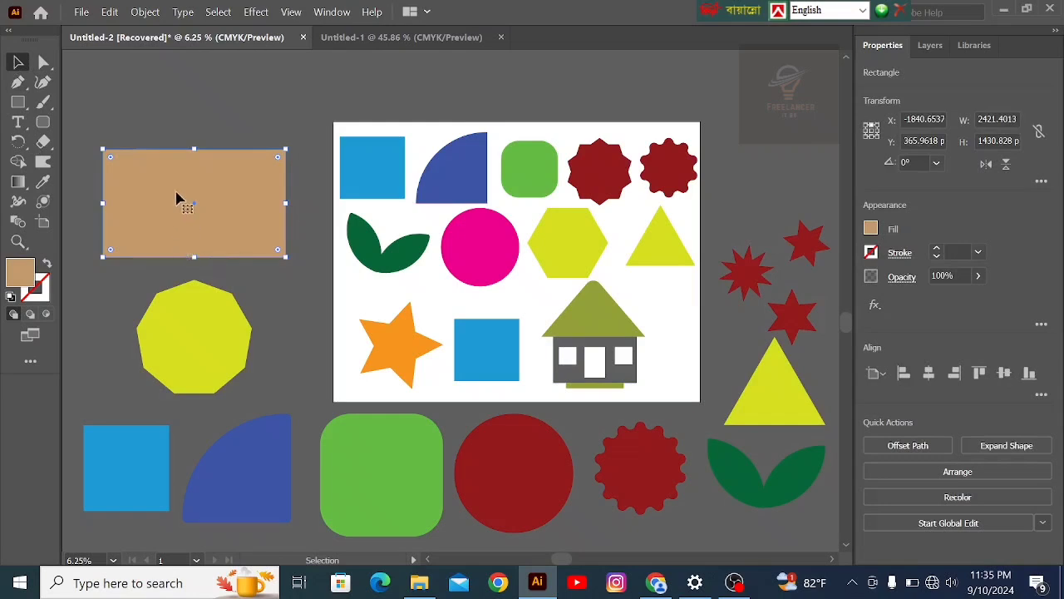
click(20, 100)
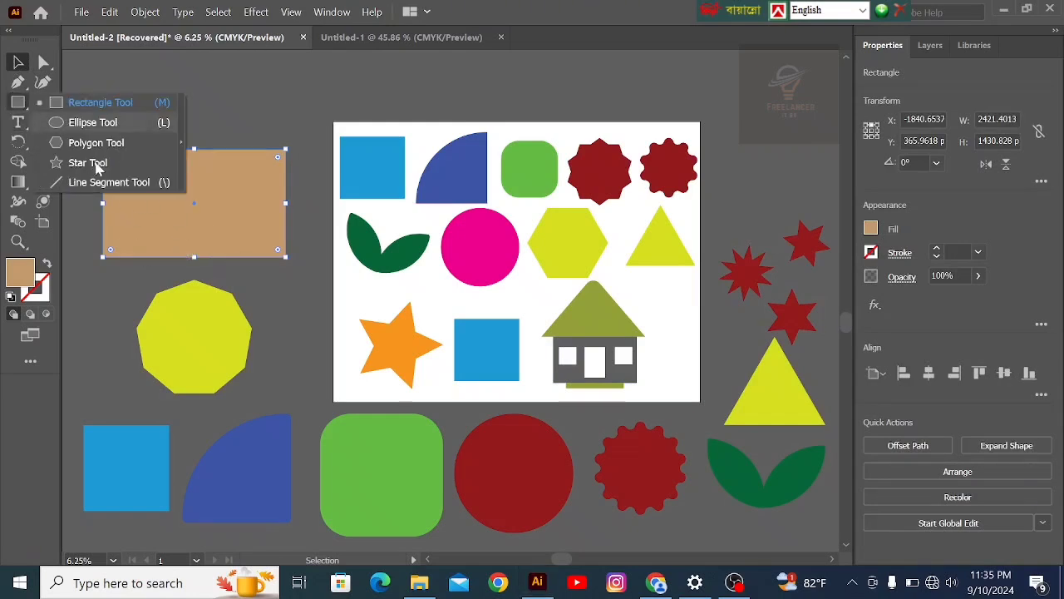
click(97, 147)
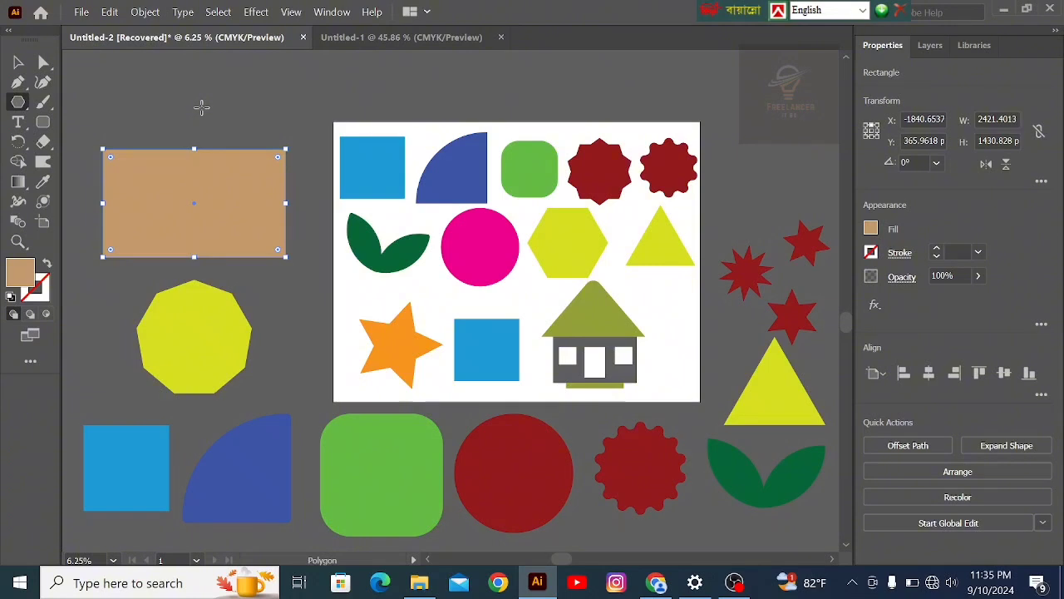
drag(202, 106, 204, 108)
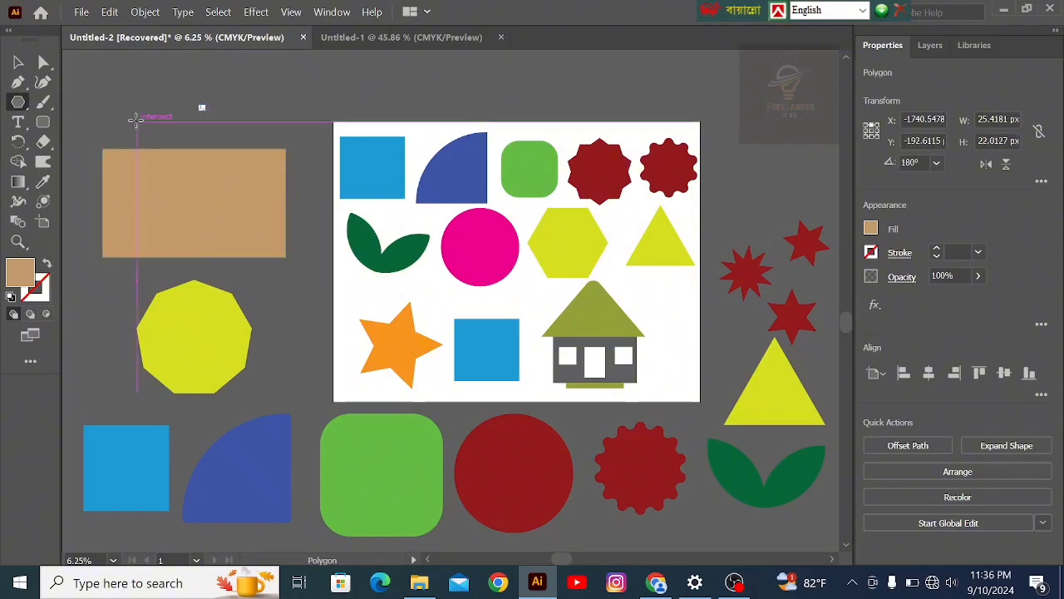
click(18, 63)
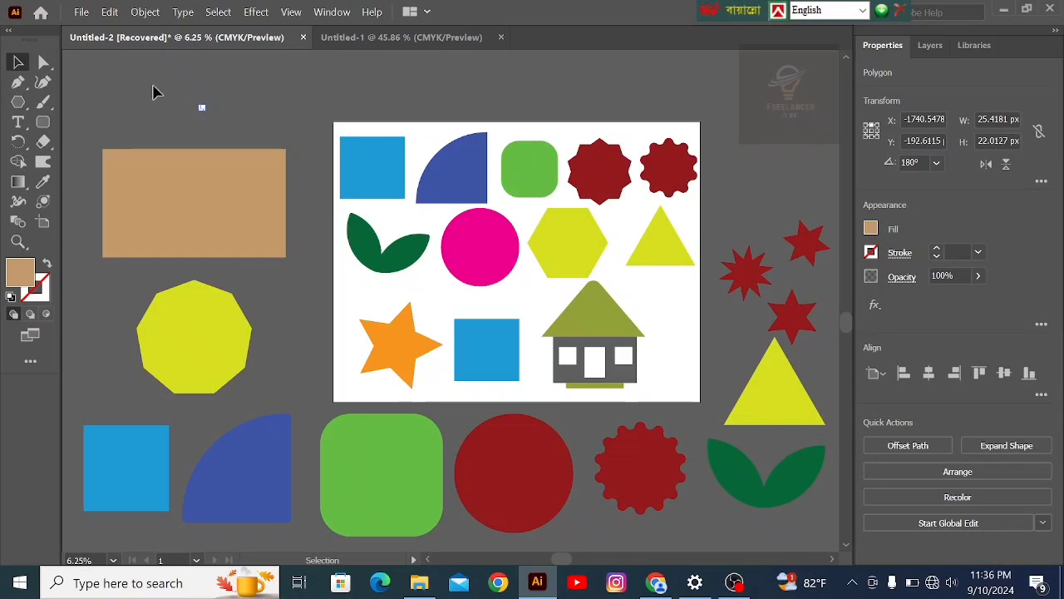
click(210, 116)
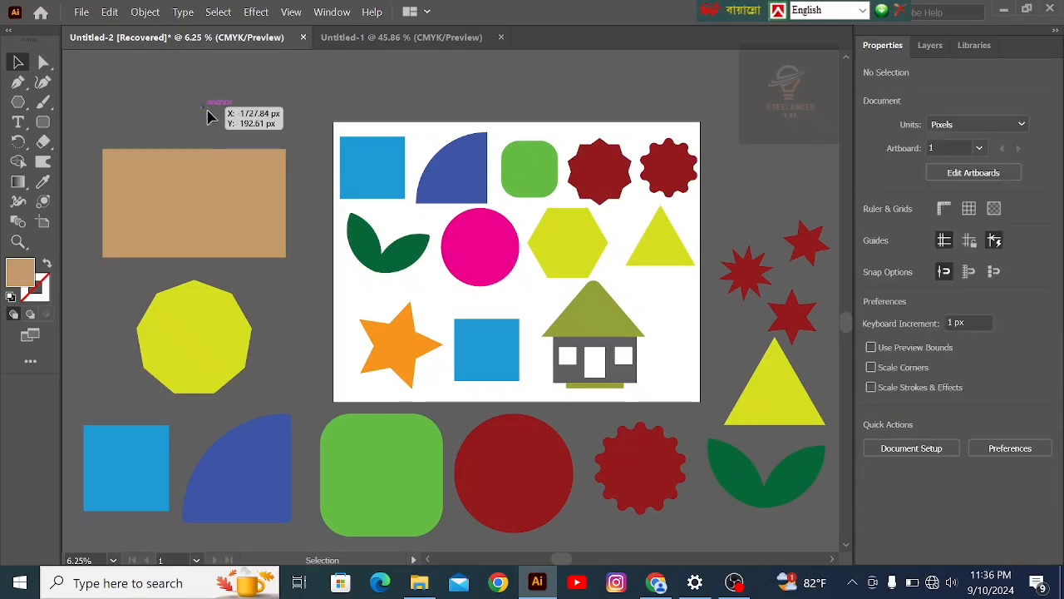
click(202, 108)
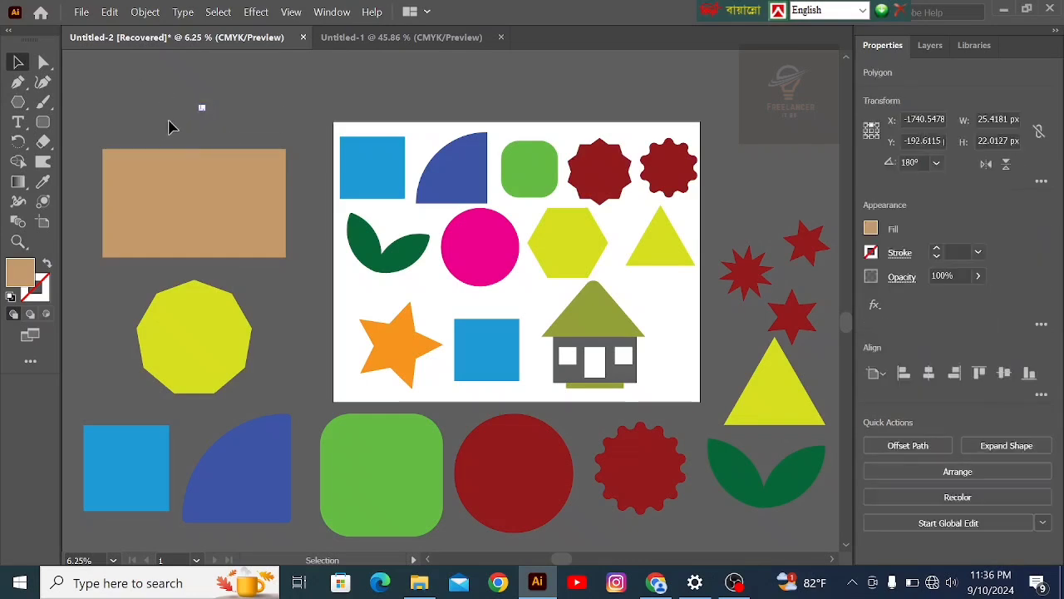
key(Delete)
Step: Create a tan three-sided polygon with a 14.6752 px radius, flip it upright and enlarge it to about 1768 by 1531 px above the rectangle
click(18, 102)
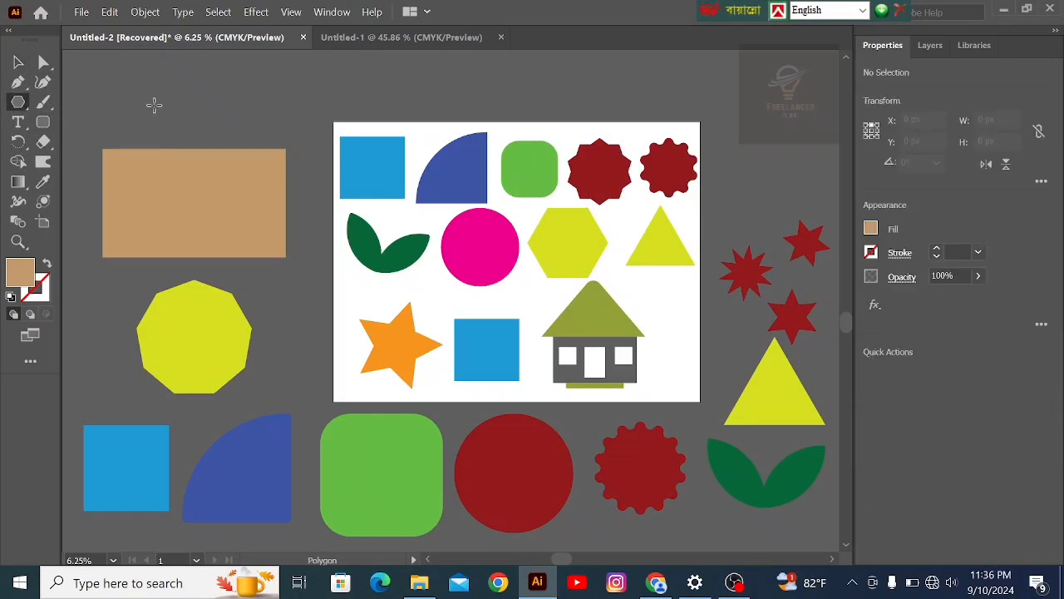
click(153, 105)
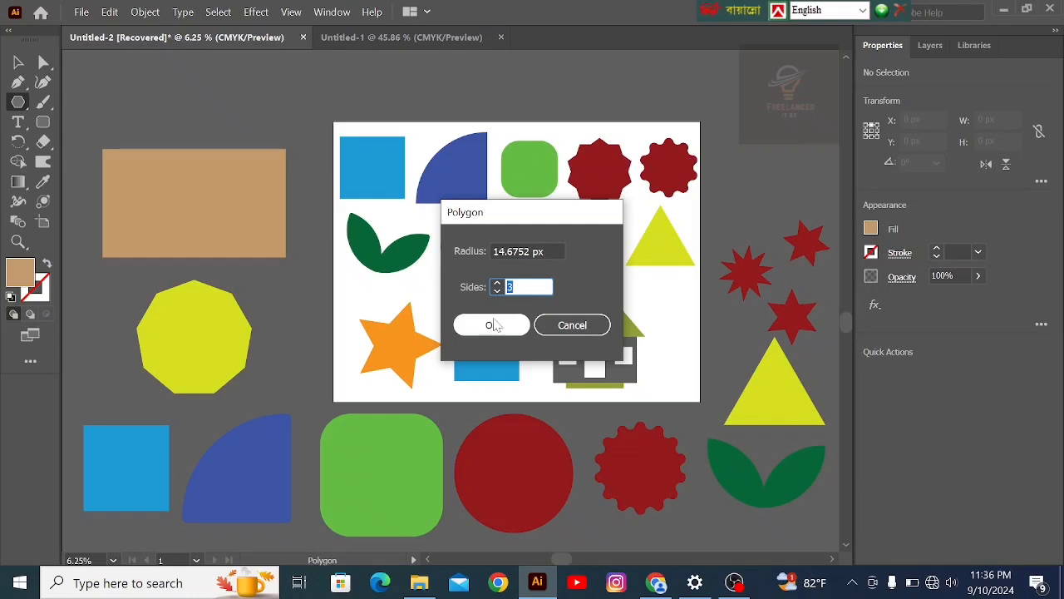
click(492, 324)
click(17, 62)
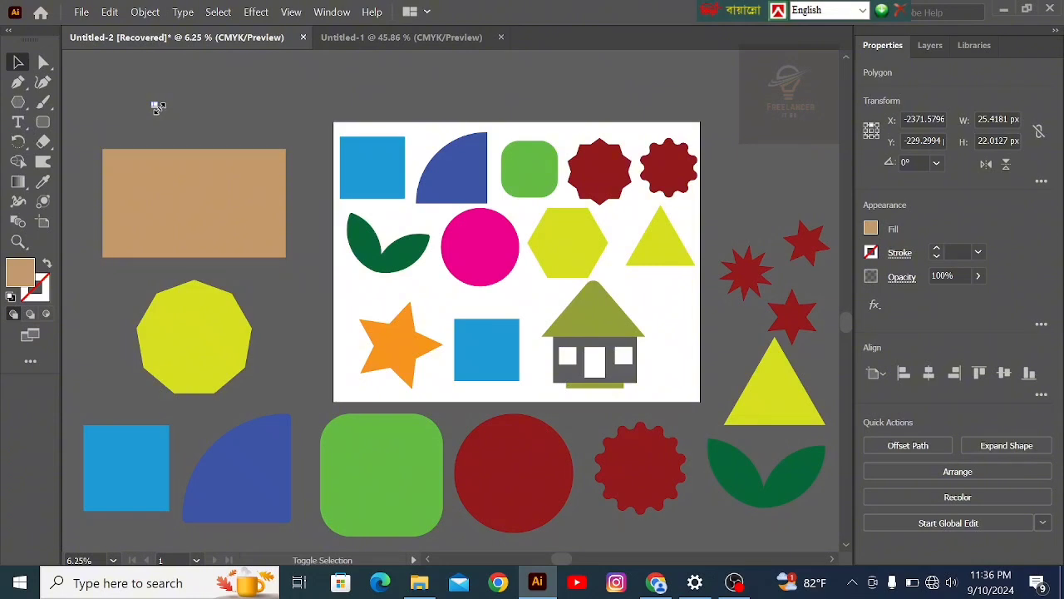
drag(158, 108, 154, 136)
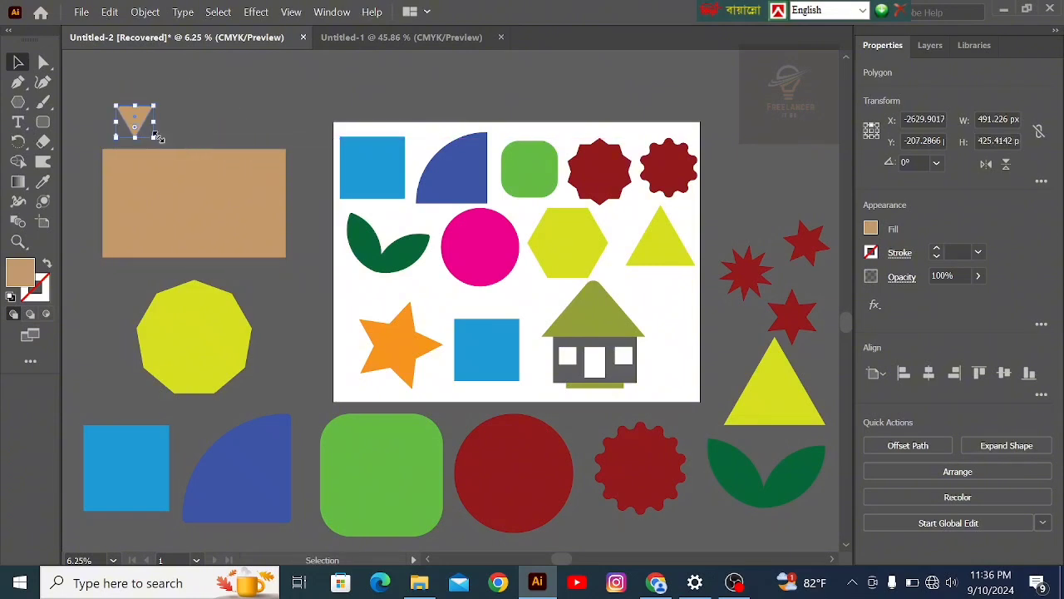
drag(156, 138, 103, 74)
mouse_move(189, 80)
mouse_down()
mouse_move(200, 108)
mouse_move(202, 91)
mouse_up()
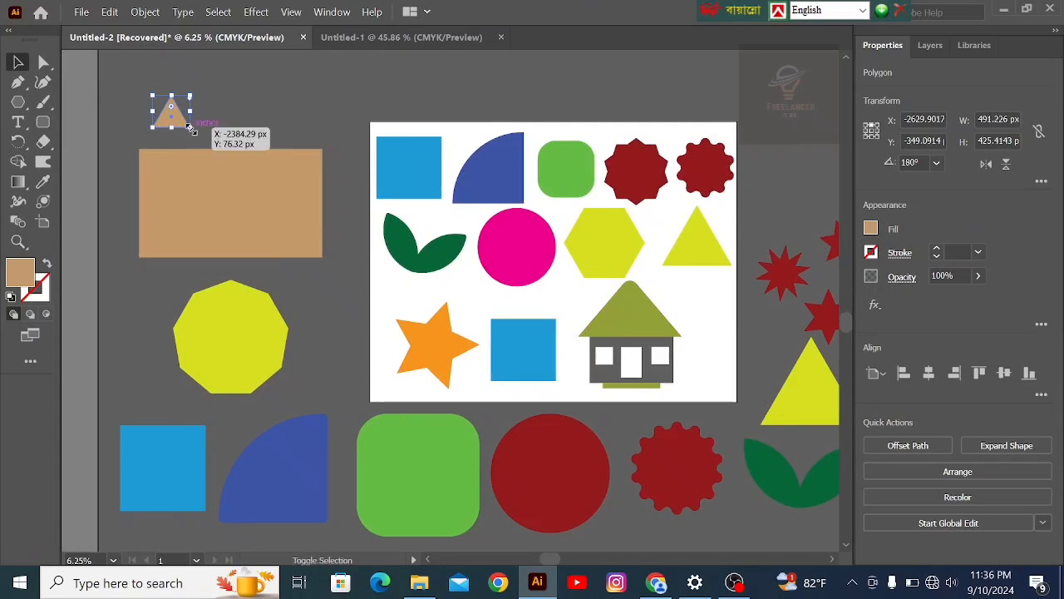
drag(191, 127, 243, 135)
Step: Move the tan rectangle down and shrink the nine-sided polygon to about 831 by 819 px, placing it above the blue square
drag(234, 196, 237, 212)
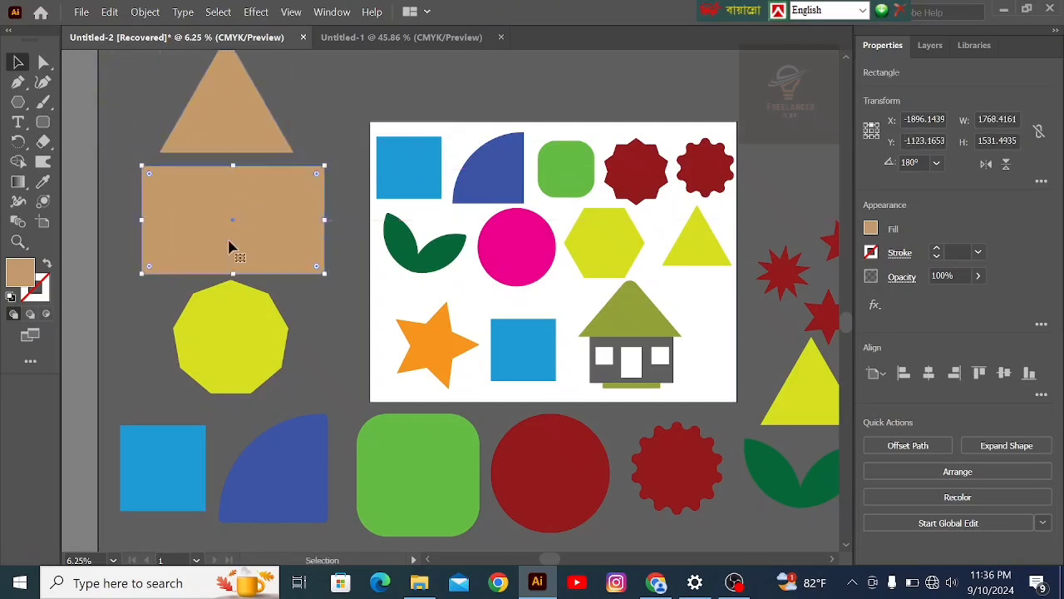
click(225, 332)
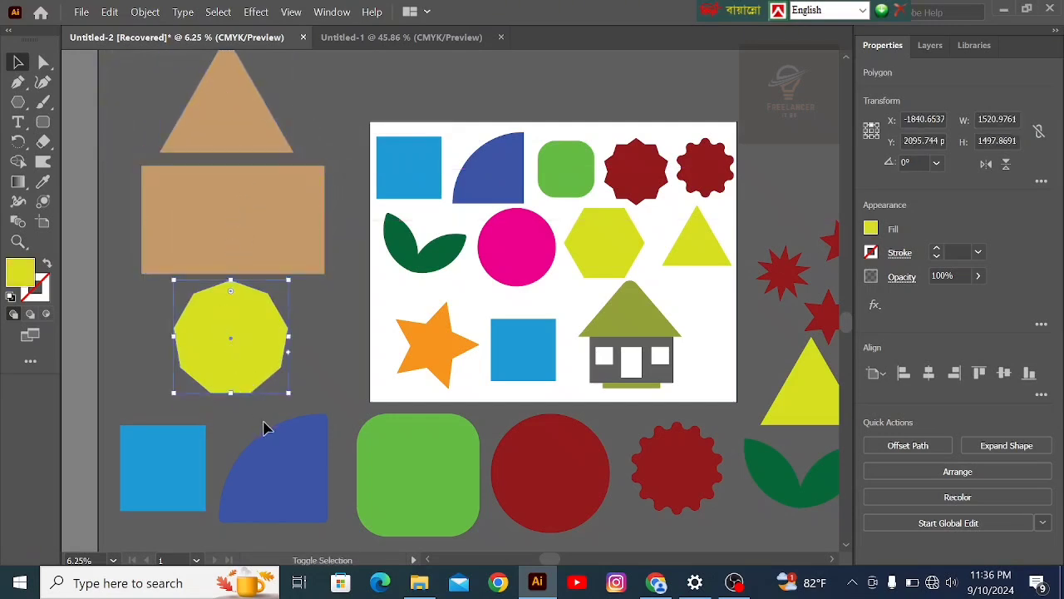
drag(287, 391, 169, 382)
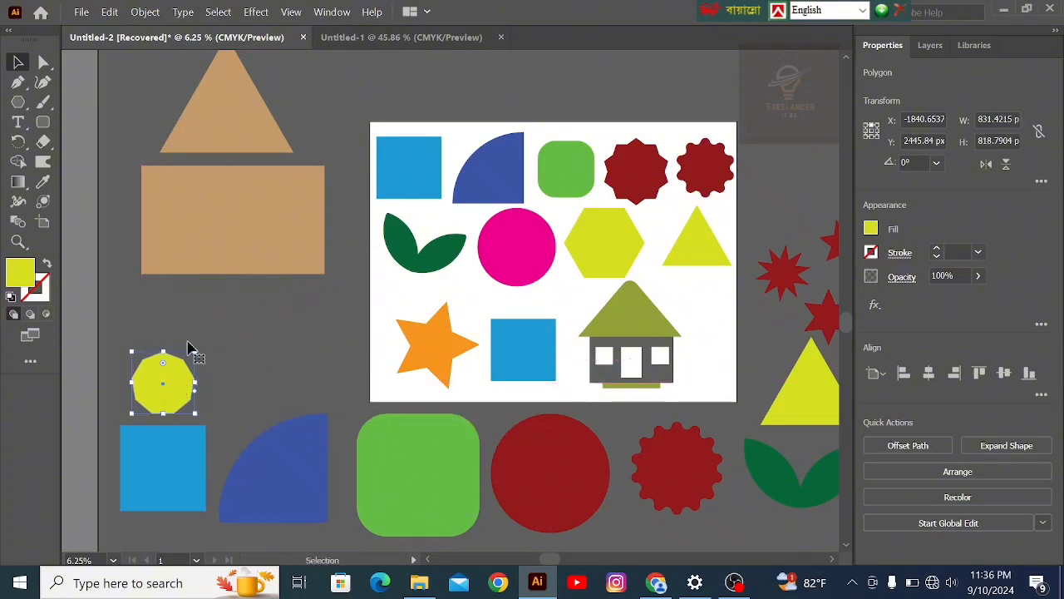
Step: Lower the tan rectangle and triangle, widen the triangle to about 2869 px and seat it centred on the rectangle as a roof
drag(218, 231, 205, 277)
drag(228, 127, 208, 169)
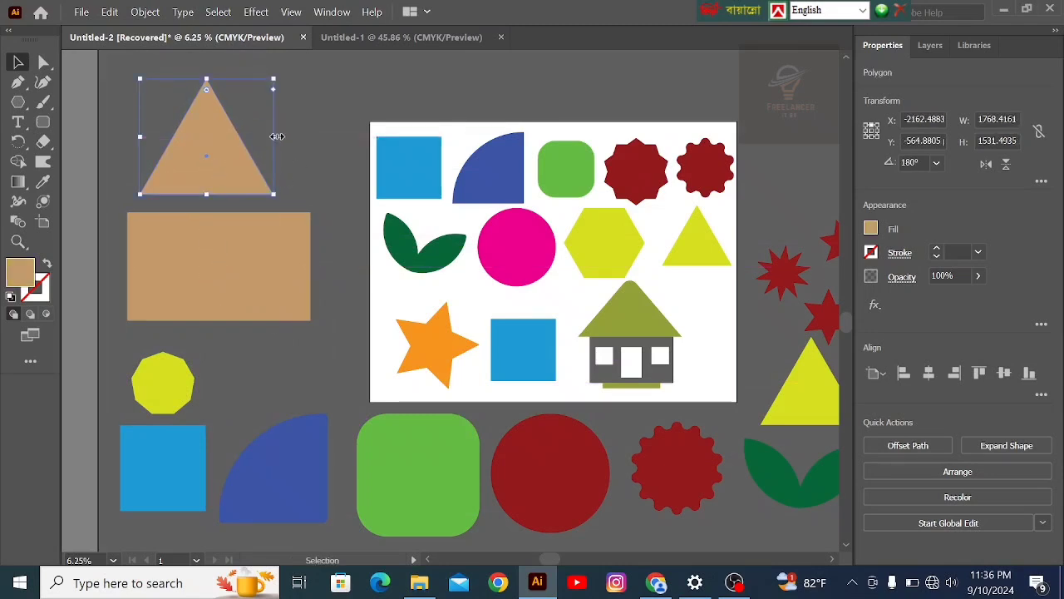
drag(277, 136, 317, 148)
drag(228, 155, 241, 171)
shift+click(247, 304)
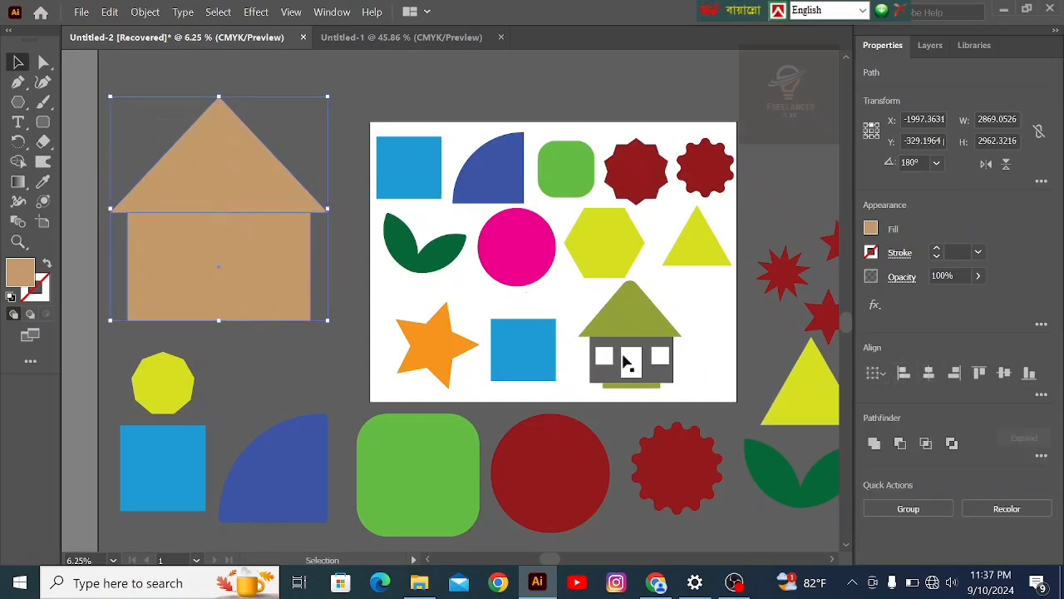
click(347, 299)
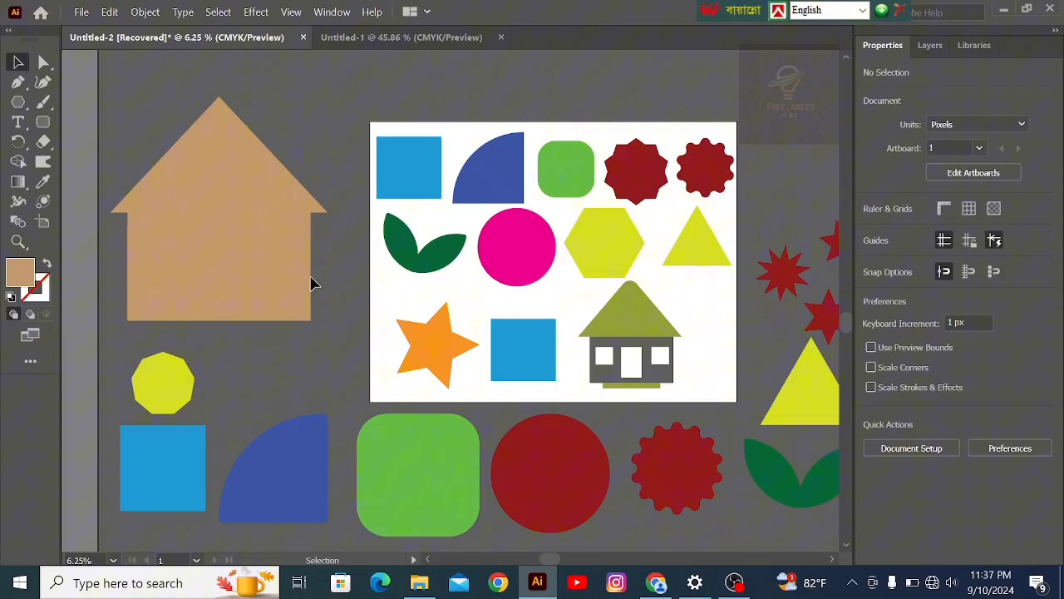
Step: Fill the large roof triangle with the olive green sampled from the small house's roof on the artboard
click(208, 192)
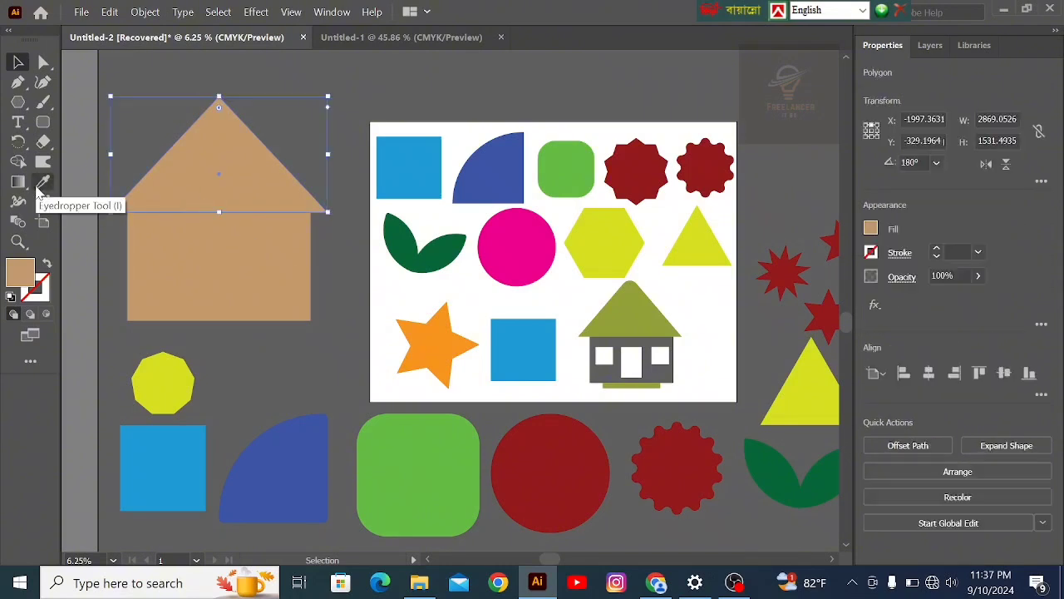
click(41, 185)
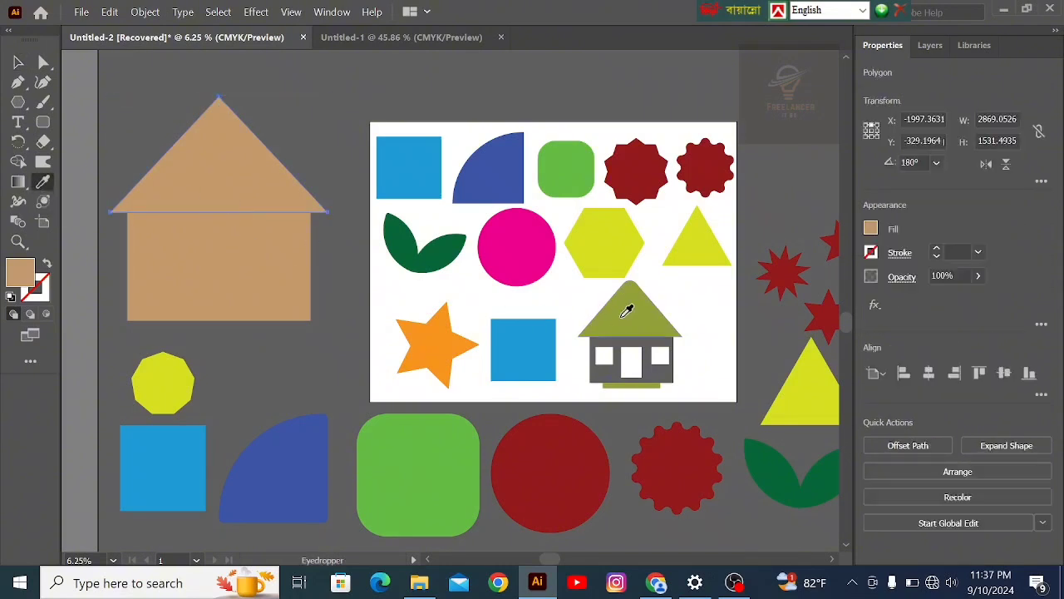
click(627, 311)
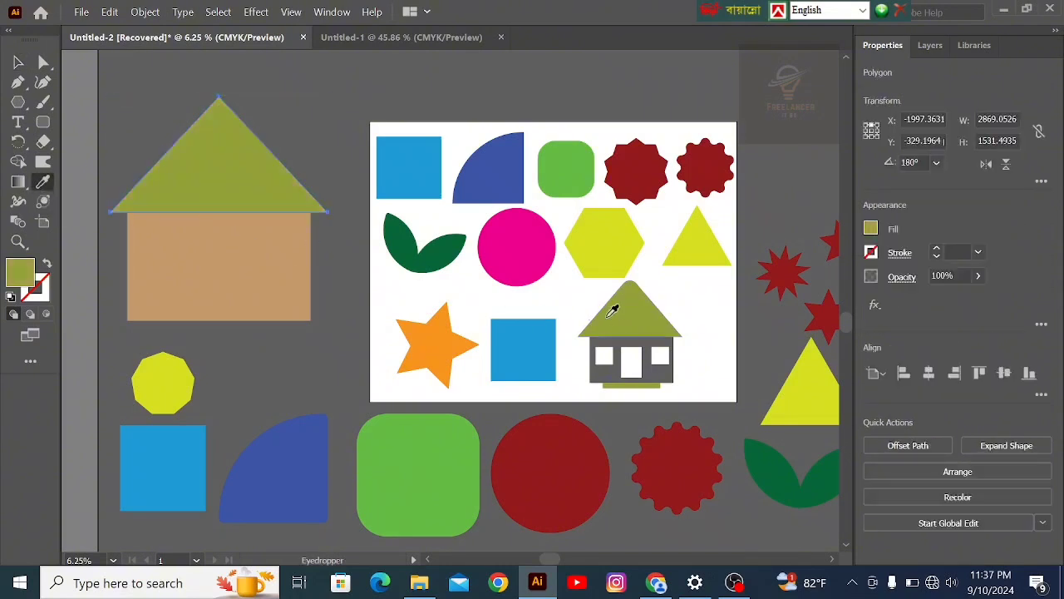
click(250, 235)
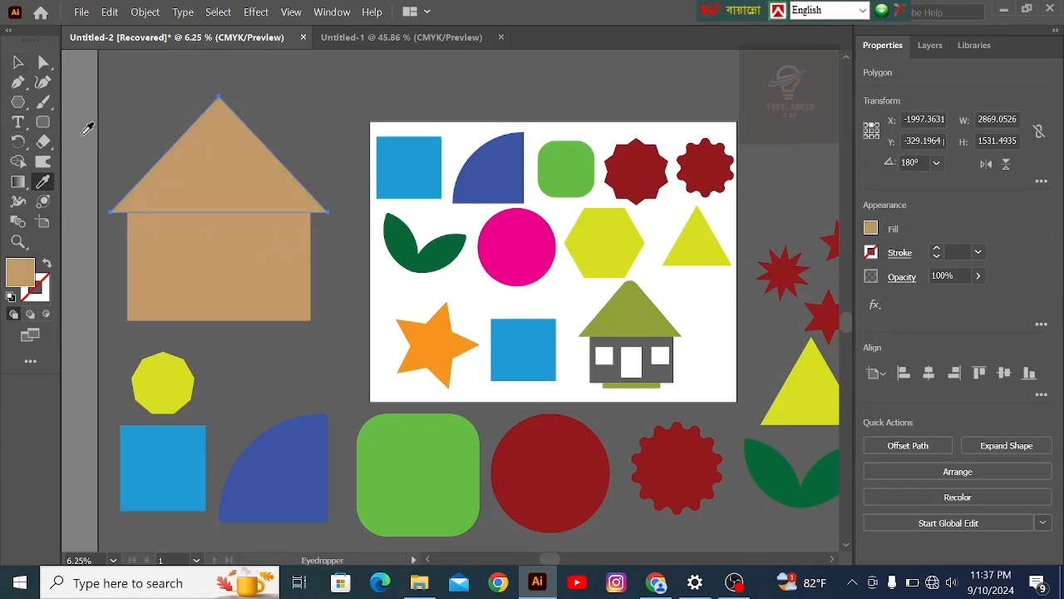
click(627, 309)
Step: Fill the tan wall rectangle with white sampled from the small house's door, trying the house's olive and dark grey first
click(16, 64)
click(266, 292)
click(44, 184)
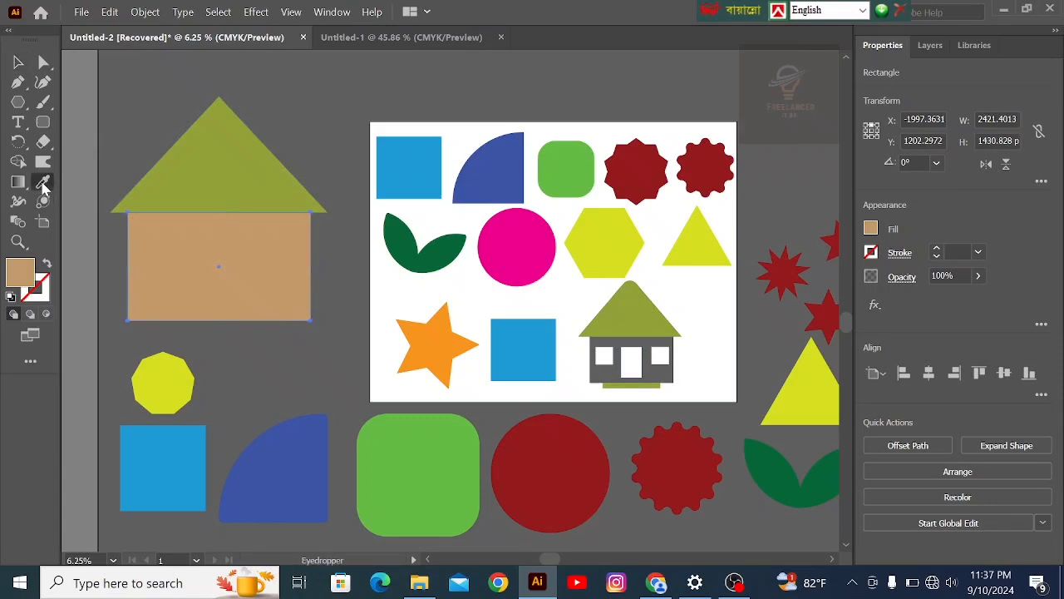
click(649, 334)
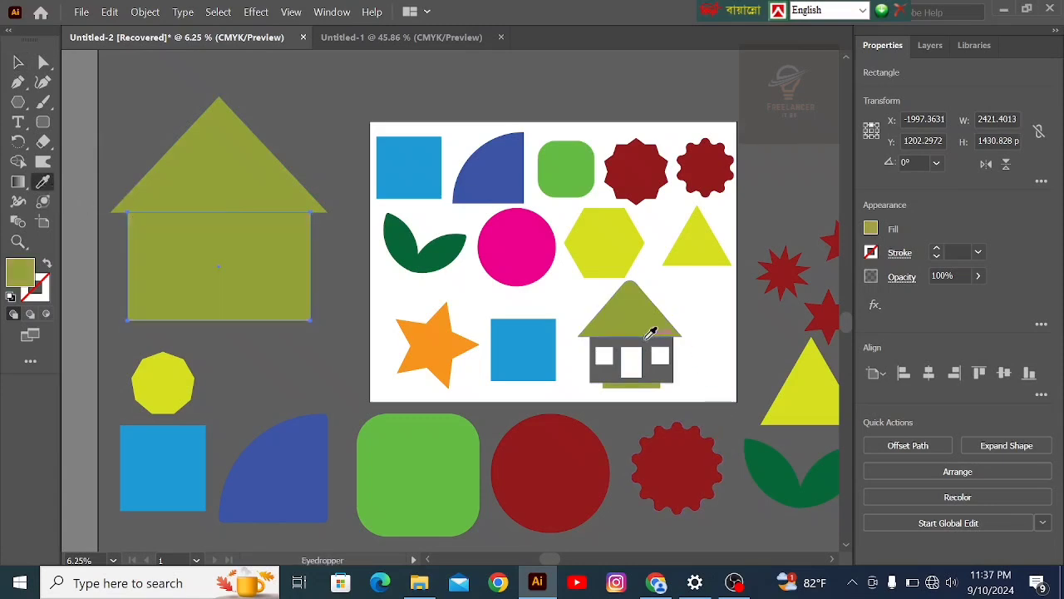
click(652, 344)
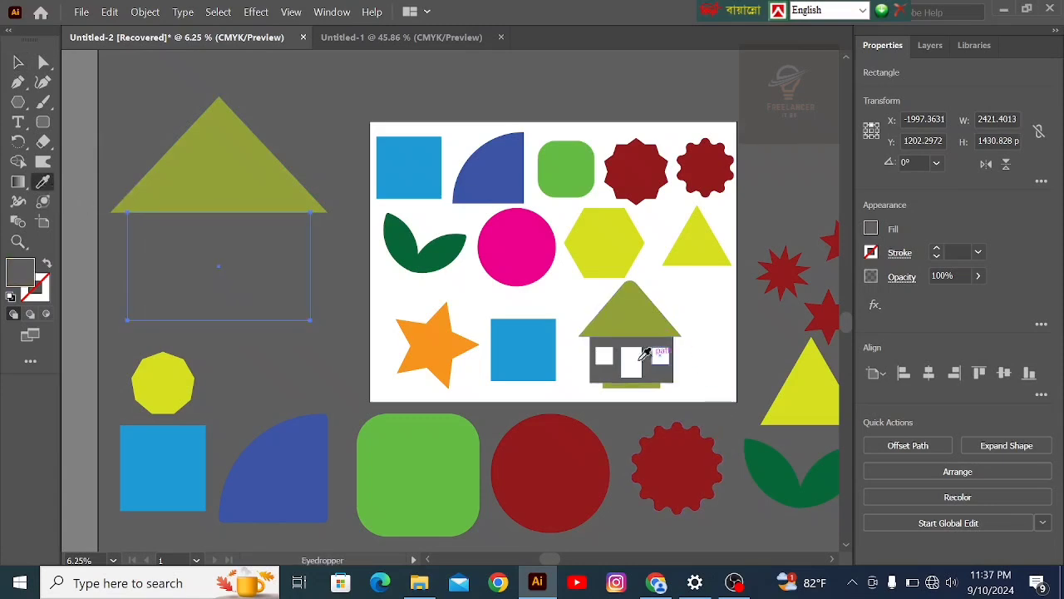
click(634, 358)
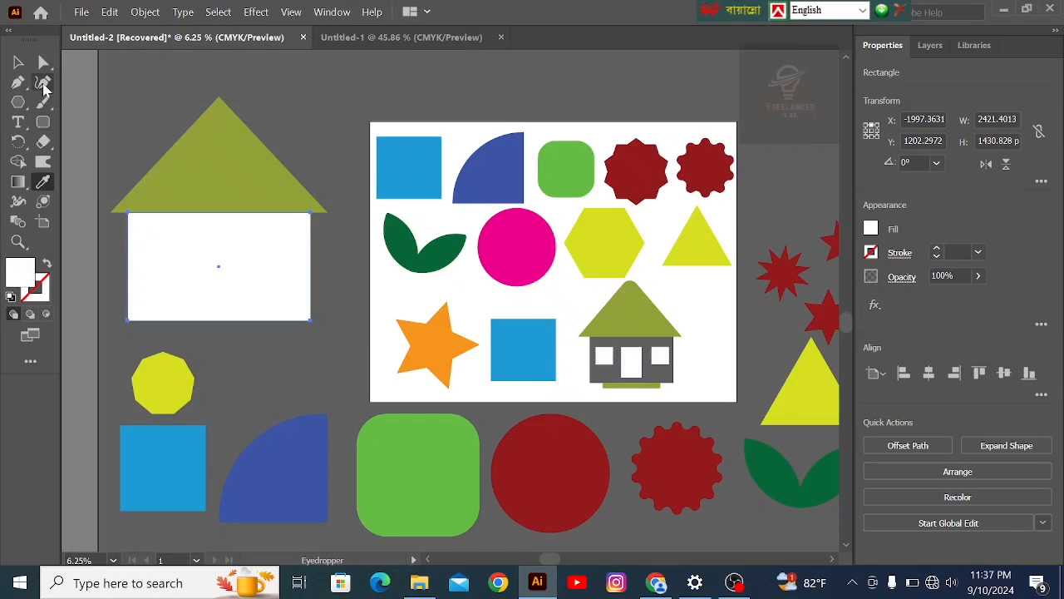
click(19, 66)
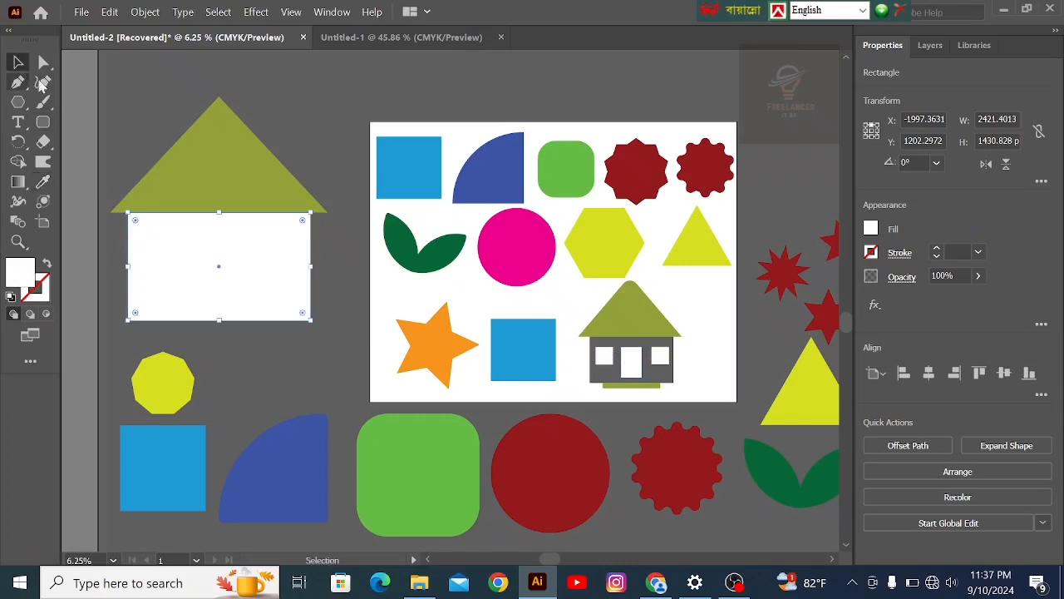
click(152, 124)
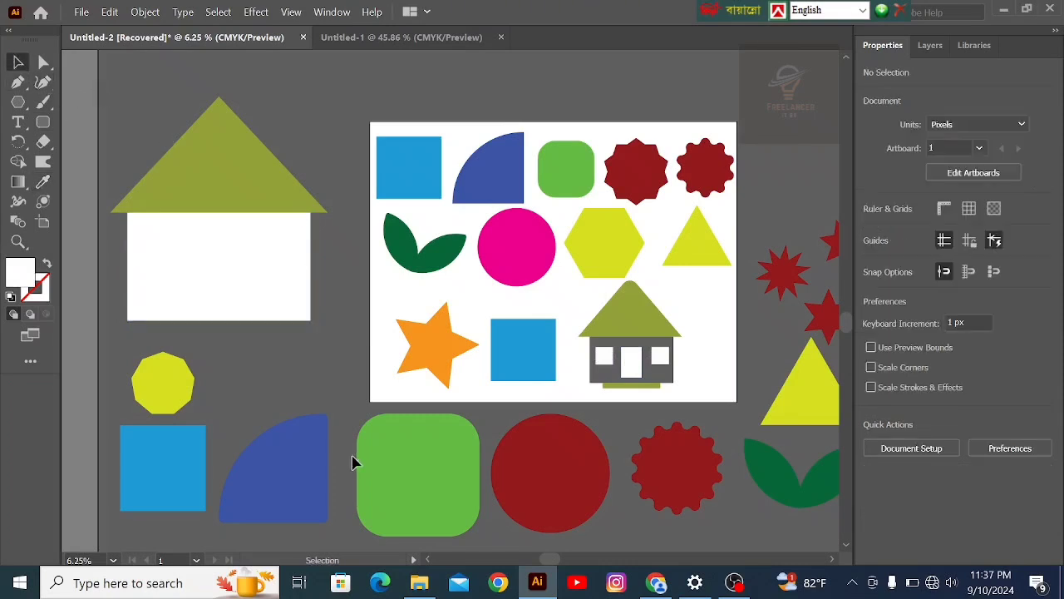
Step: Round only the top corner of the large olive roof triangle to match the small house's roof
click(221, 285)
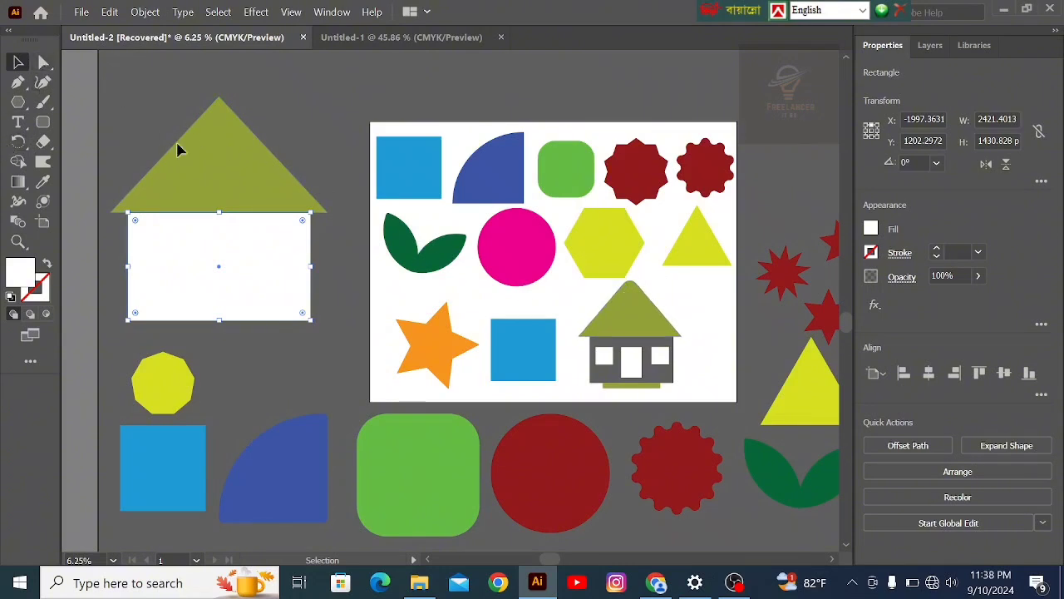
click(234, 193)
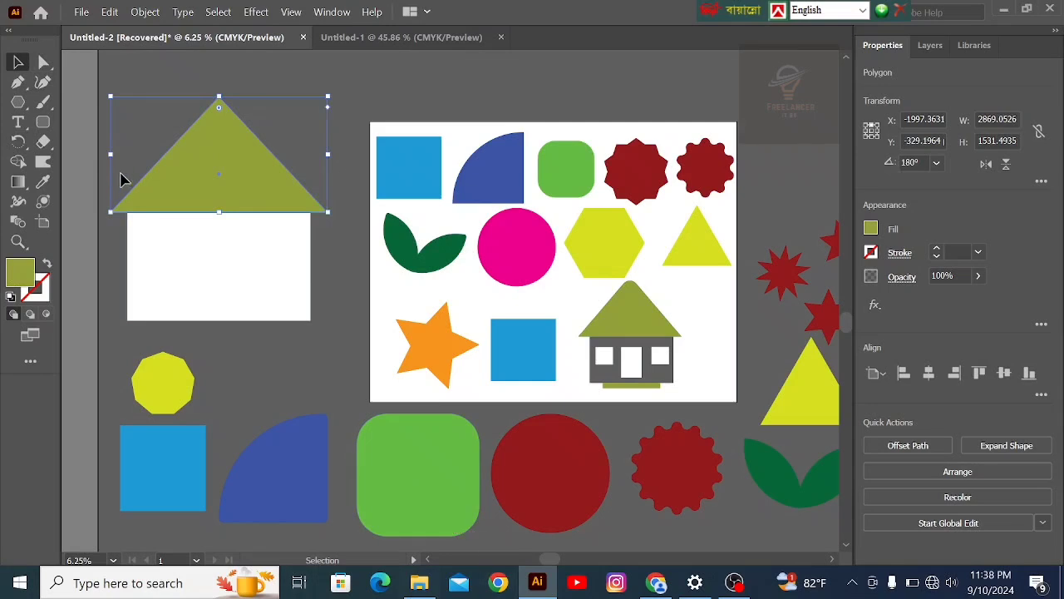
click(44, 65)
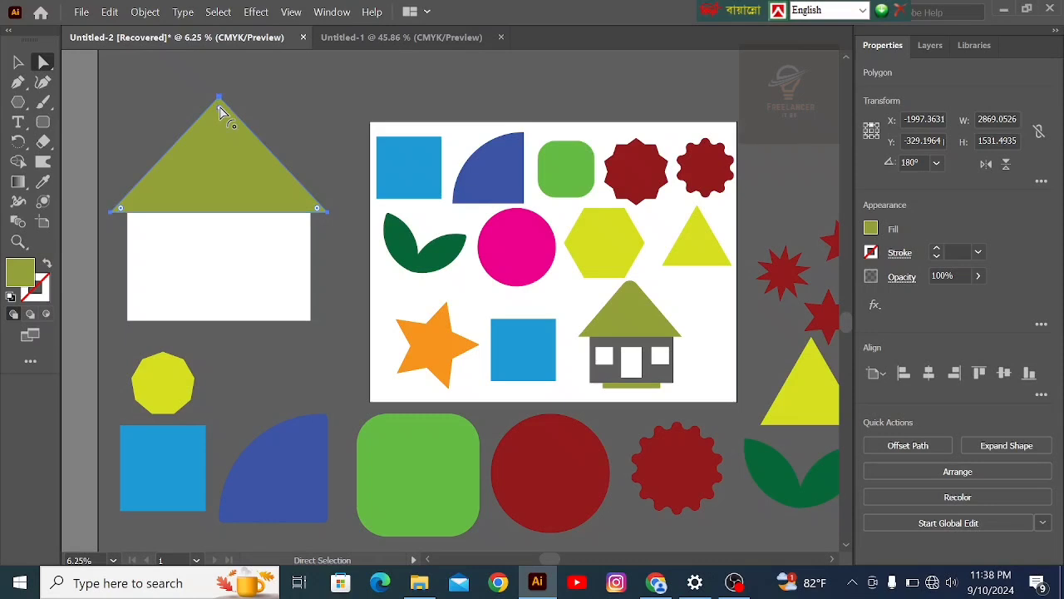
drag(221, 109, 214, 124)
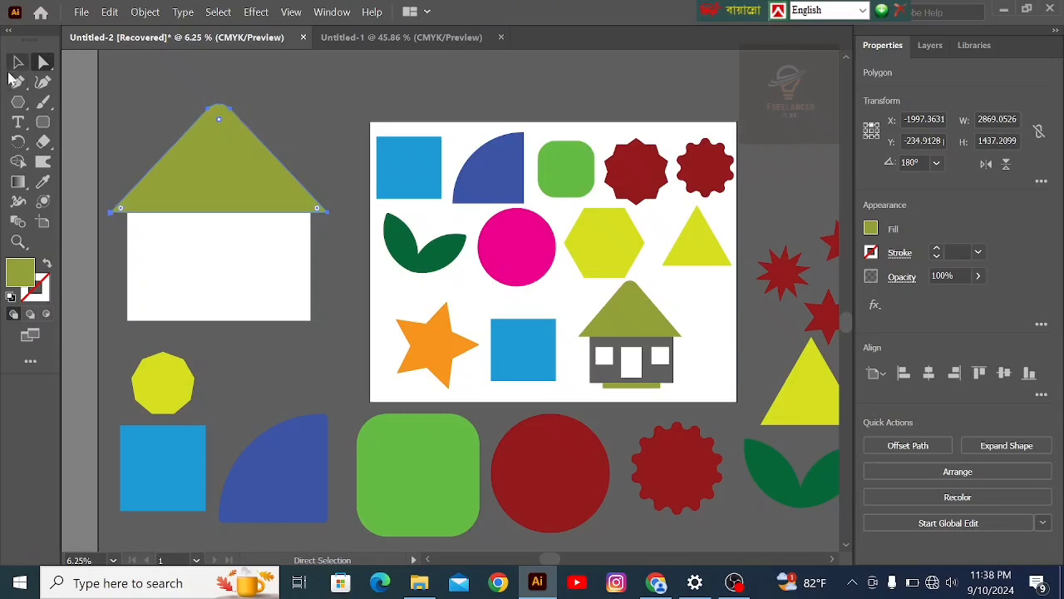
click(18, 62)
click(143, 93)
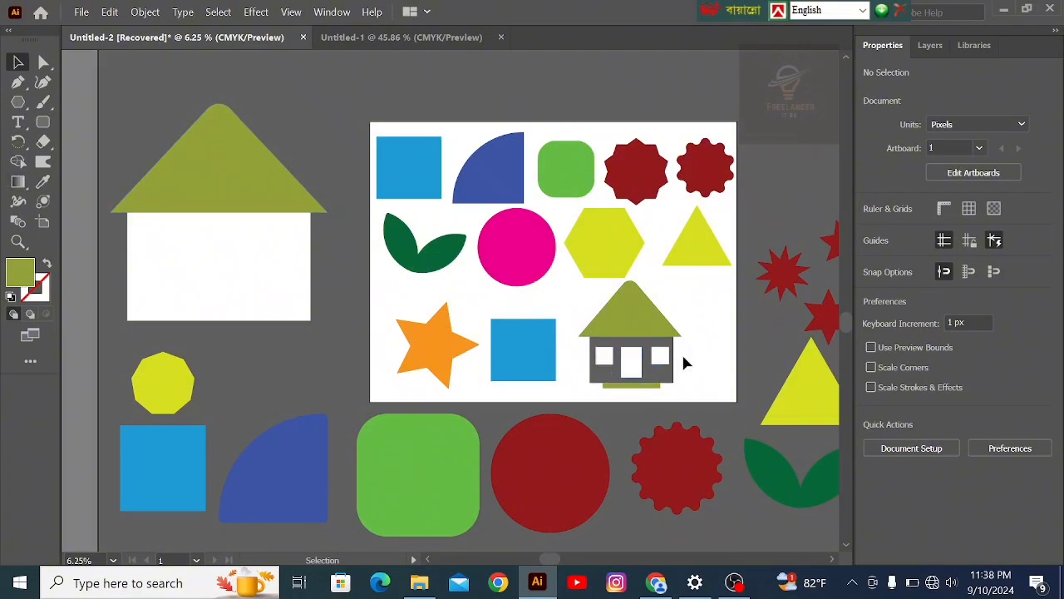
Step: Draw an olive window rectangle of about 440 by 382 px above the roof's left slope
click(18, 104)
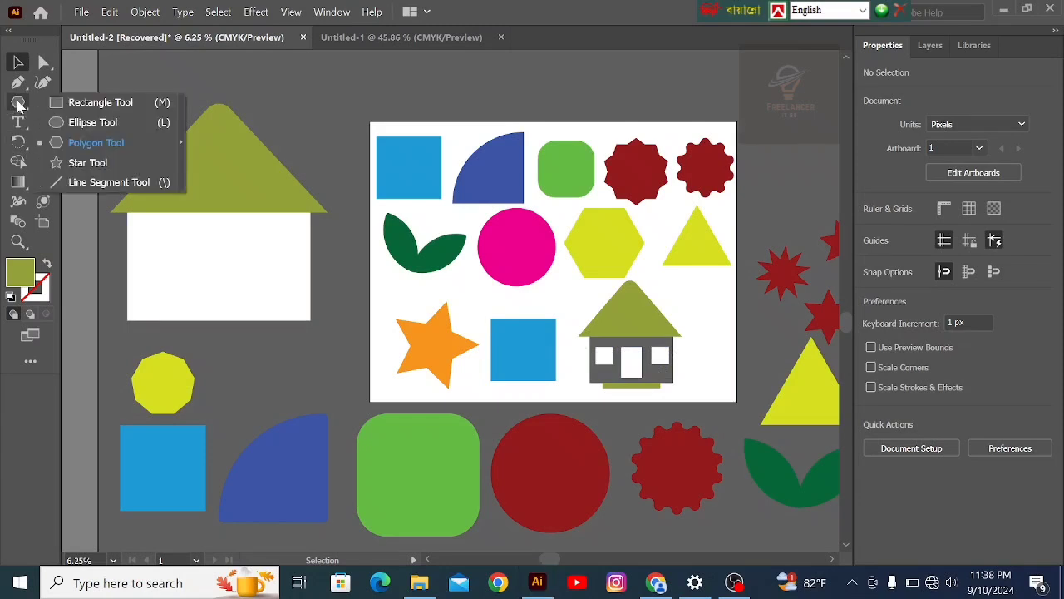
click(93, 103)
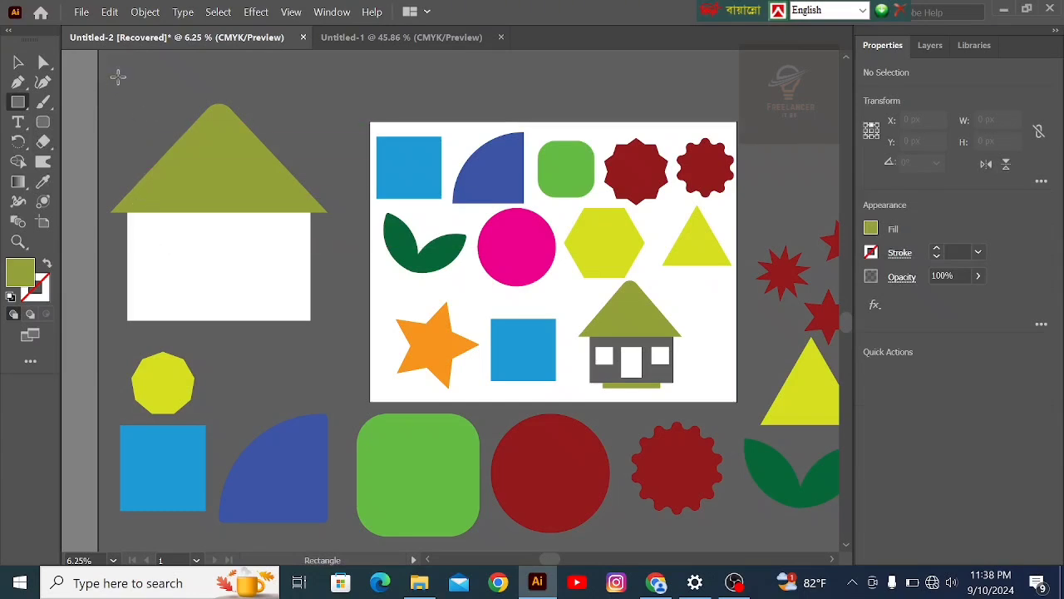
drag(117, 76, 152, 103)
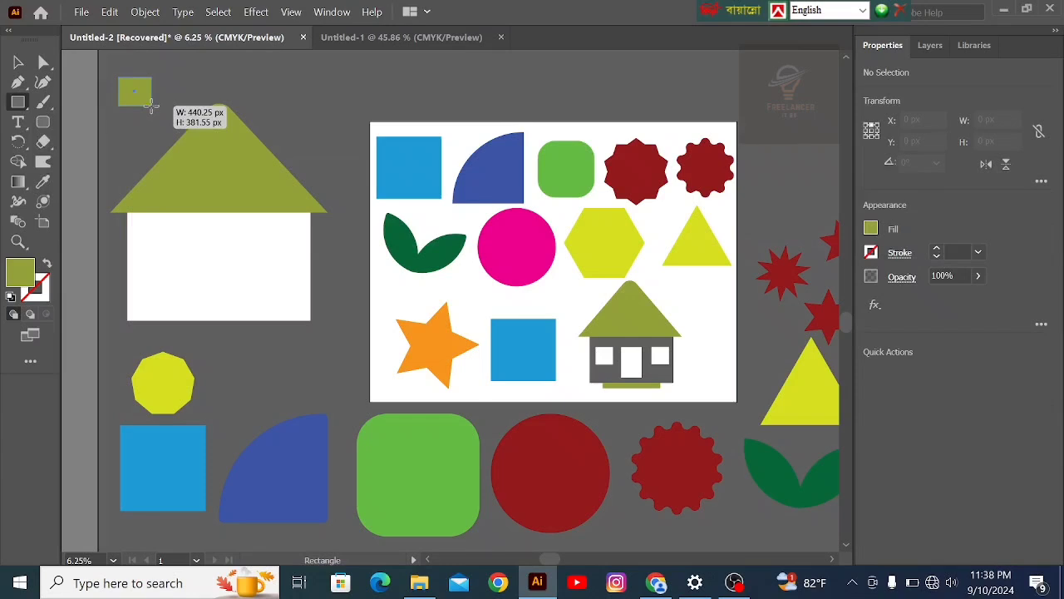
drag(151, 103, 153, 104)
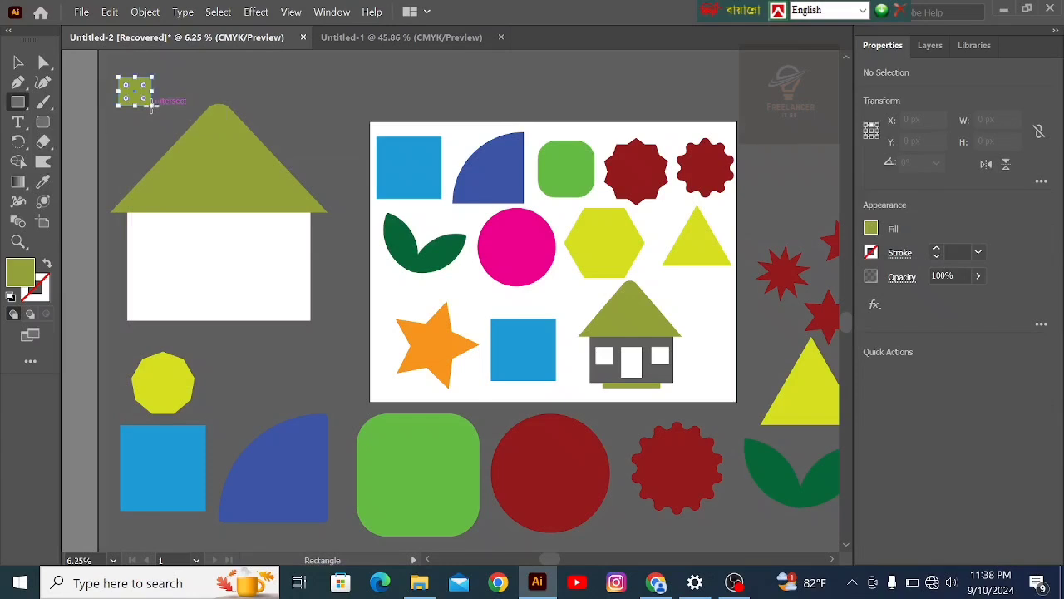
Step: Draw a trial square of about 558 px and a 558 by 382 px rectangle beside it, shifting the rectangle about 455 px right
click(253, 91)
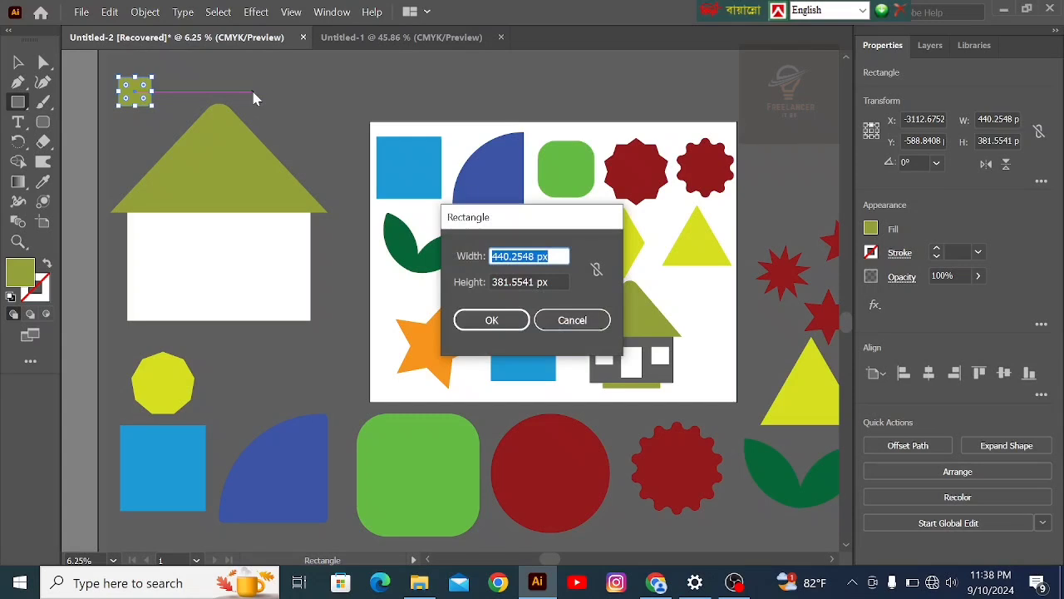
click(570, 320)
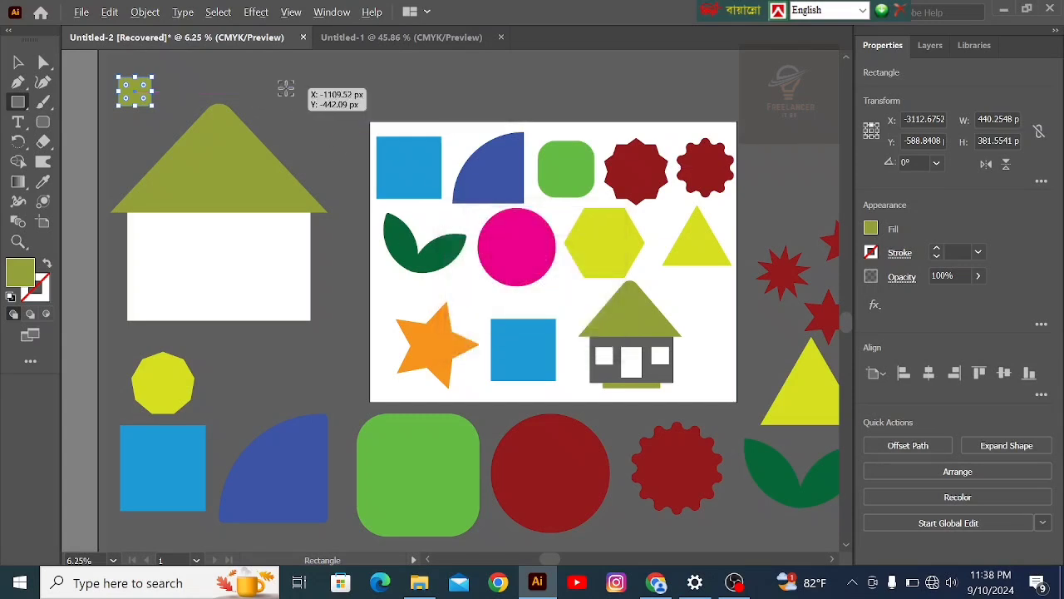
mouse_move(286, 88)
mouse_down()
mouse_move(316, 116)
mouse_move(307, 98)
mouse_up()
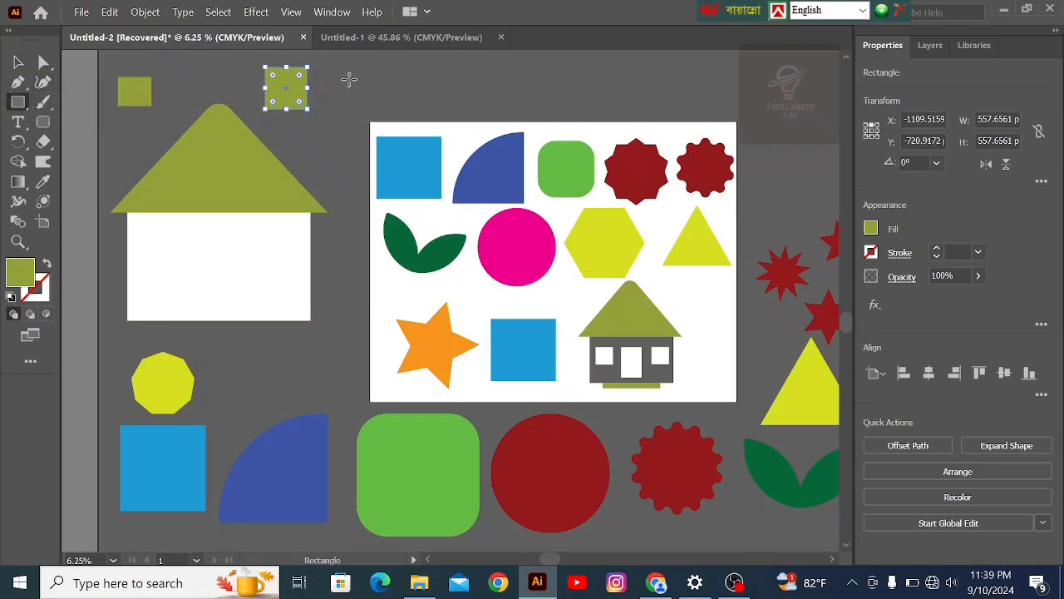
drag(348, 78, 391, 103)
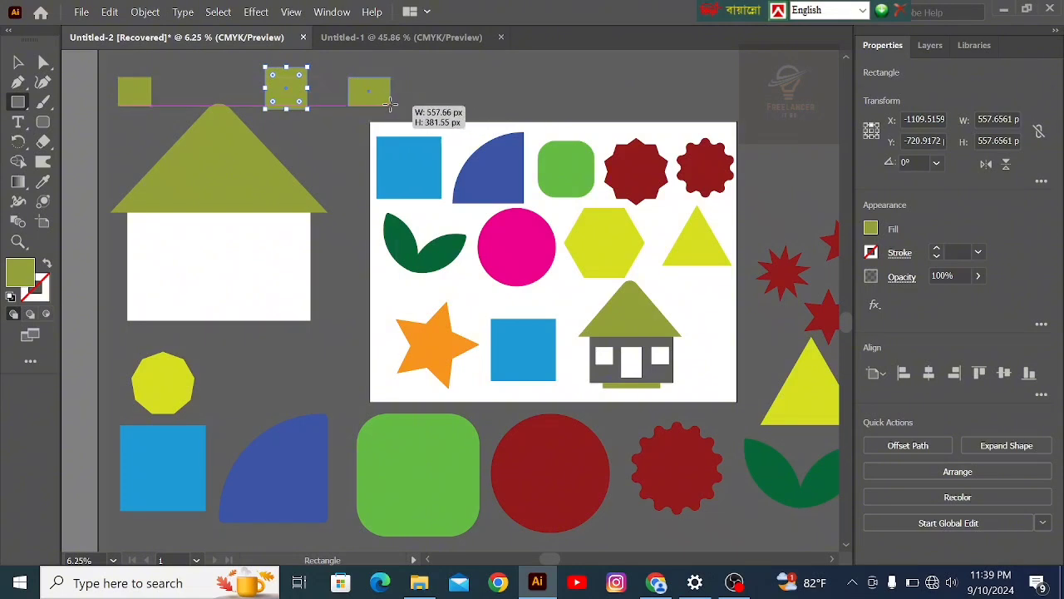
drag(390, 103, 390, 104)
key(v)
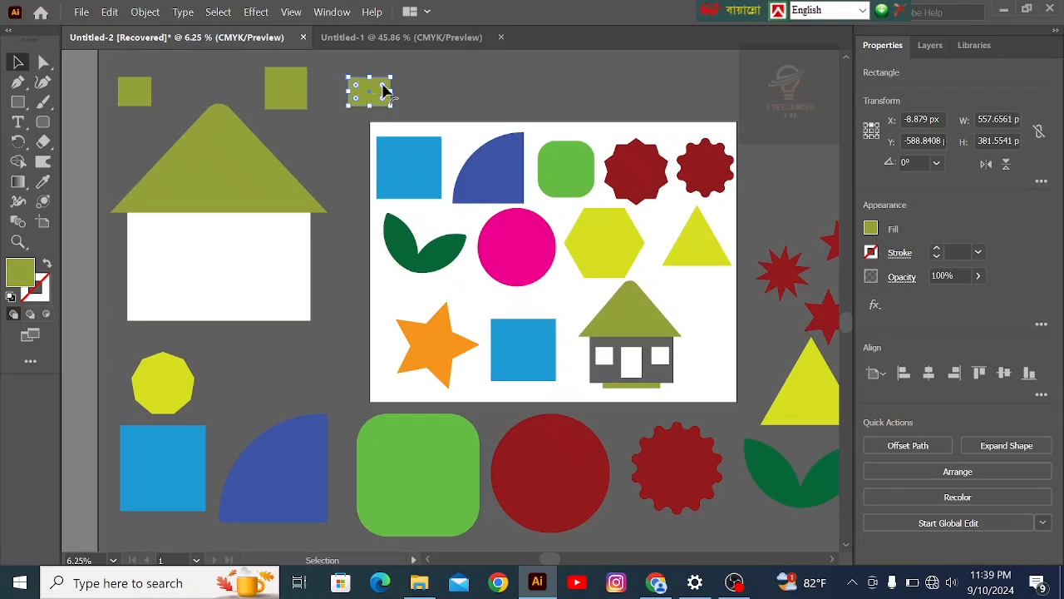
drag(374, 96, 409, 93)
key(Return)
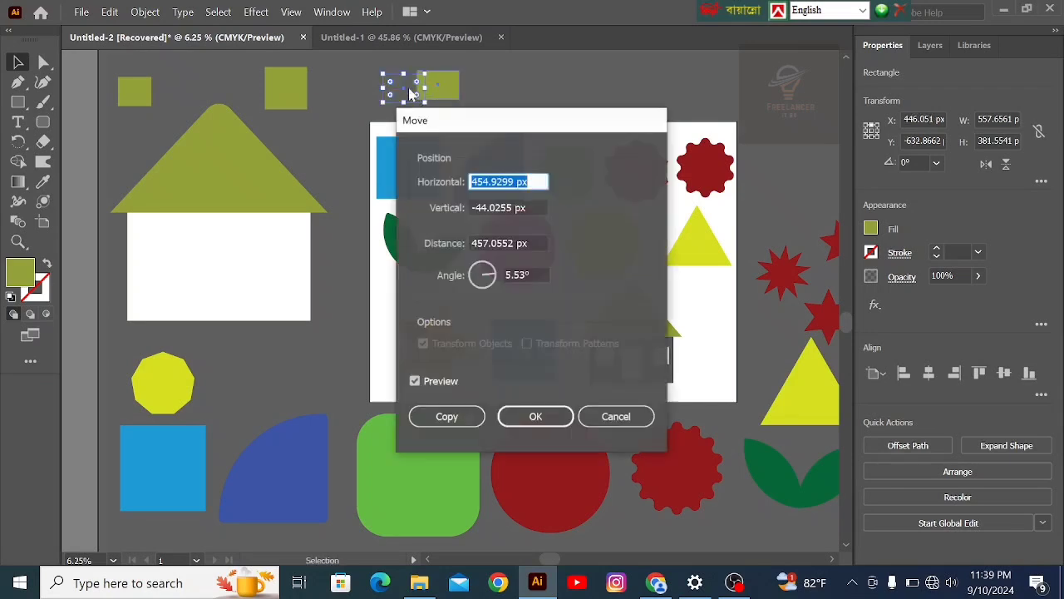
click(618, 417)
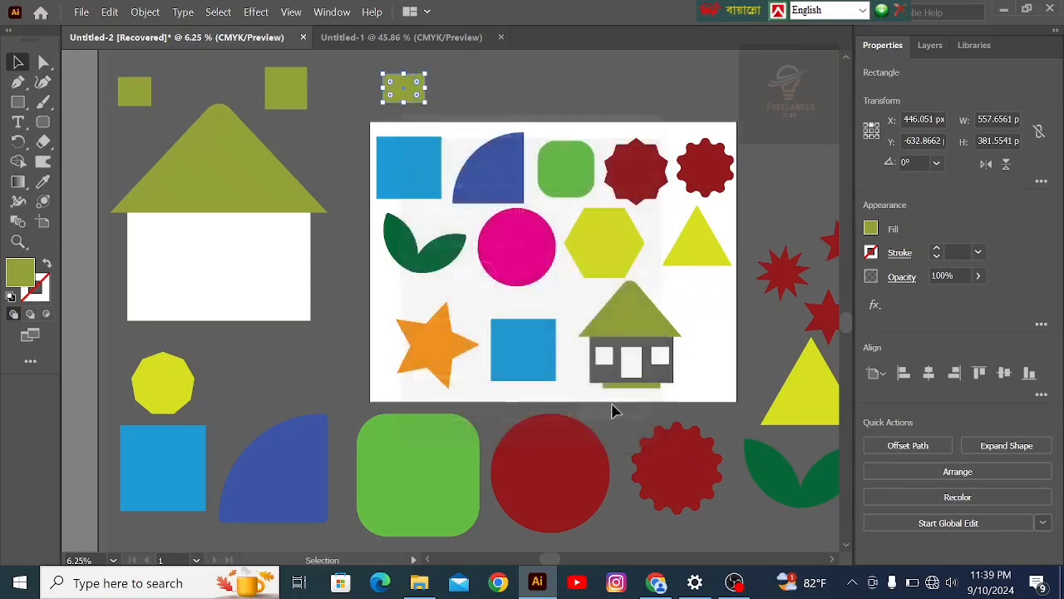
Step: Delete the trial rectangle and the trial square above the house's right side
click(435, 101)
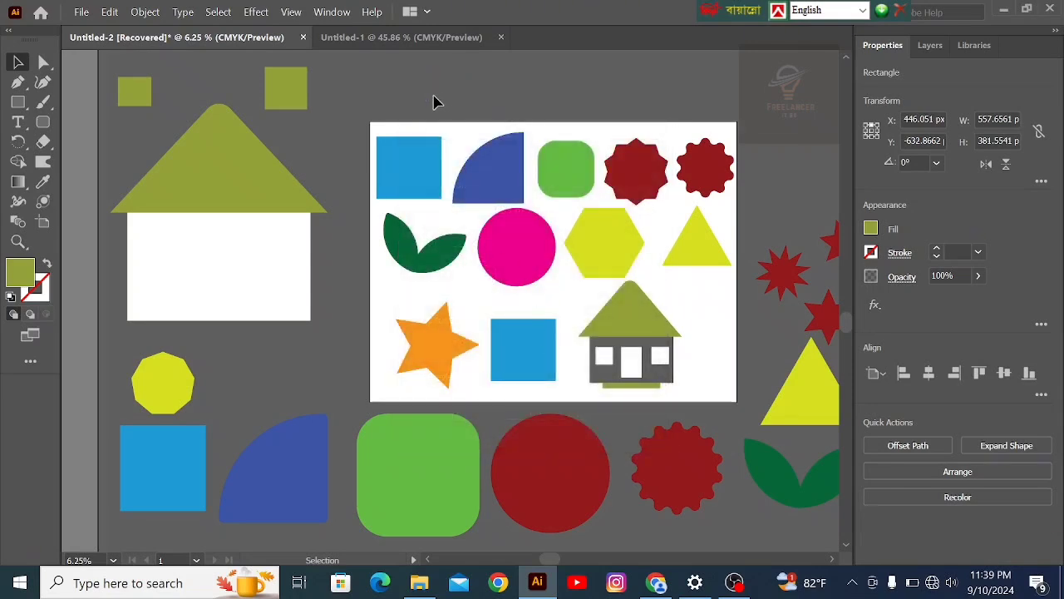
click(299, 95)
key(Delete)
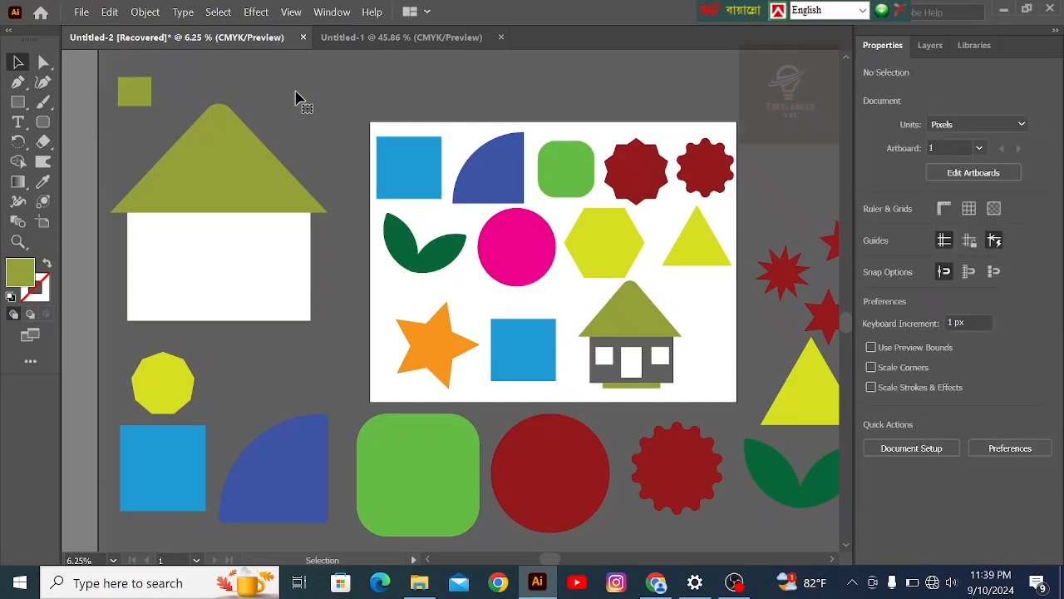
Step: Move the small olive rectangle onto the white wall as the left window and copy it about 1739 px horizontally as the right window
click(136, 93)
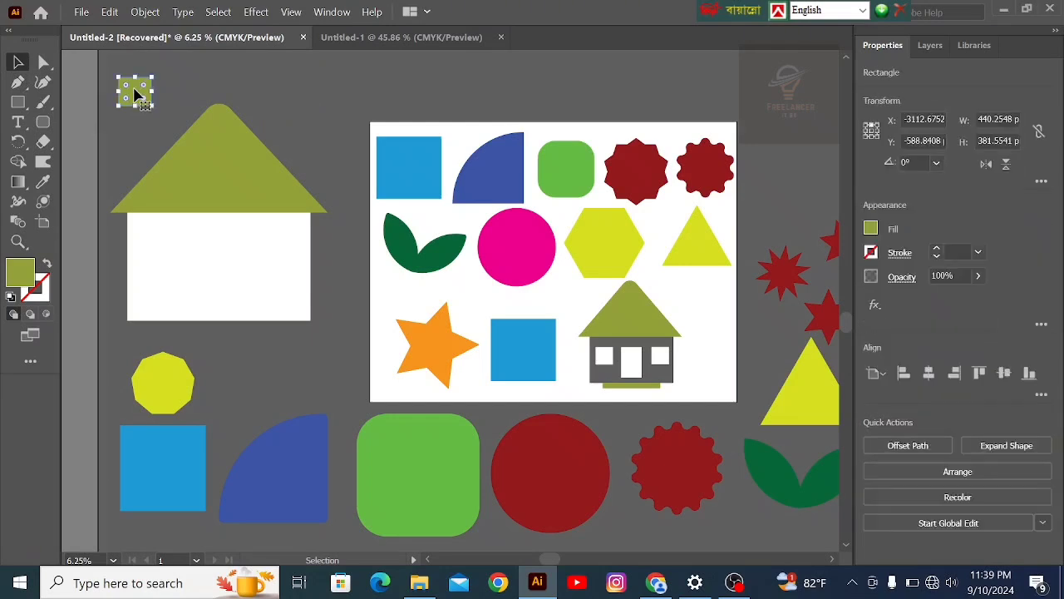
drag(135, 93, 155, 253)
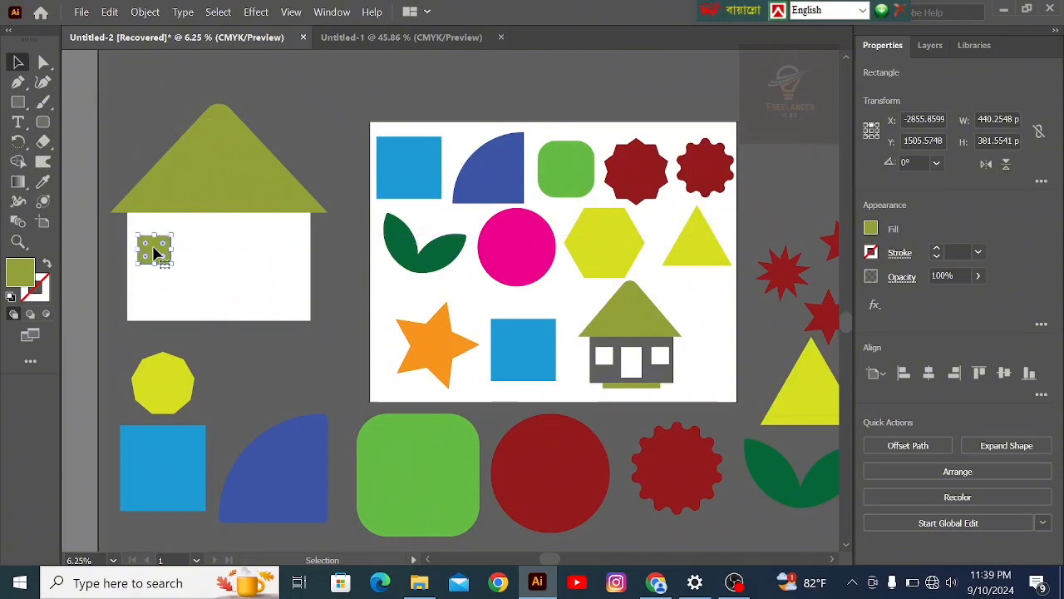
drag(154, 252, 285, 254)
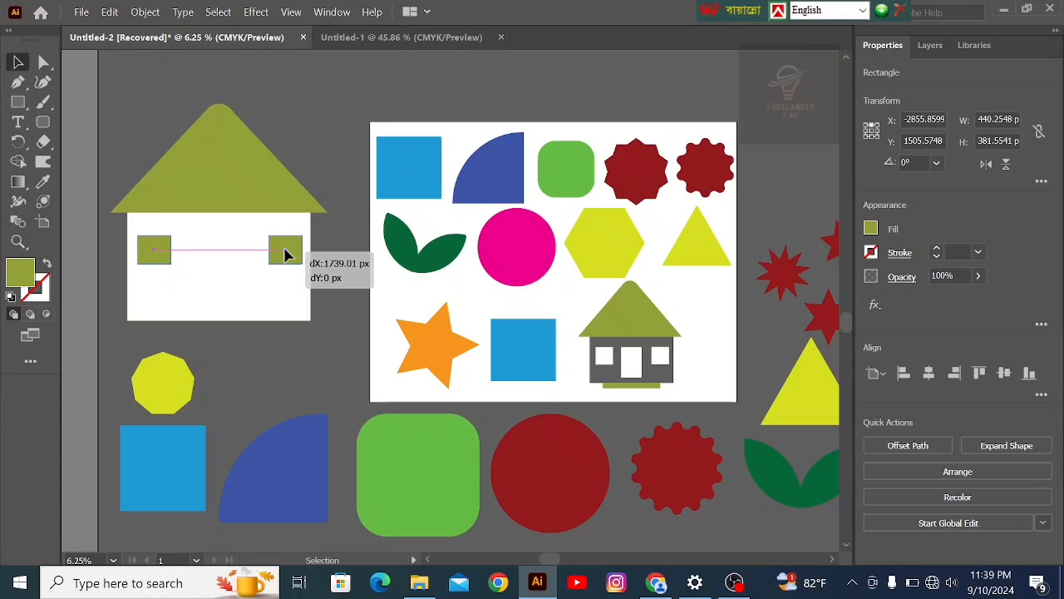
drag(285, 255, 286, 254)
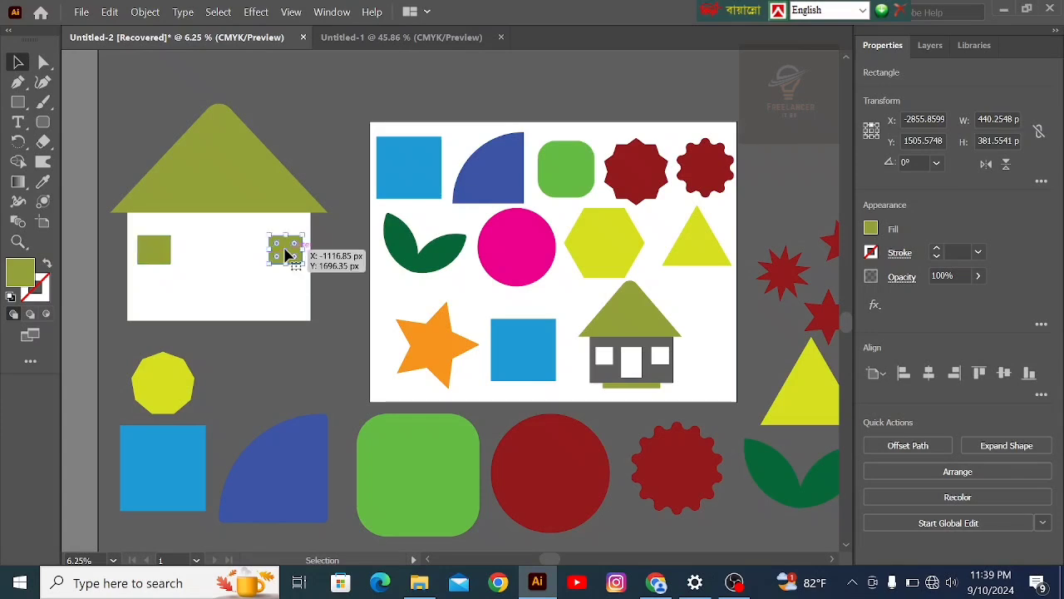
Step: Draw an upright olive door rectangle of about 565 by 839 px beside the large house's roof
click(18, 104)
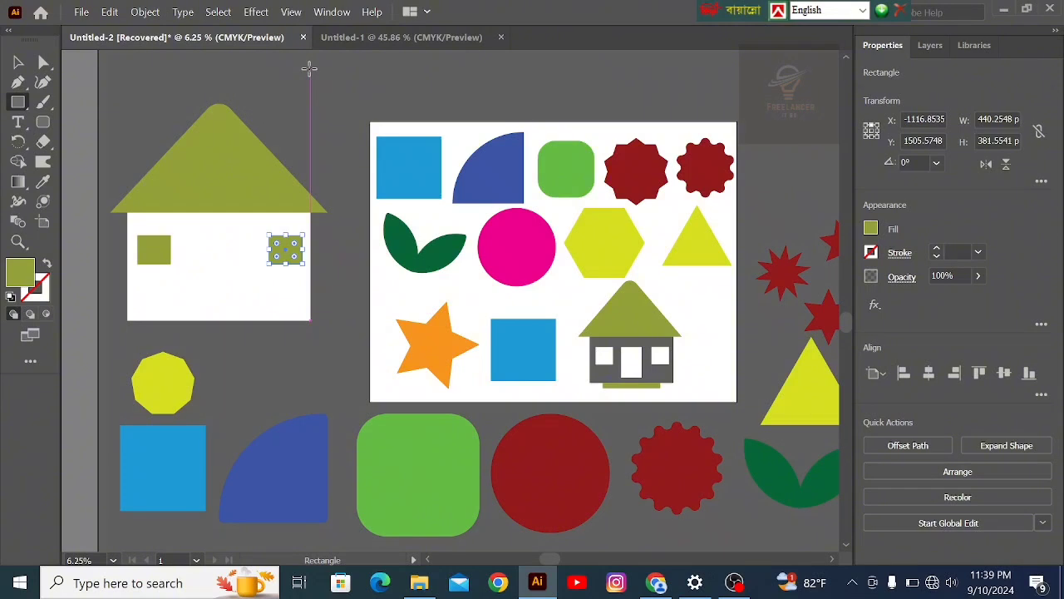
drag(309, 68, 352, 133)
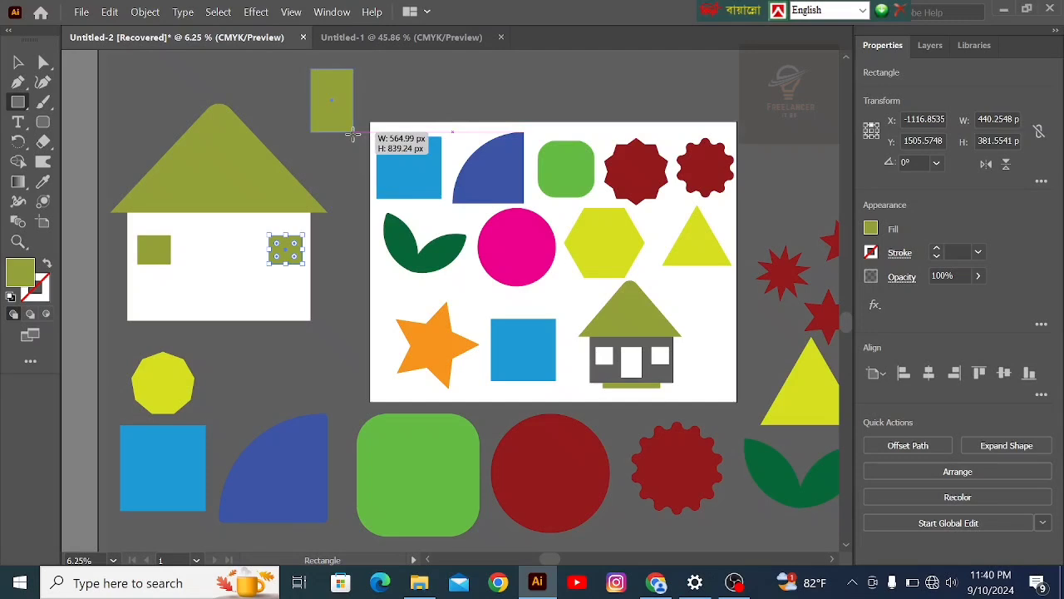
drag(353, 133, 354, 132)
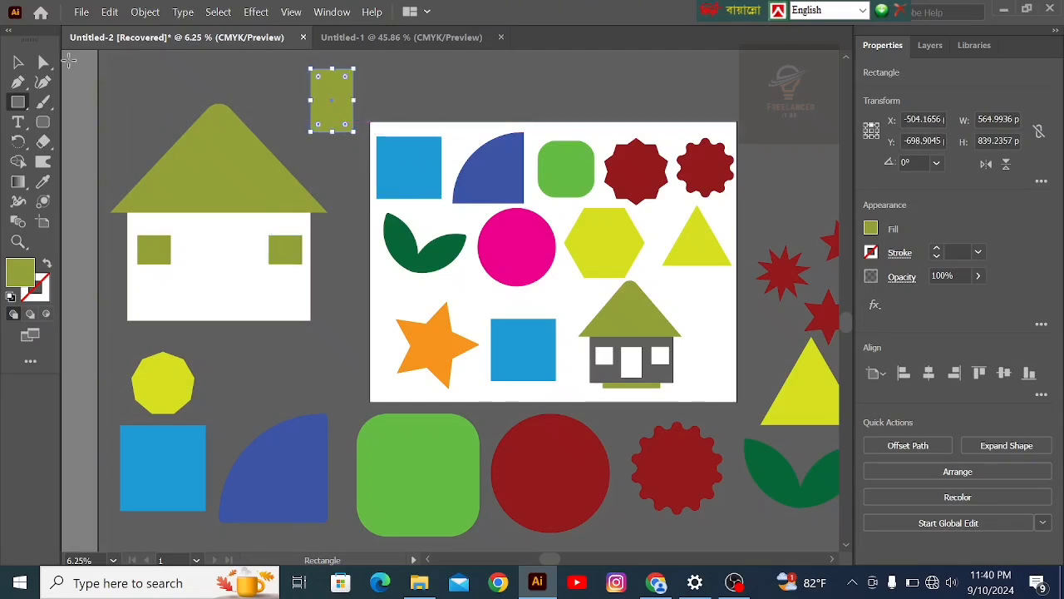
Step: Move the olive door rectangle to the middle of the white wall and stretch its height to about 1047 px
click(18, 62)
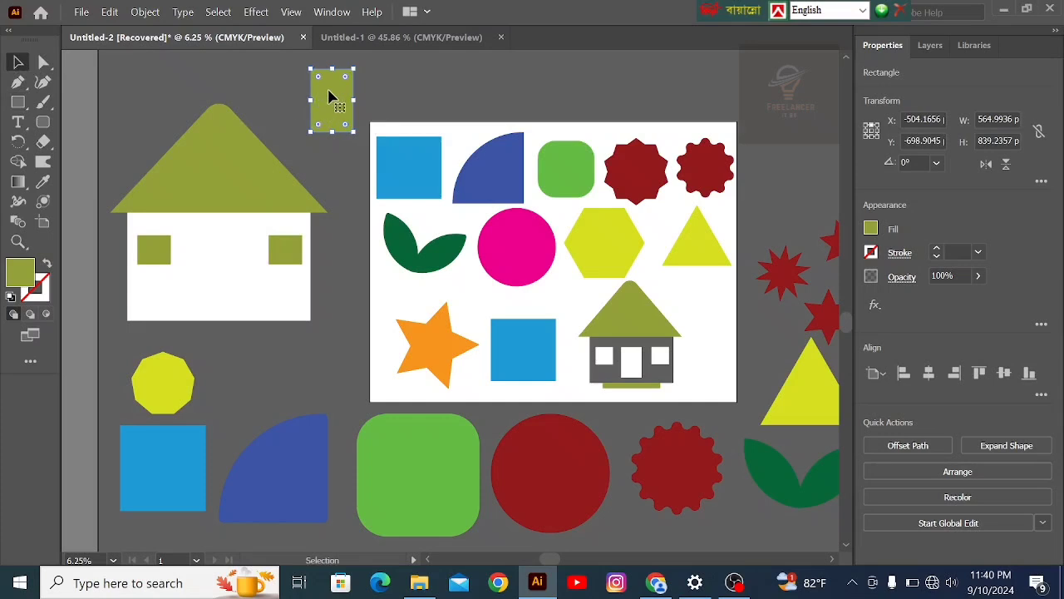
drag(331, 94, 220, 313)
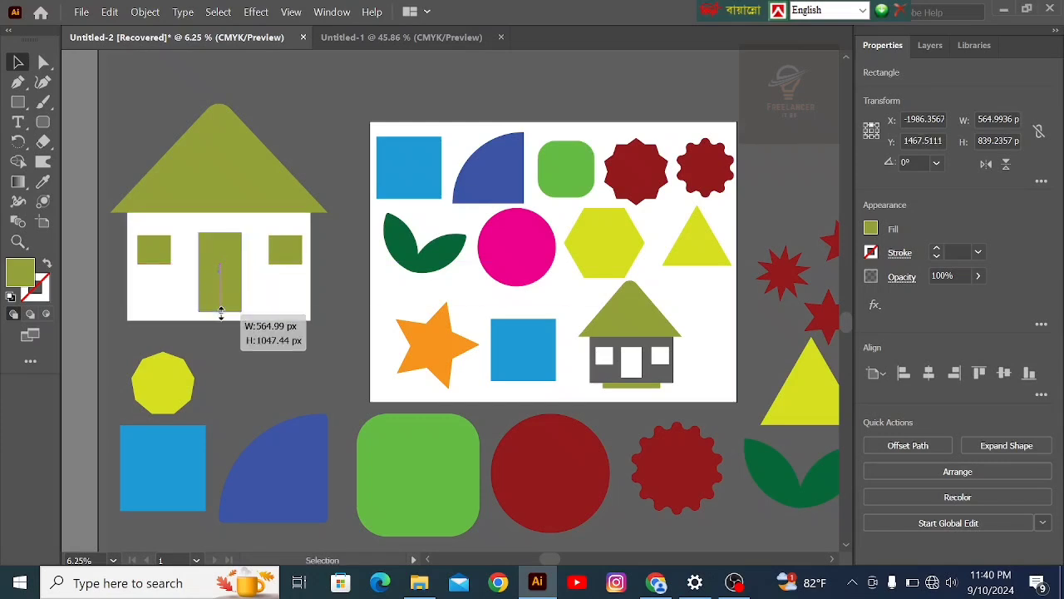
mouse_move(221, 233)
mouse_down()
mouse_move(220, 247)
mouse_move(220, 234)
mouse_up()
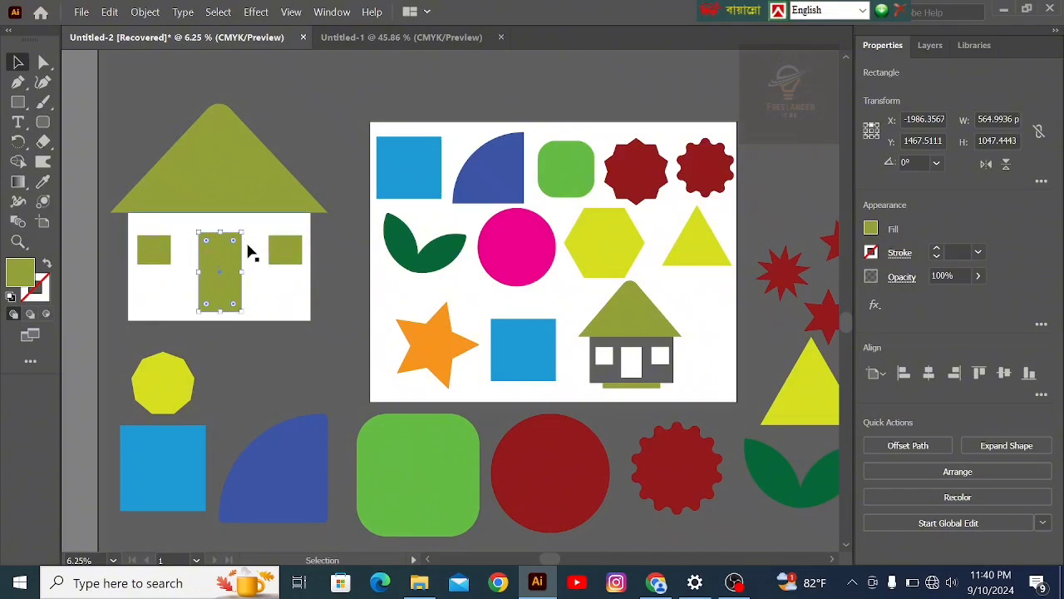
Step: Shift the large house up about 196 px and reposition both windows level with each other on the white wall
drag(248, 268, 263, 276)
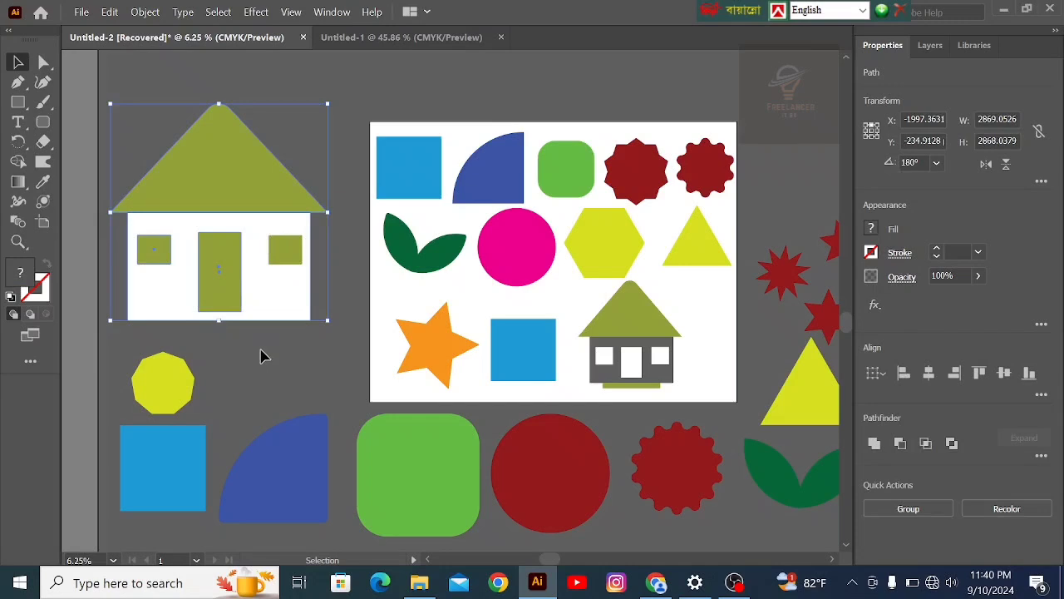
mouse_move(254, 288)
mouse_down()
mouse_move(257, 276)
mouse_move(258, 285)
mouse_up()
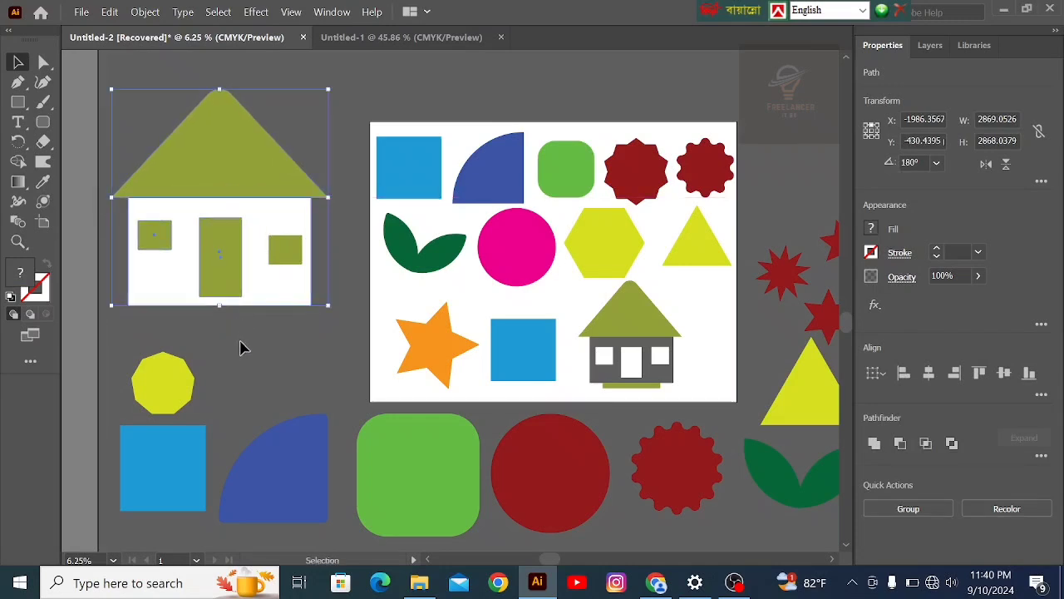
click(281, 246)
drag(287, 255, 285, 246)
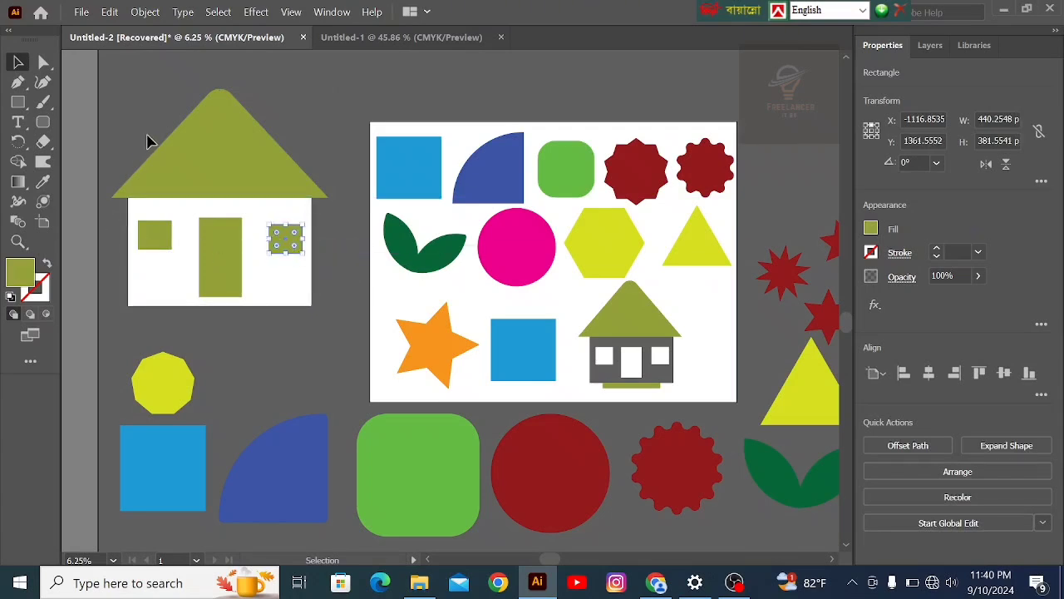
drag(160, 242, 158, 239)
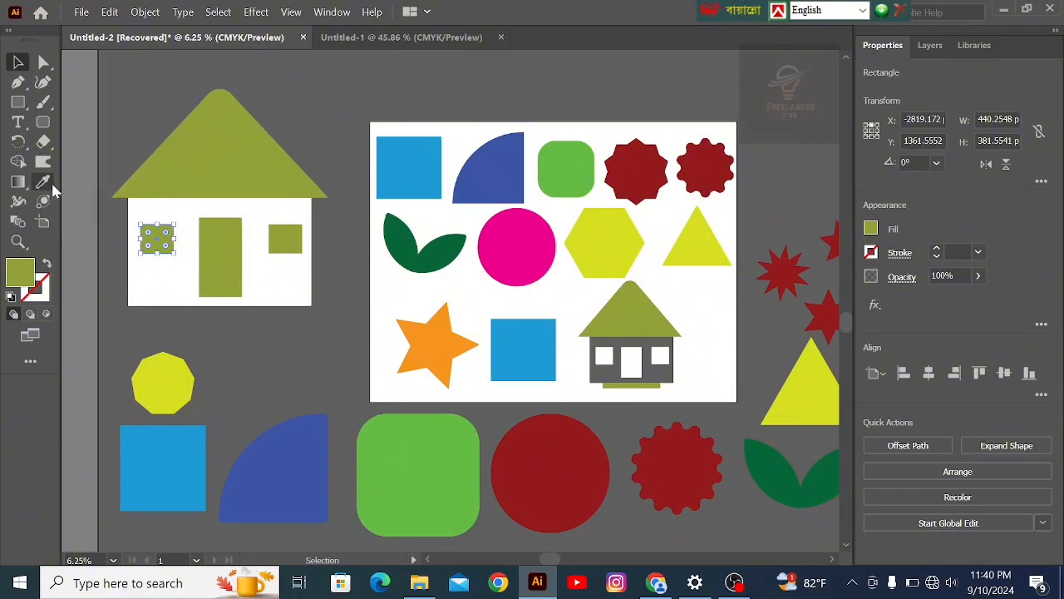
click(129, 144)
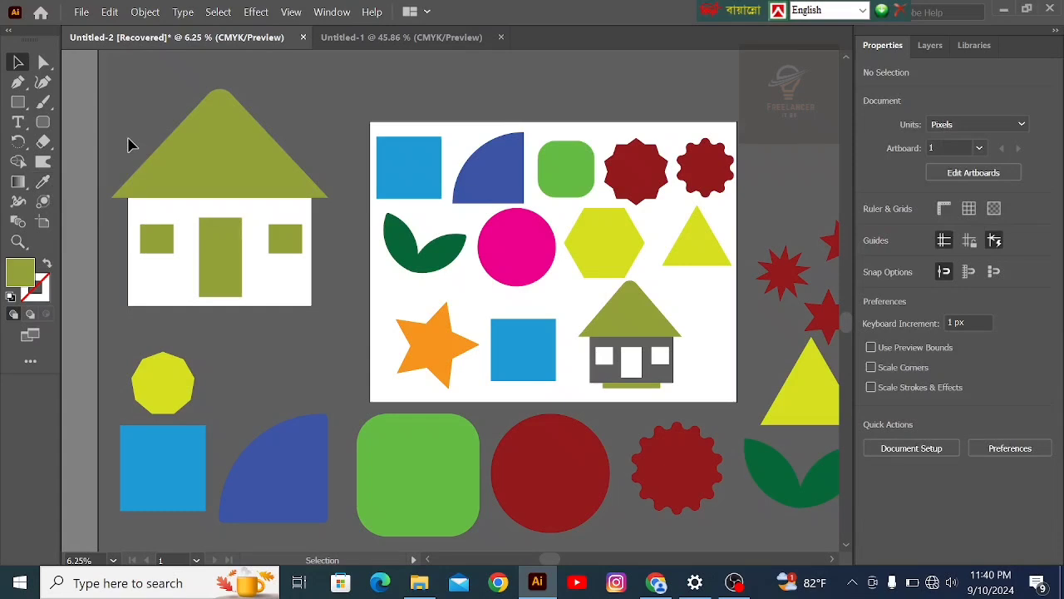
Step: Show the rulers and place a horizontal guide along the top edges of the house windows at about Y 1370 px
key(a)
key(ctrl+r)
key(v)
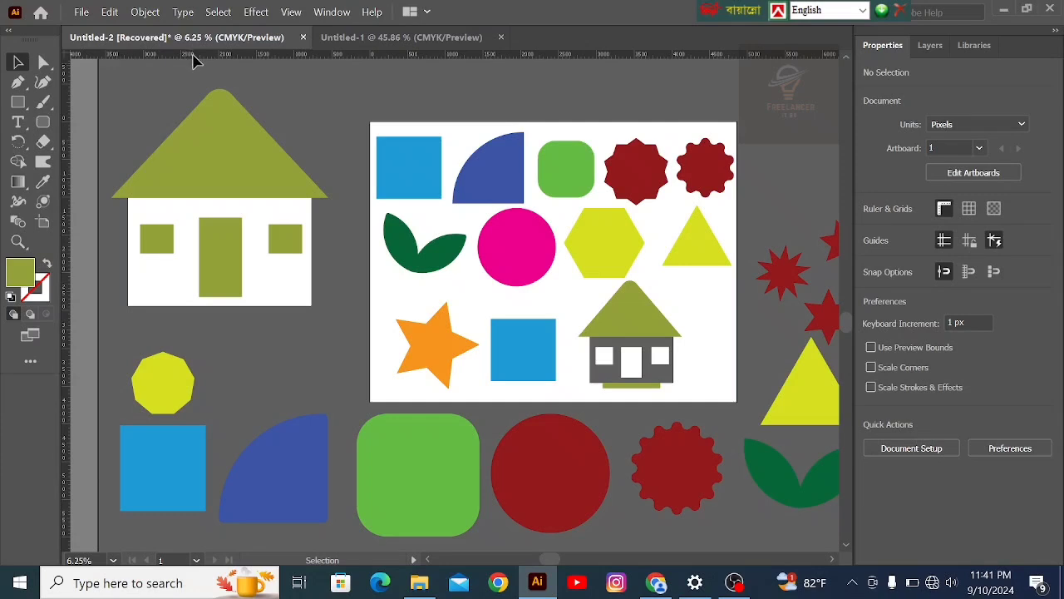
drag(194, 52, 208, 226)
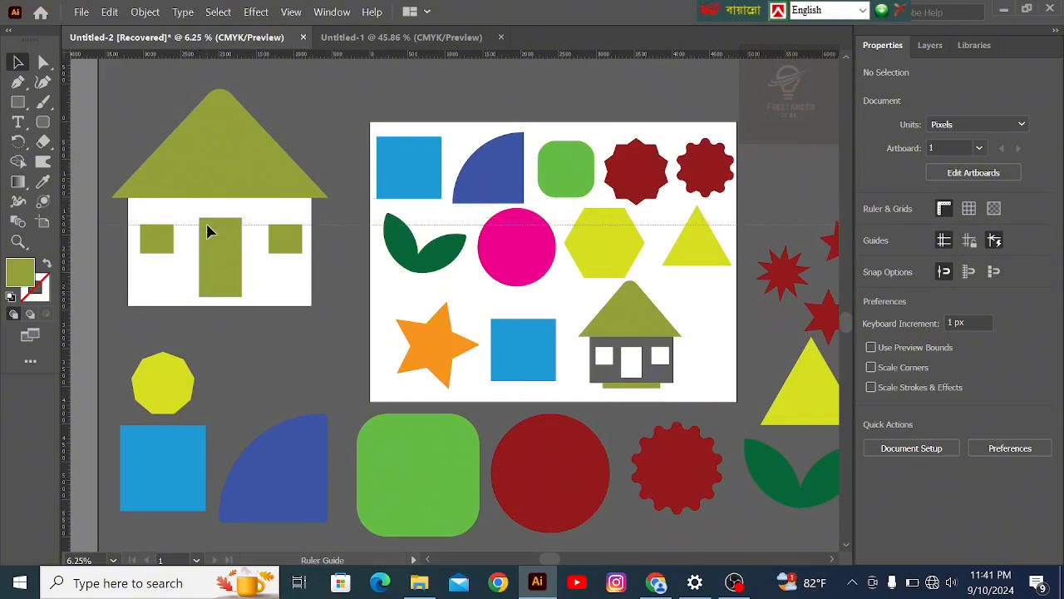
drag(208, 226, 209, 226)
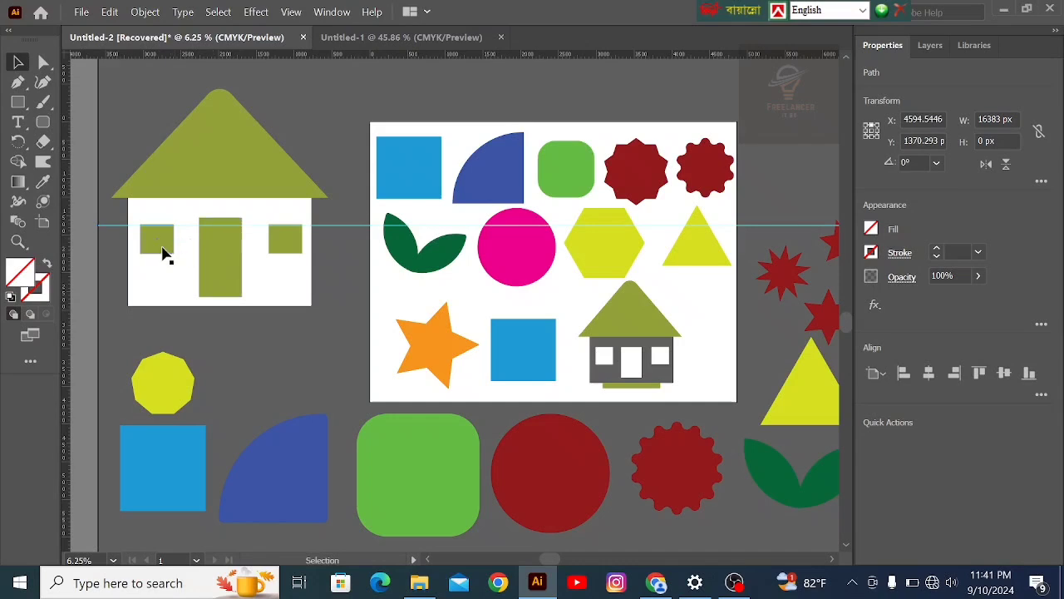
Step: Nudge the right and left windows down to the horizontal guide and delete the guide
click(282, 254)
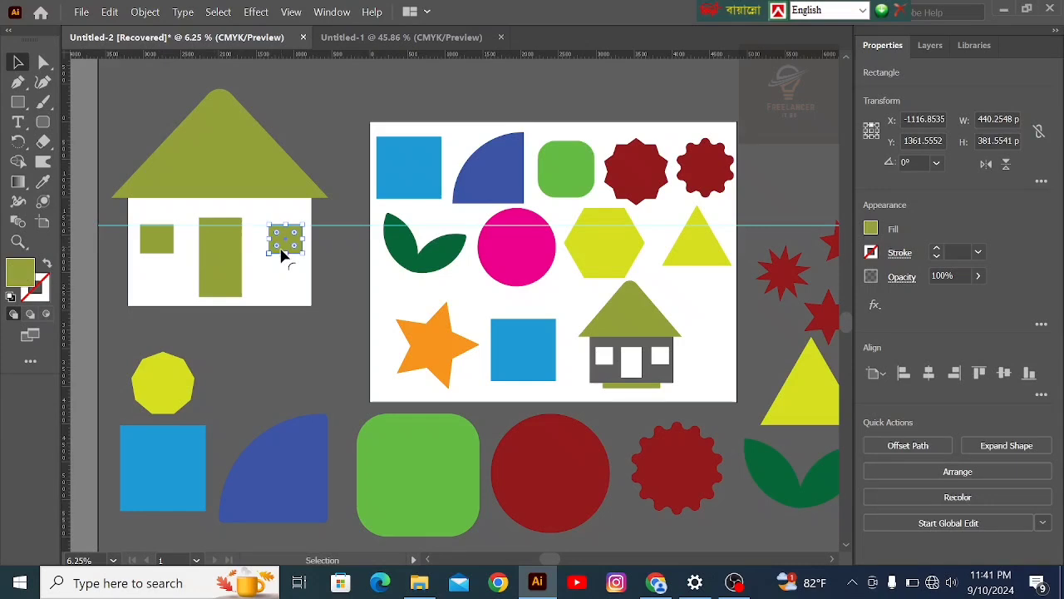
key(Down)
click(165, 240)
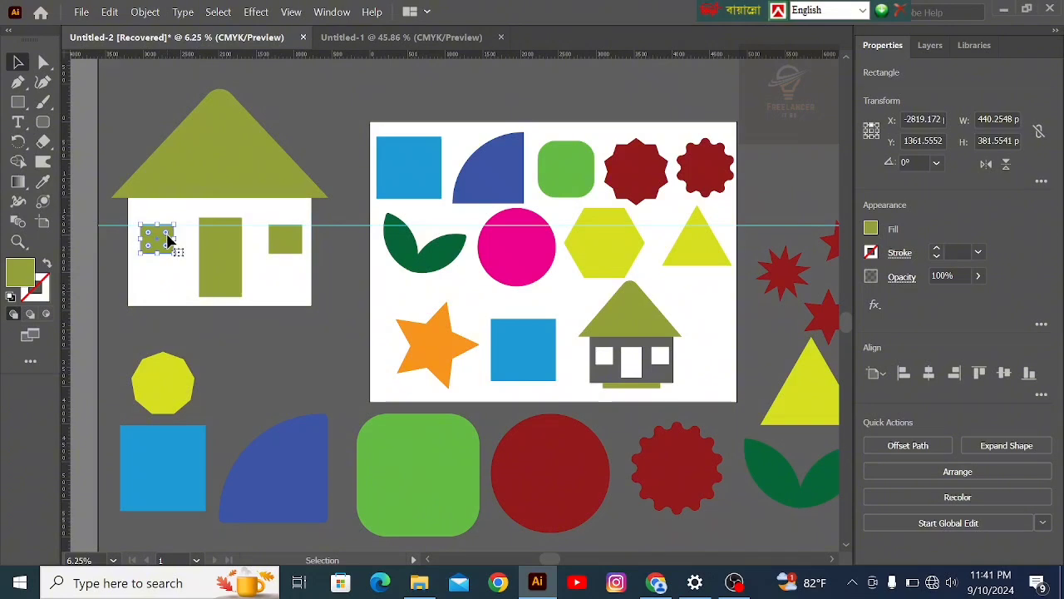
key(Down)
drag(339, 188, 344, 274)
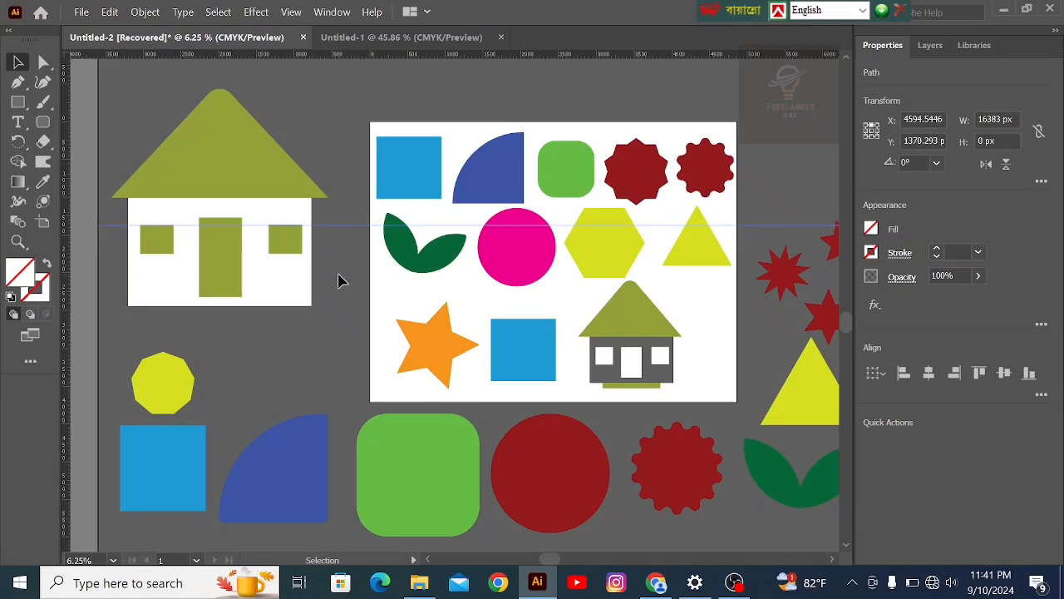
click(339, 281)
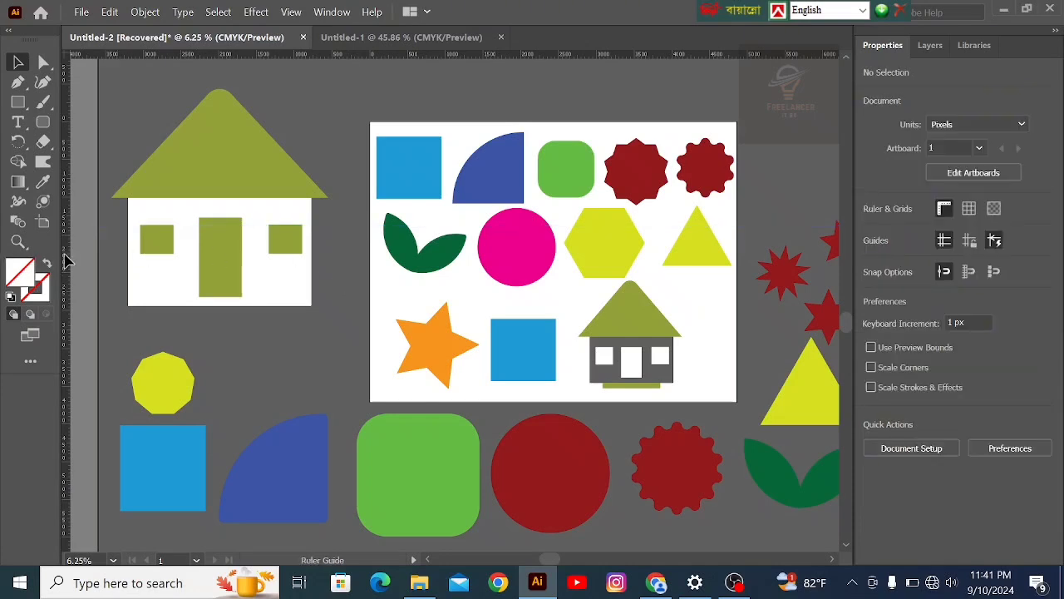
Step: Place a trial vertical guide through the left window of the large house and delete it
drag(66, 258, 146, 256)
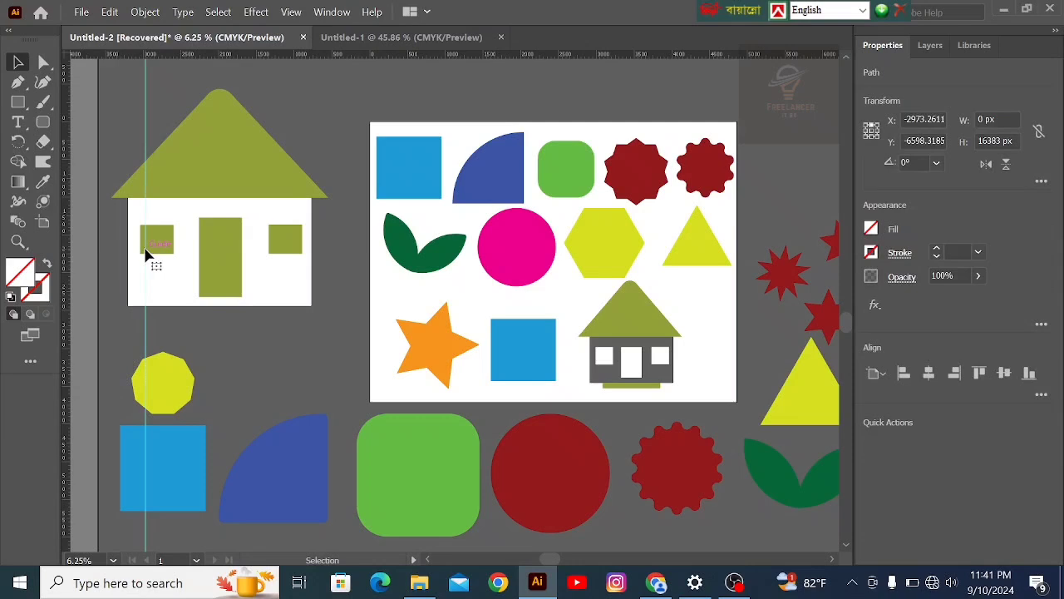
key(Delete)
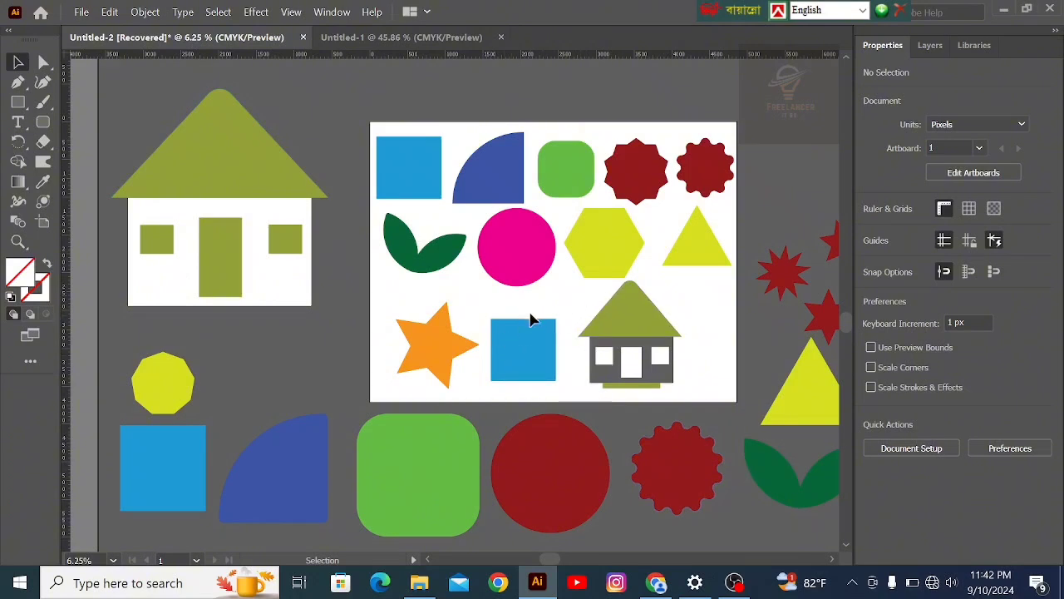
key(ctrl)
Step: Create a small yellow-green six-sided polygon with a radius of 14.6752 px above the artboard, matching the sample hexagon's fill
right_click(337, 124)
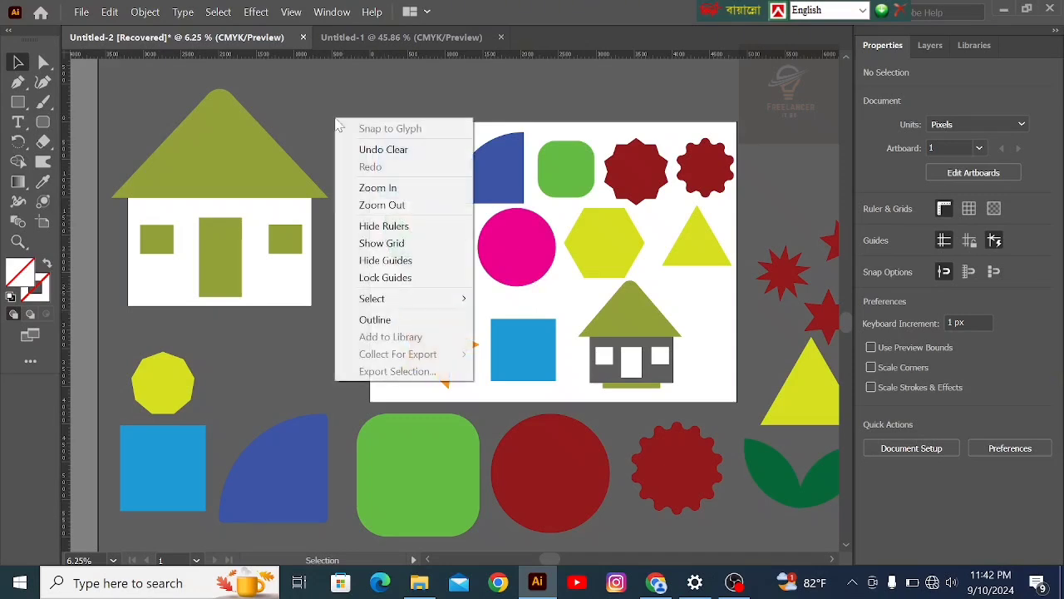
click(382, 206)
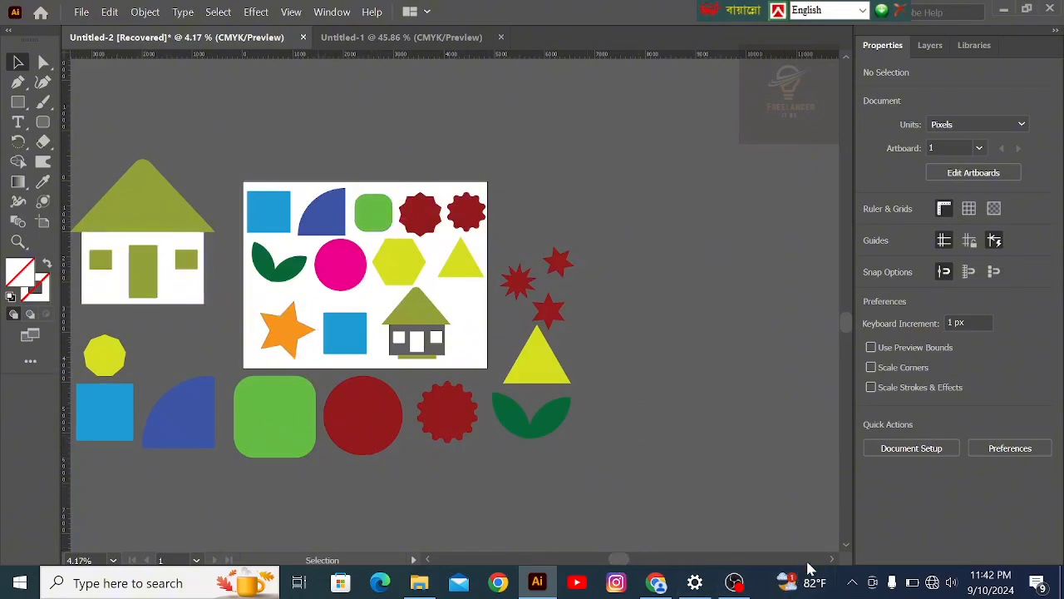
click(833, 559)
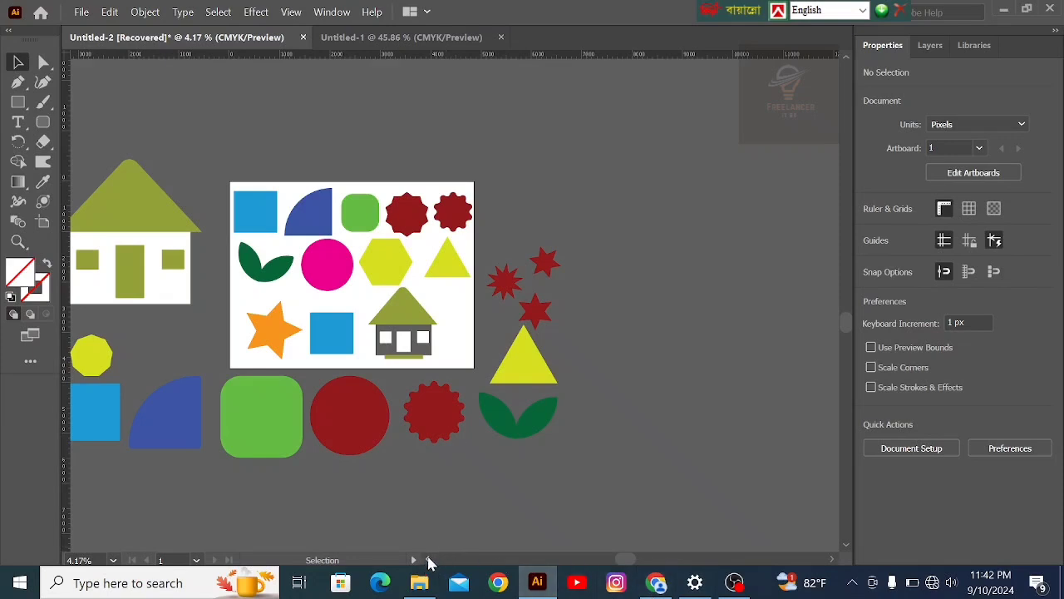
click(429, 561)
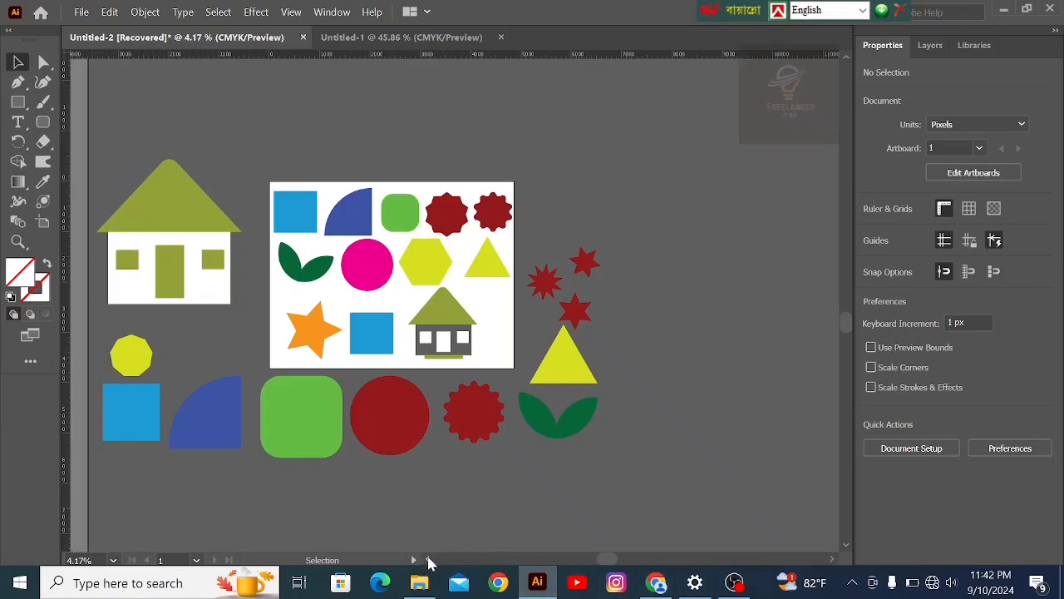
click(428, 561)
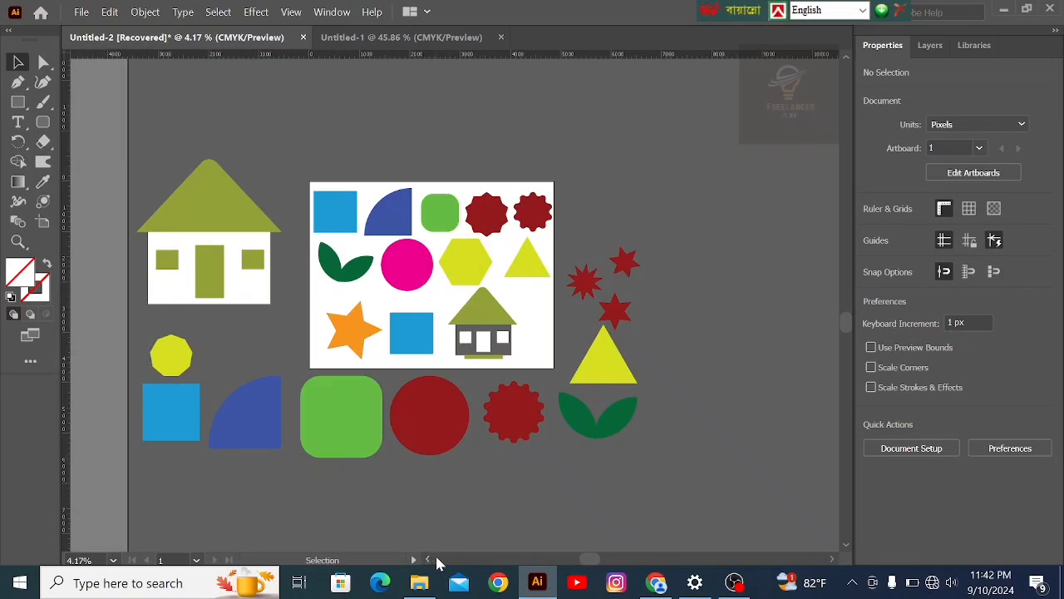
drag(589, 561, 615, 563)
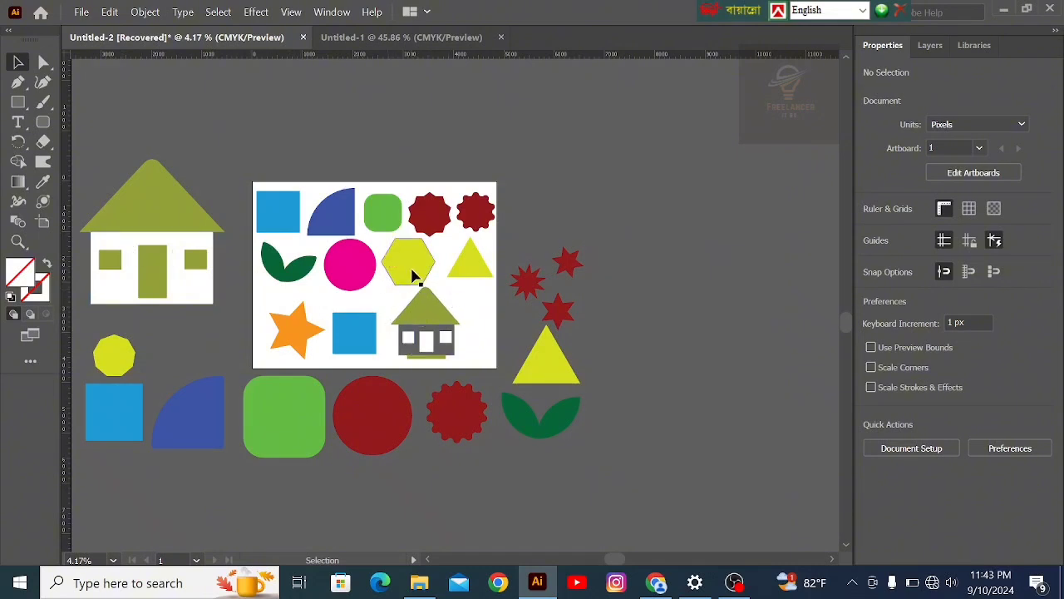
click(408, 265)
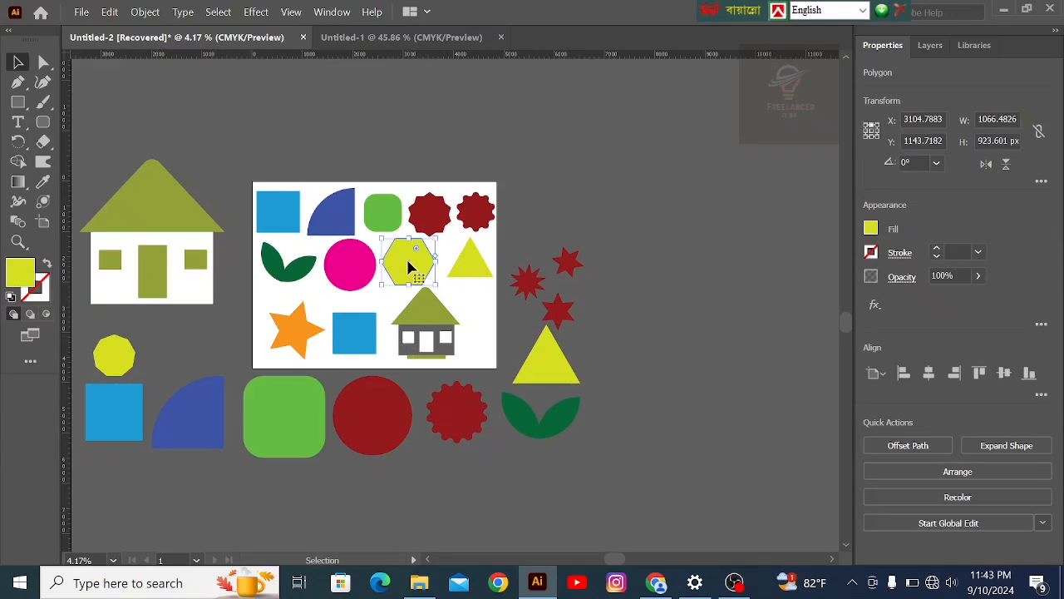
click(18, 102)
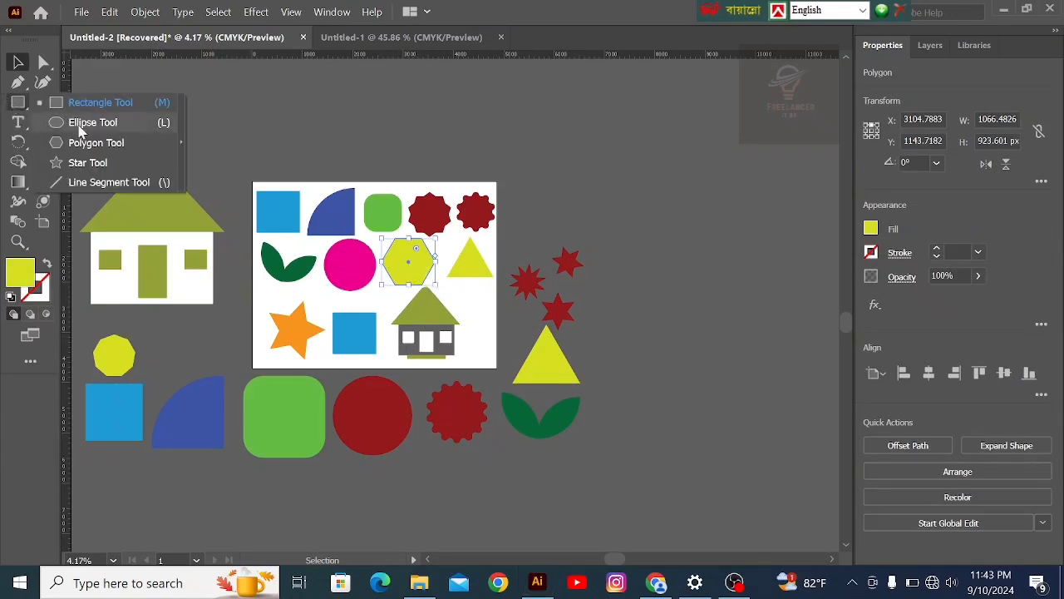
click(88, 144)
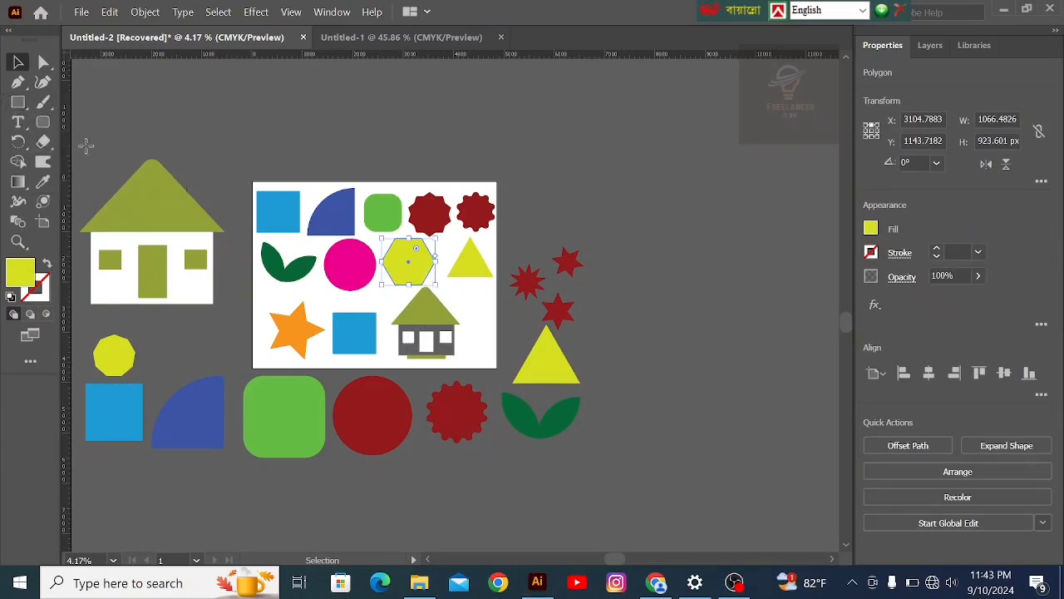
click(421, 126)
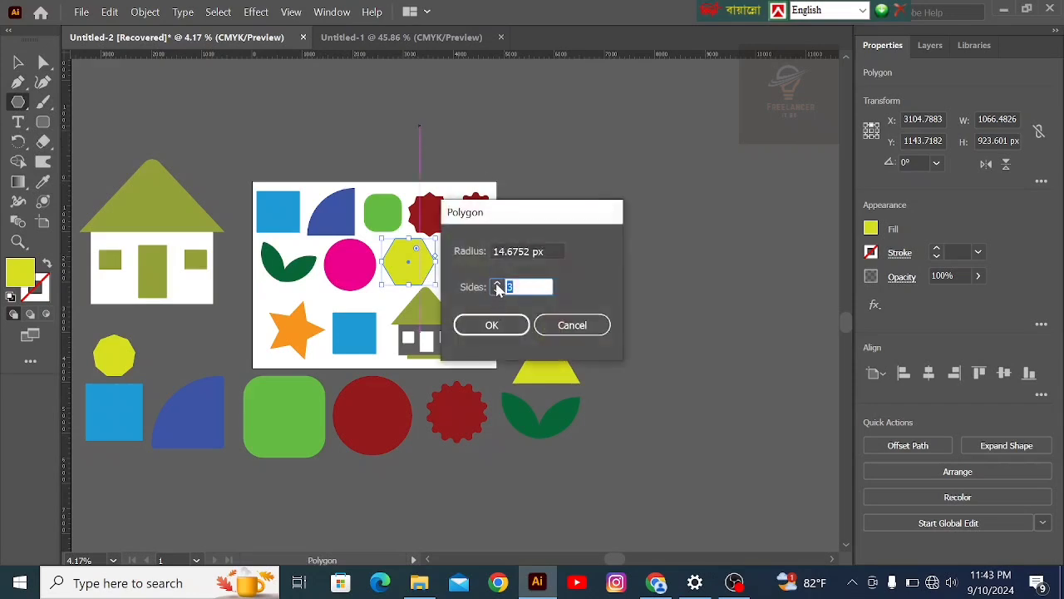
click(498, 292)
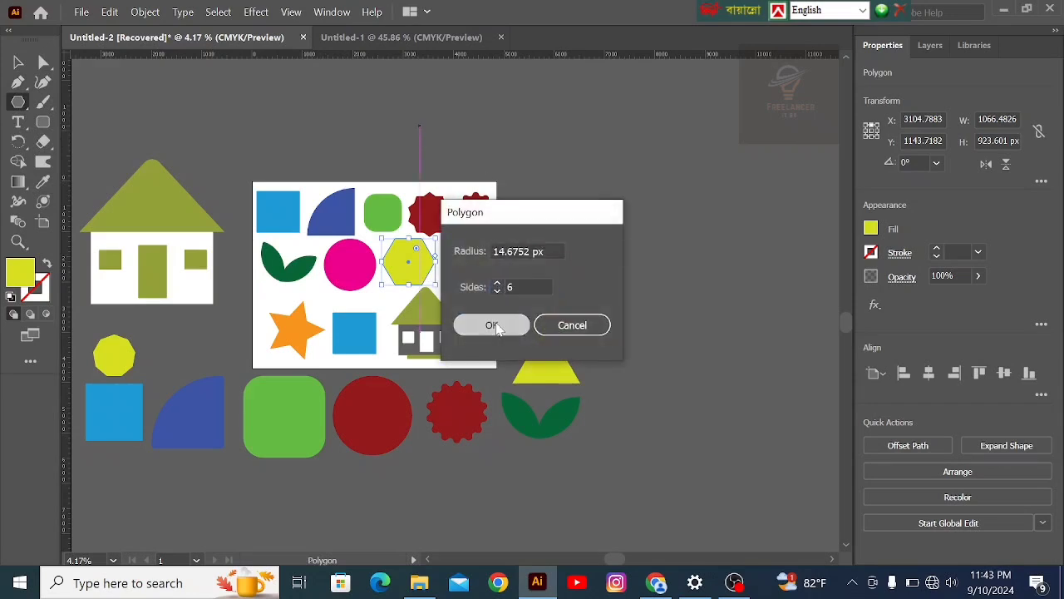
click(492, 325)
drag(421, 126, 421, 126)
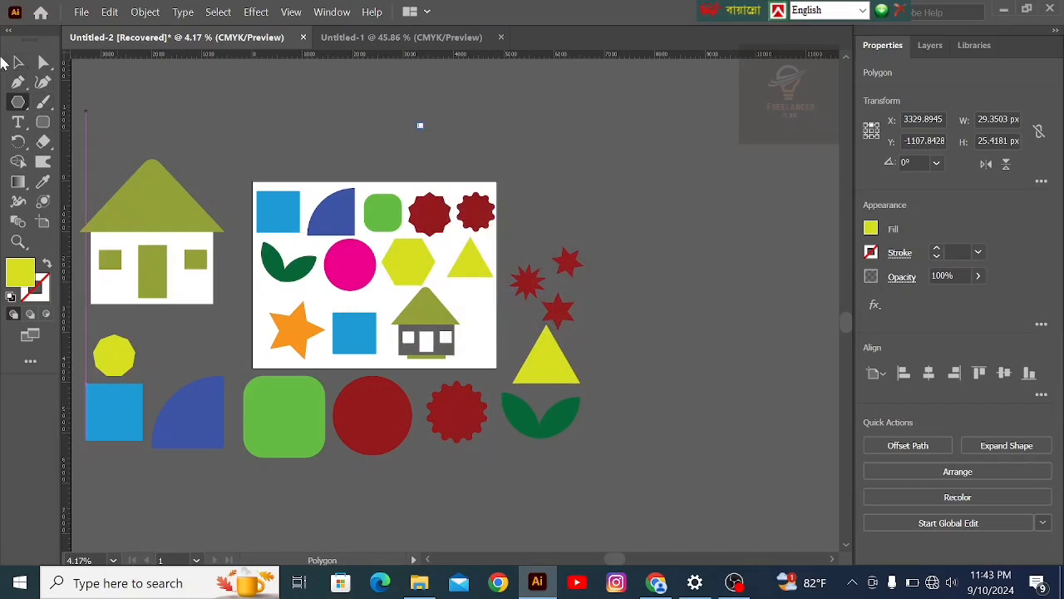
click(17, 62)
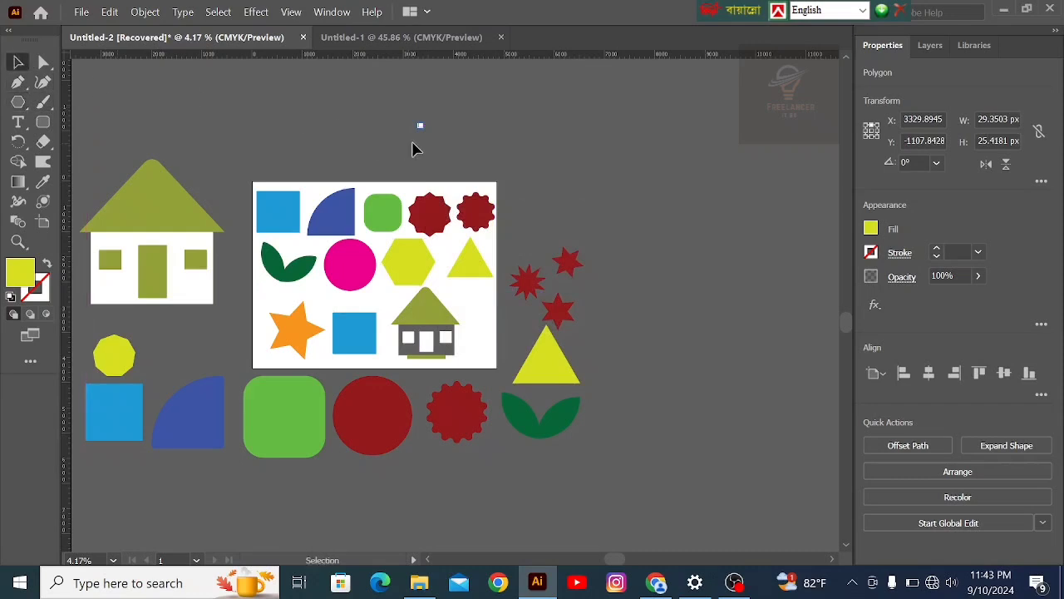
mouse_move(424, 124)
mouse_down()
mouse_move(447, 124)
mouse_move(436, 124)
mouse_up()
key(a)
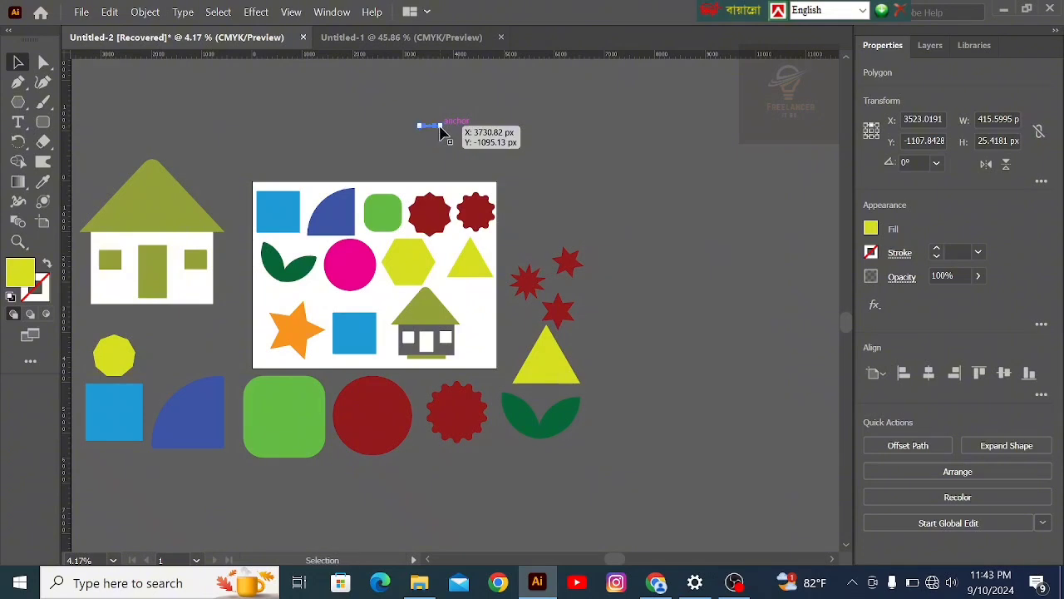
key(ctrl+z)
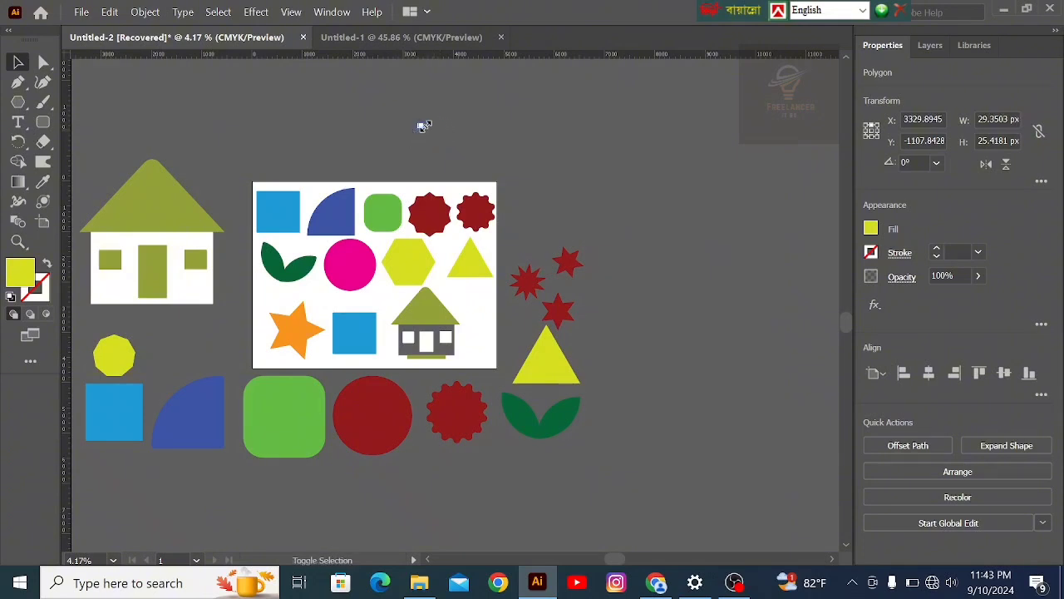
Step: Move the tiny hexagon above the red stars beside the artboard and enlarge it to about 1858 by 1609 px
drag(435, 135, 603, 168)
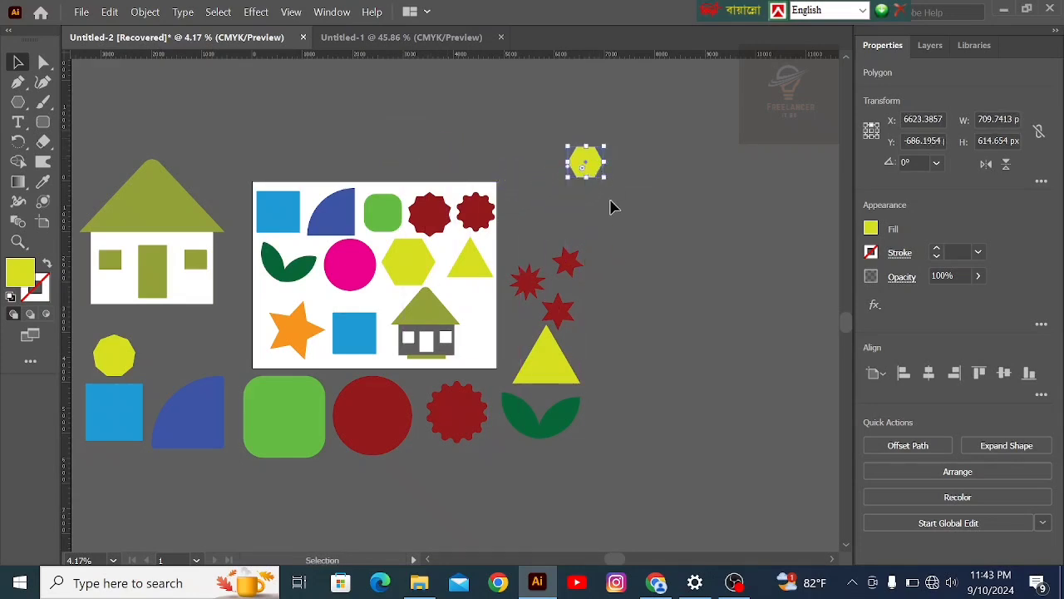
drag(604, 178, 634, 203)
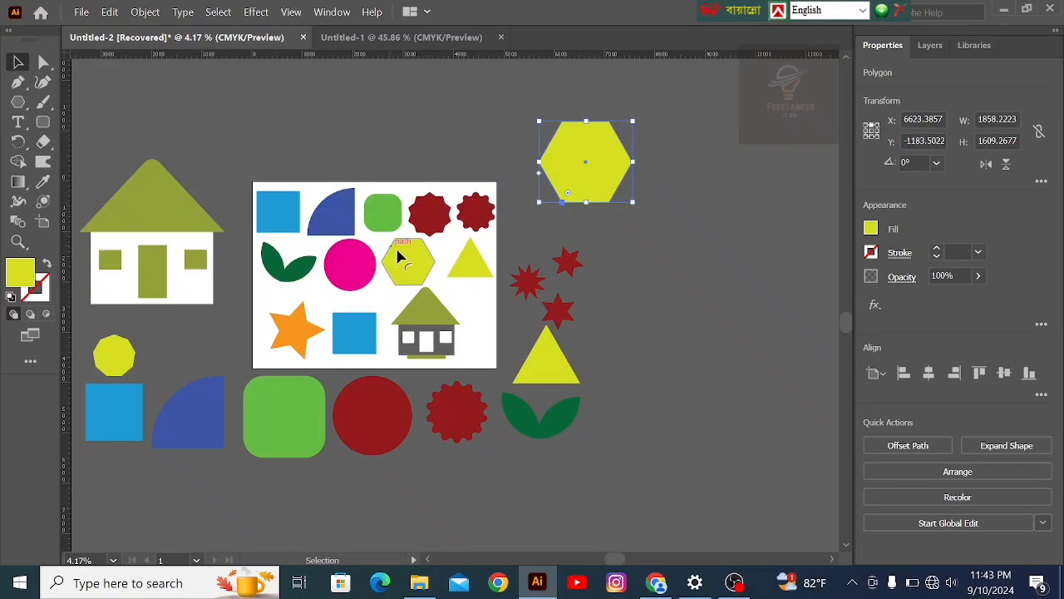
click(670, 294)
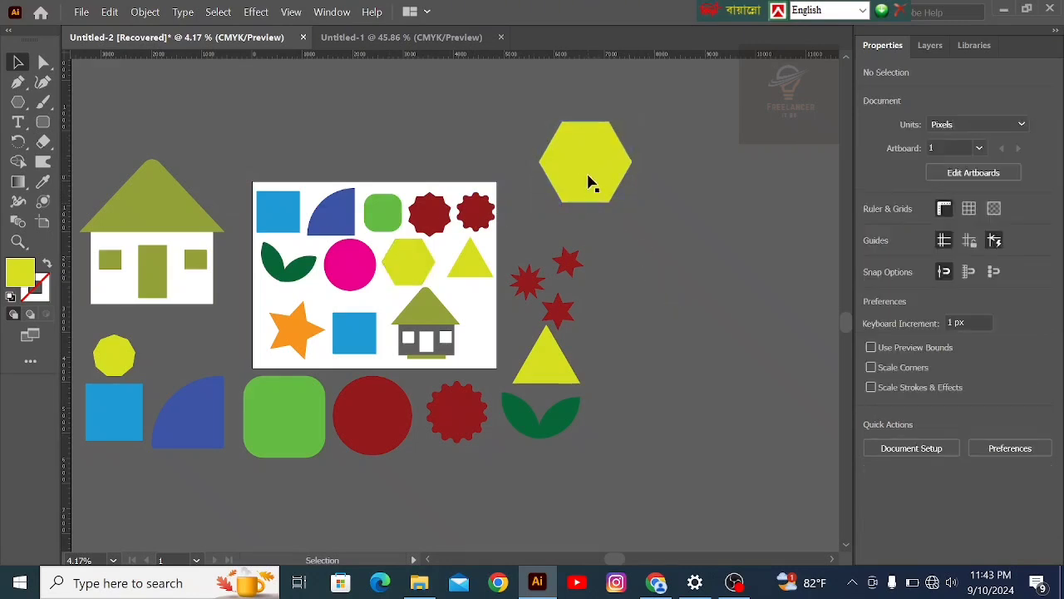
Step: Draw a trial polygon about 700 by 694 px above the artboard with the Polygon tool and delete it
right_click(16, 100)
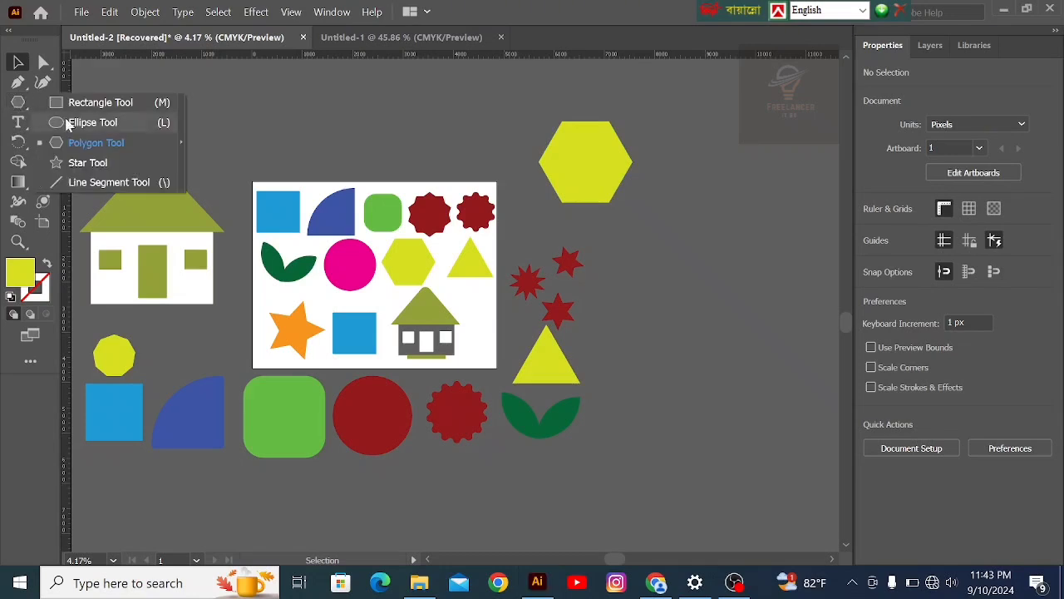
click(96, 142)
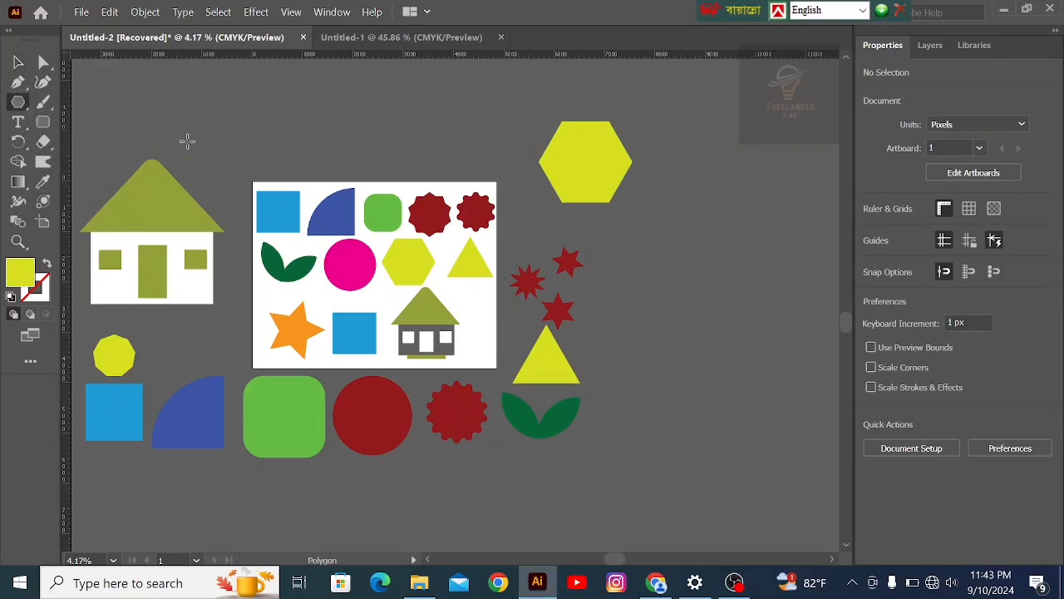
mouse_move(269, 107)
mouse_down()
mouse_move(316, 142)
mouse_move(286, 110)
mouse_up()
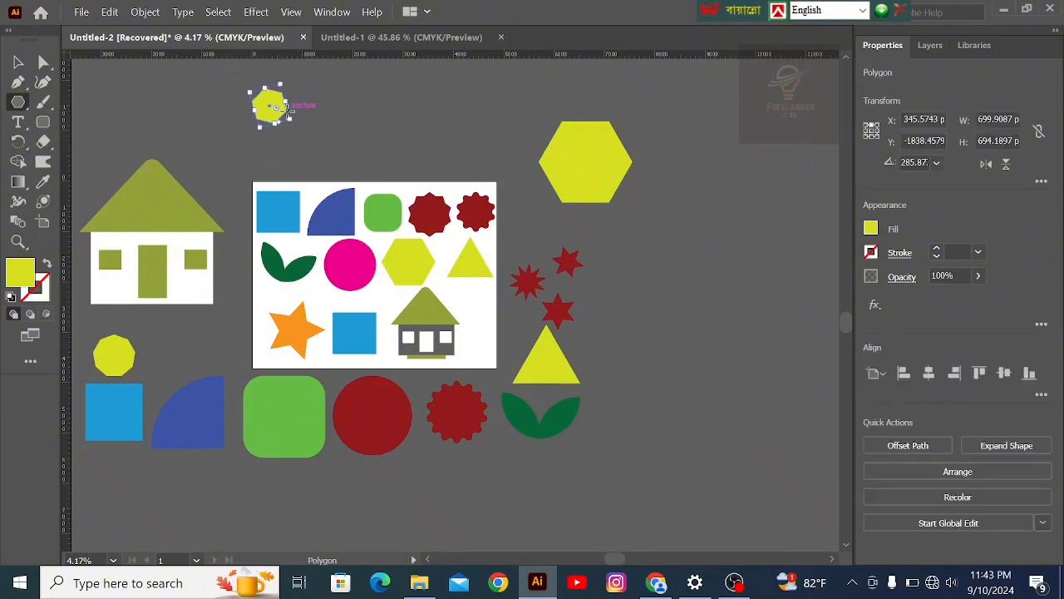
key(Delete)
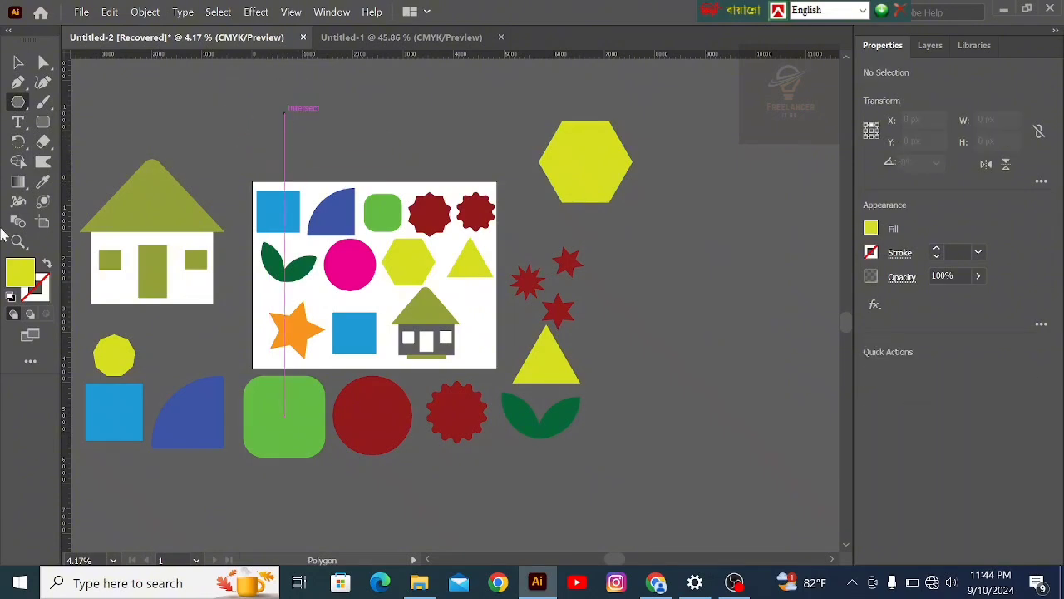
click(211, 120)
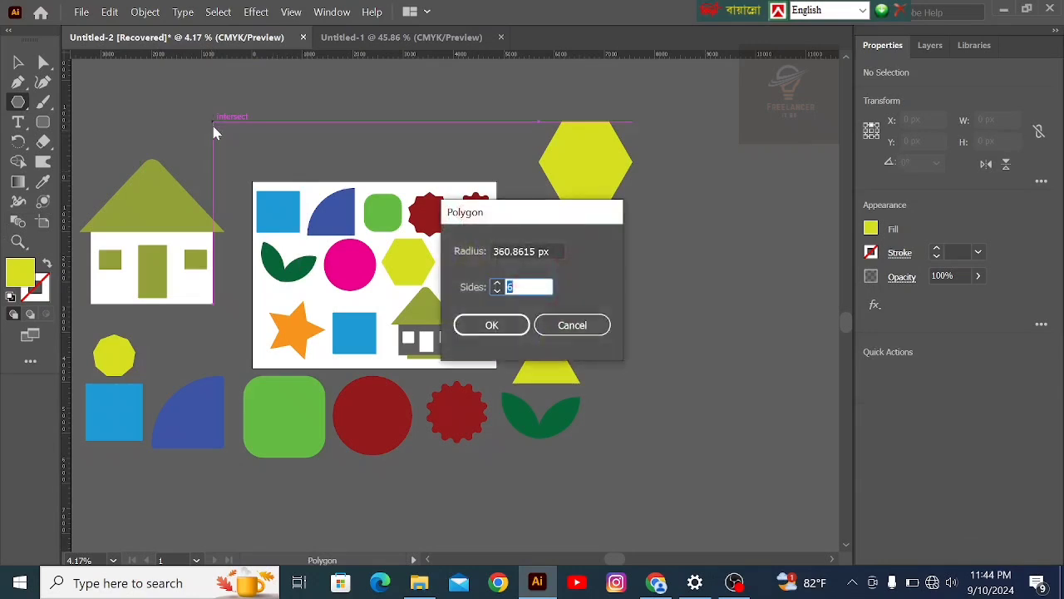
click(496, 284)
click(496, 284)
click(496, 291)
click(497, 291)
click(566, 325)
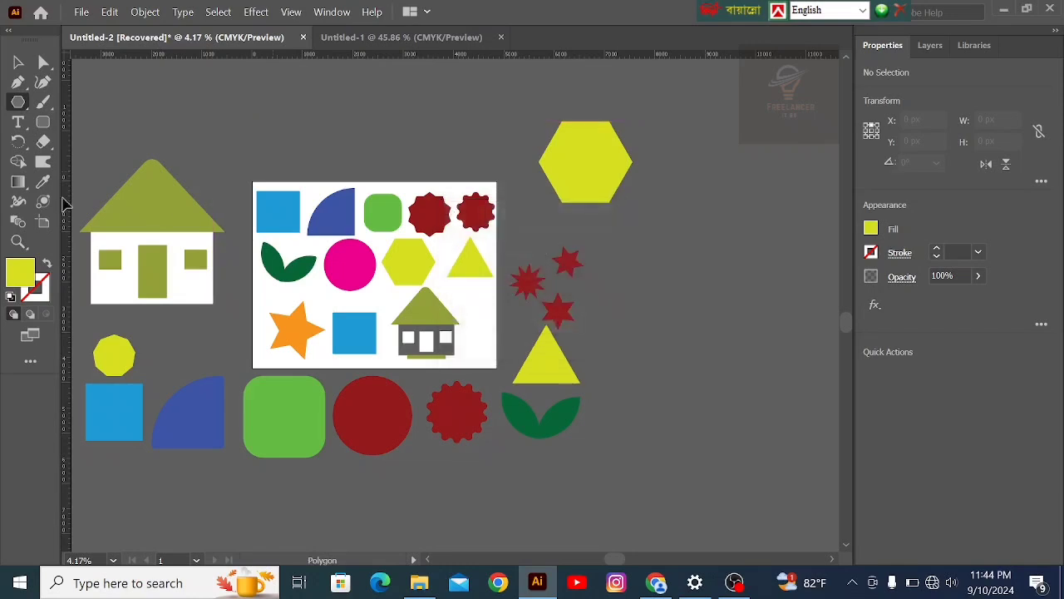